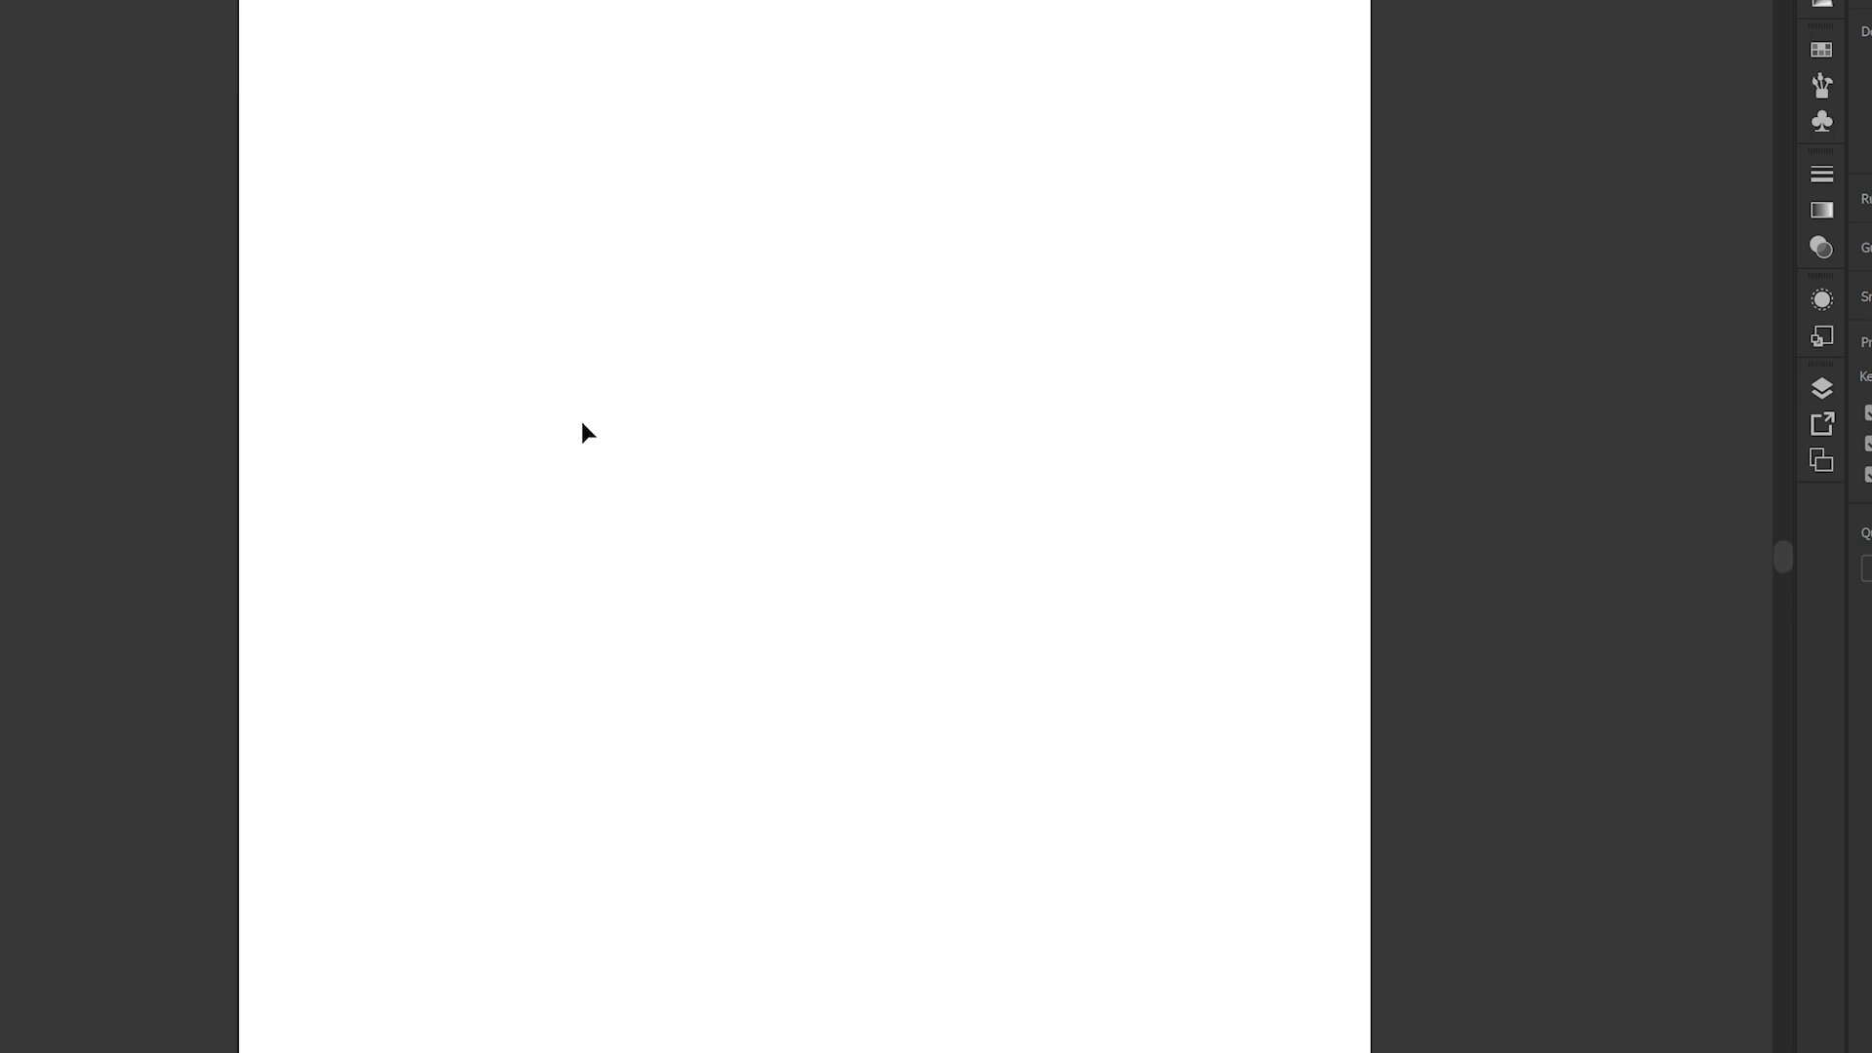
- Draw a tall upward-curving arc with the Arc Tool as the trunk line, undoing false starts
left_click_drag(751, 309, 464, 341)
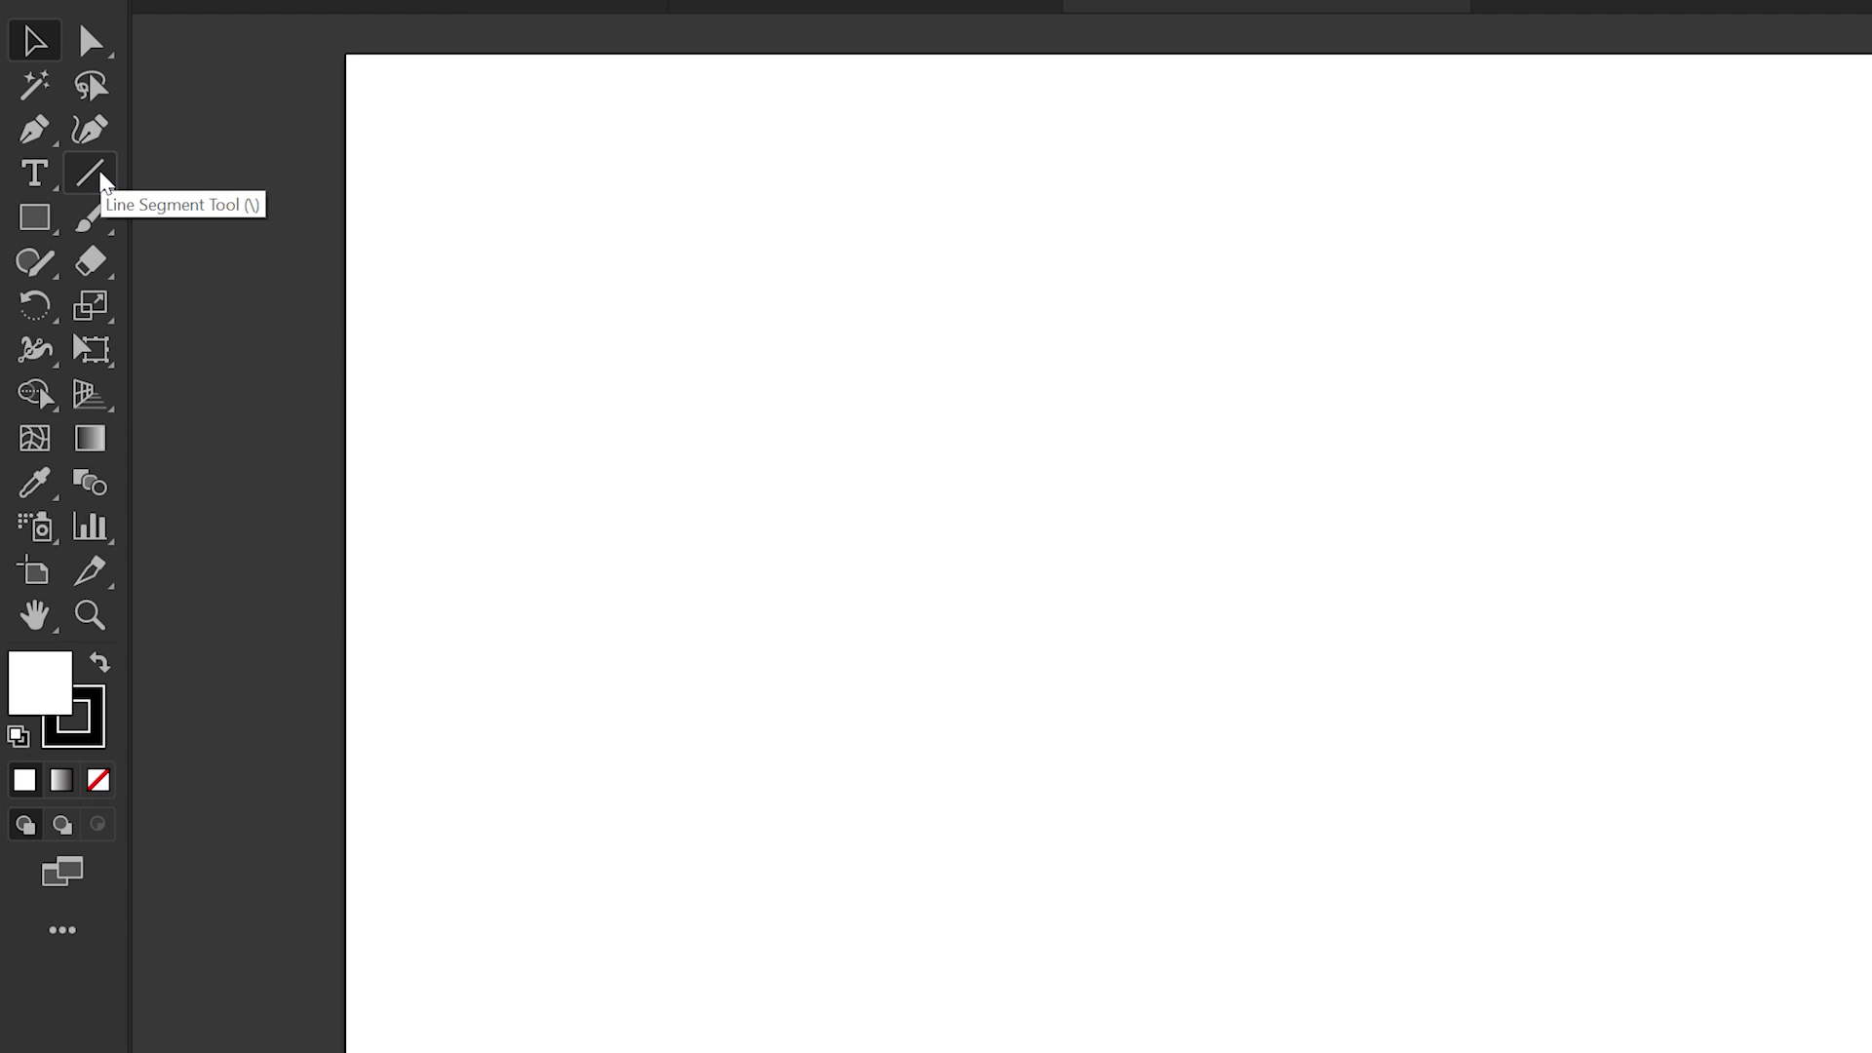
left_click_drag(101, 176, 248, 232)
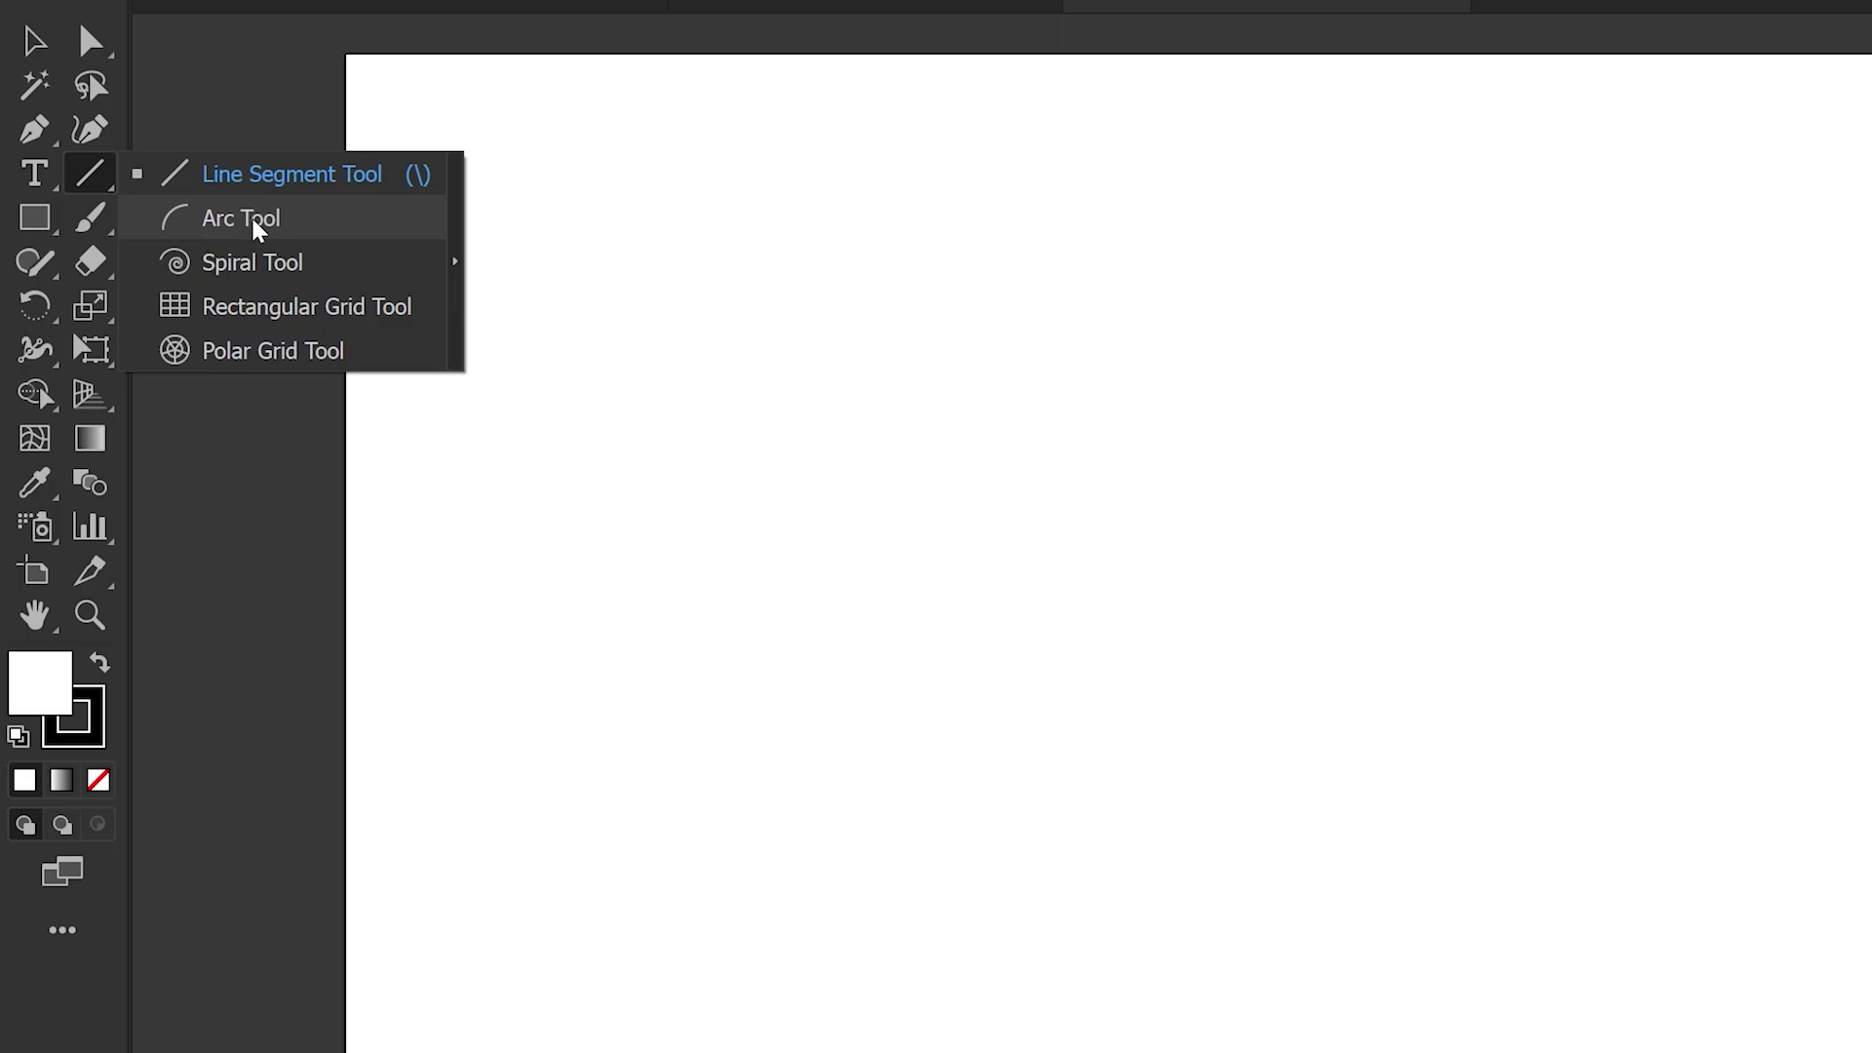
left_click(257, 227)
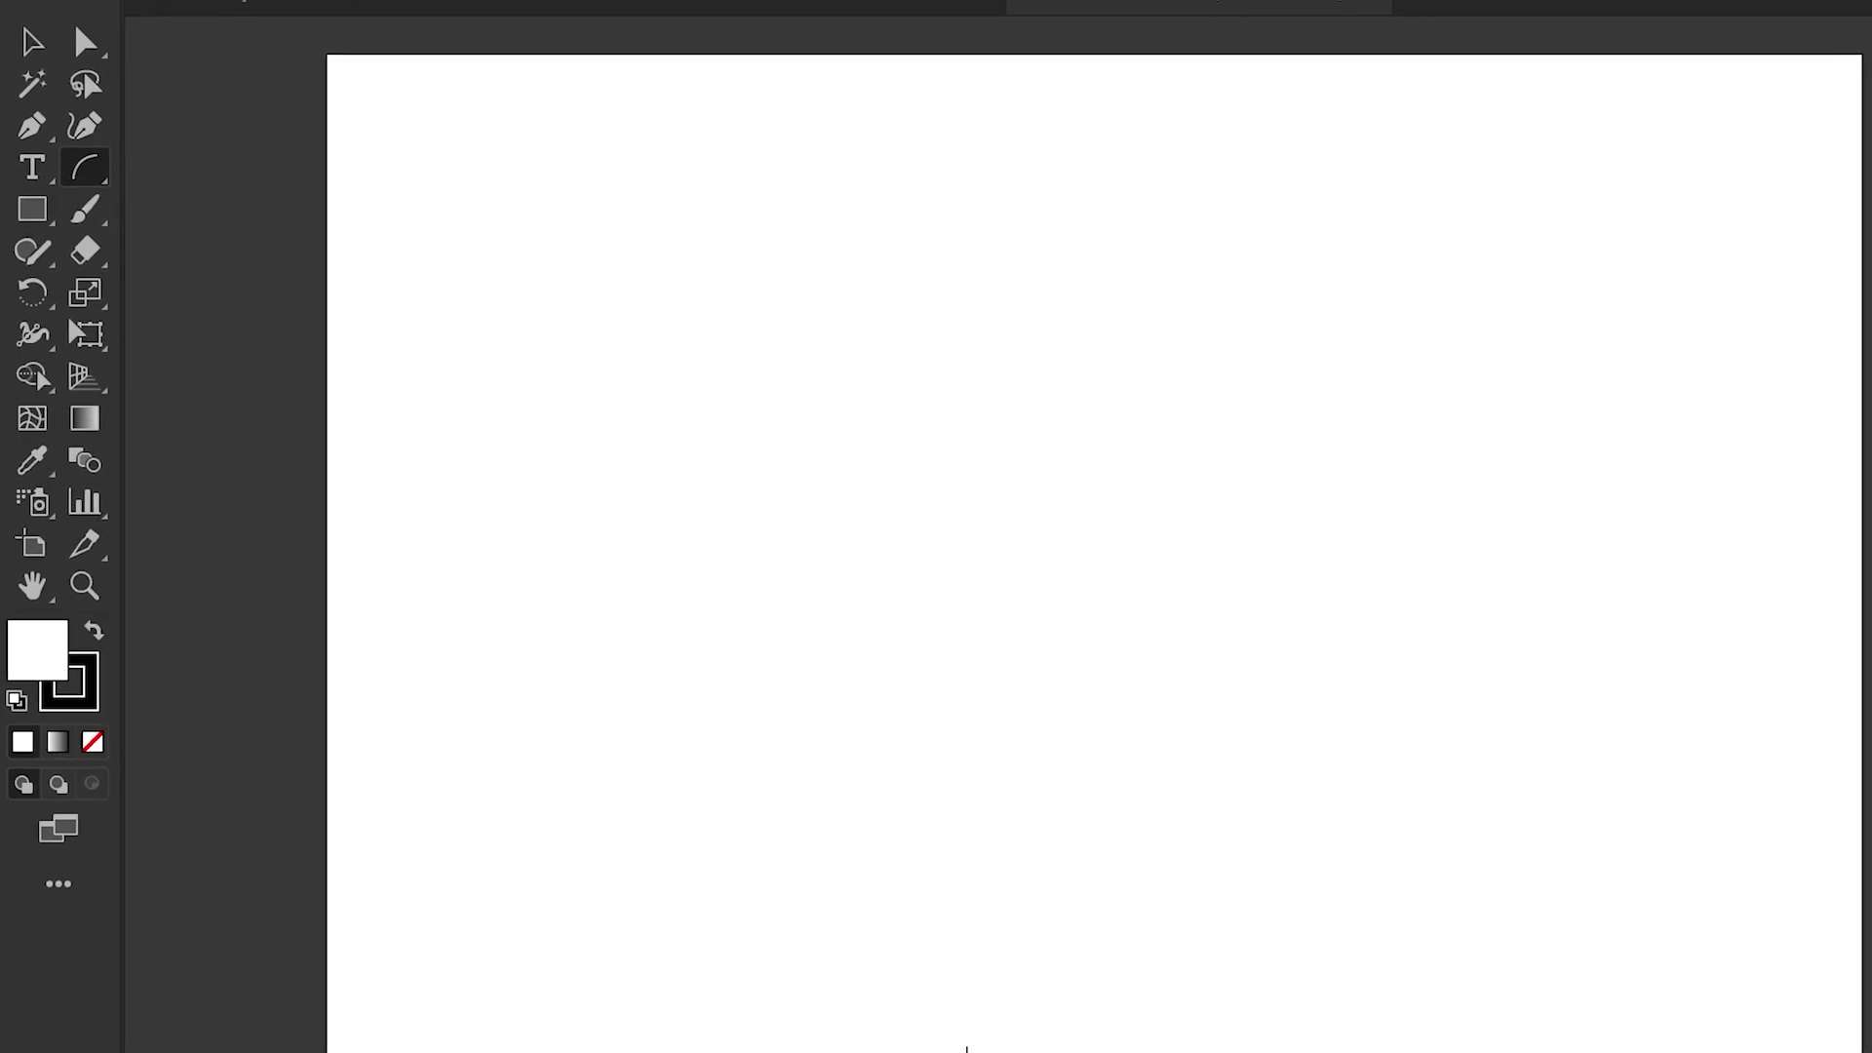
mouse_move(813, 965)
left_mouse_down()
mouse_move(868, 815)
mouse_move(1081, 427)
left_mouse_up()
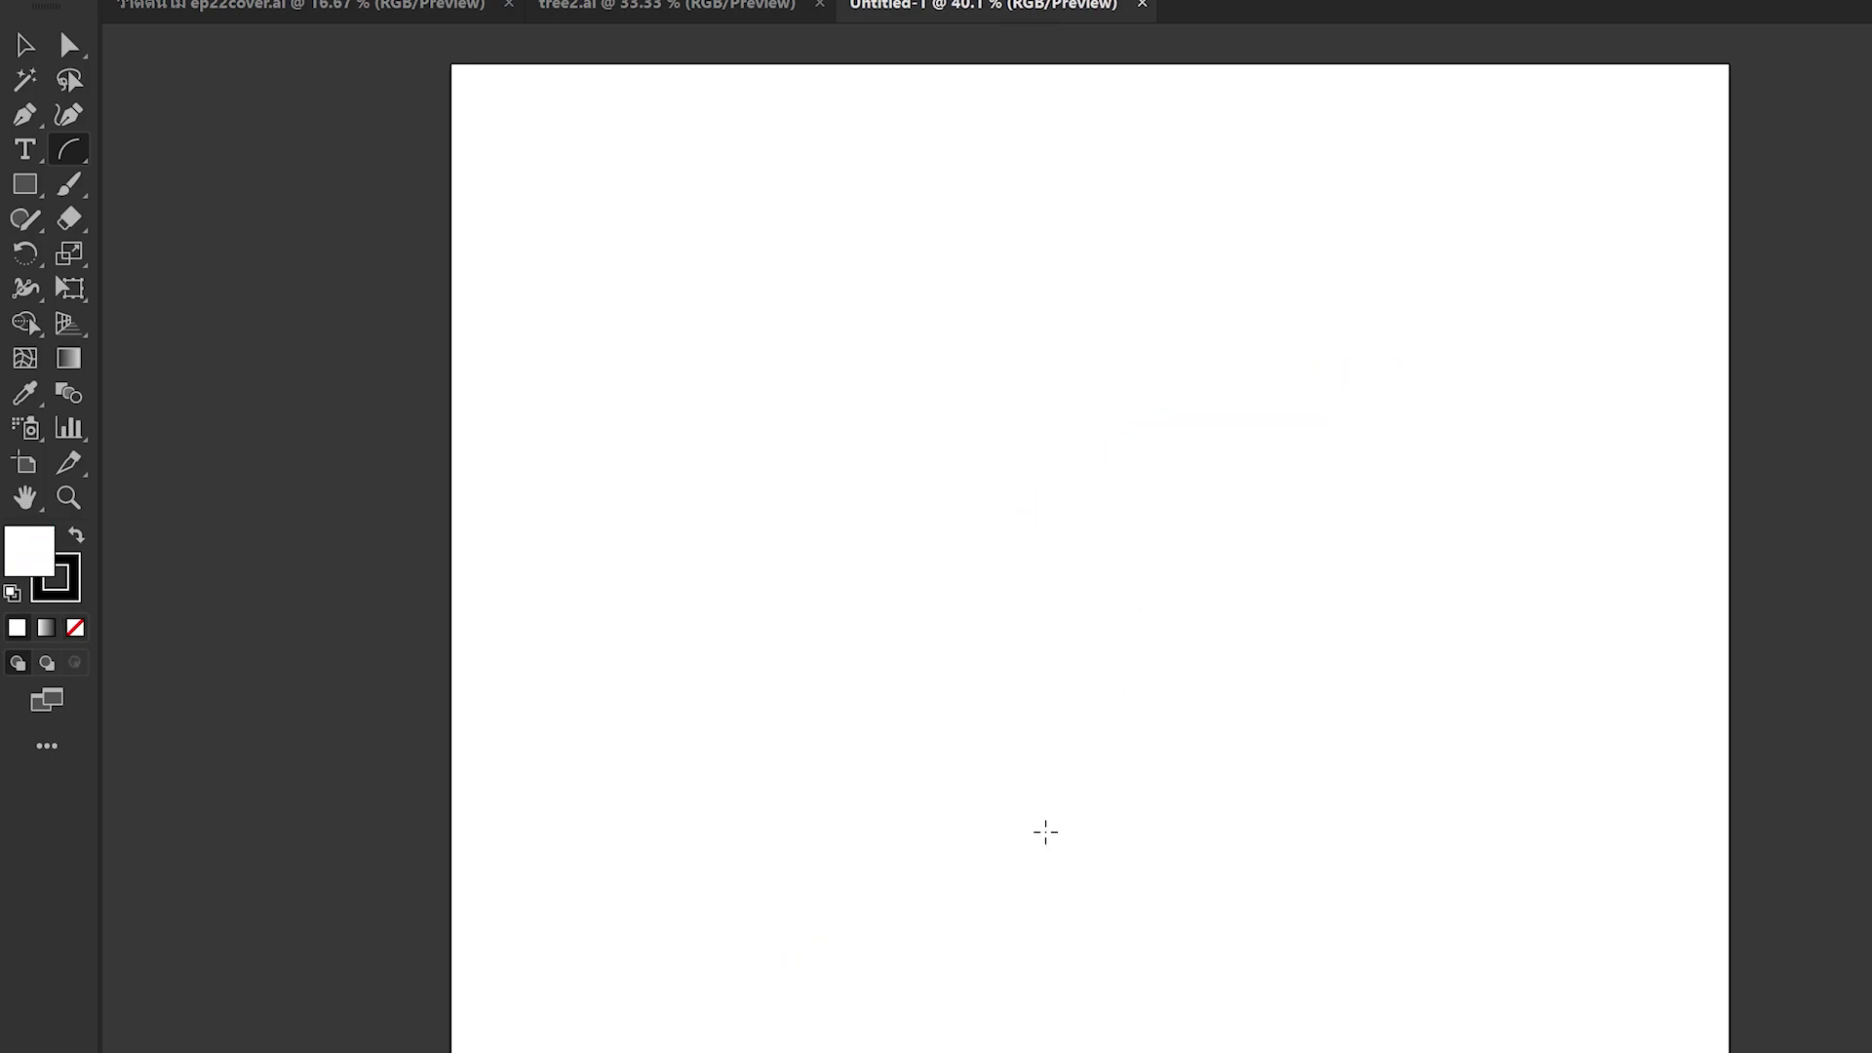
mouse_move(1017, 1010)
left_mouse_down()
mouse_move(1066, 835)
mouse_move(1735, 289)
left_mouse_up()
key("ctrl+z")
mouse_move(974, 1004)
left_mouse_down()
mouse_move(864, 250)
mouse_move(1509, 422)
mouse_move(1219, 836)
left_mouse_up()
key("ctrl+z")
mouse_move(1040, 914)
left_mouse_down()
mouse_move(1172, 511)
mouse_move(1148, 530)
mouse_move(1181, 505)
left_mouse_up()
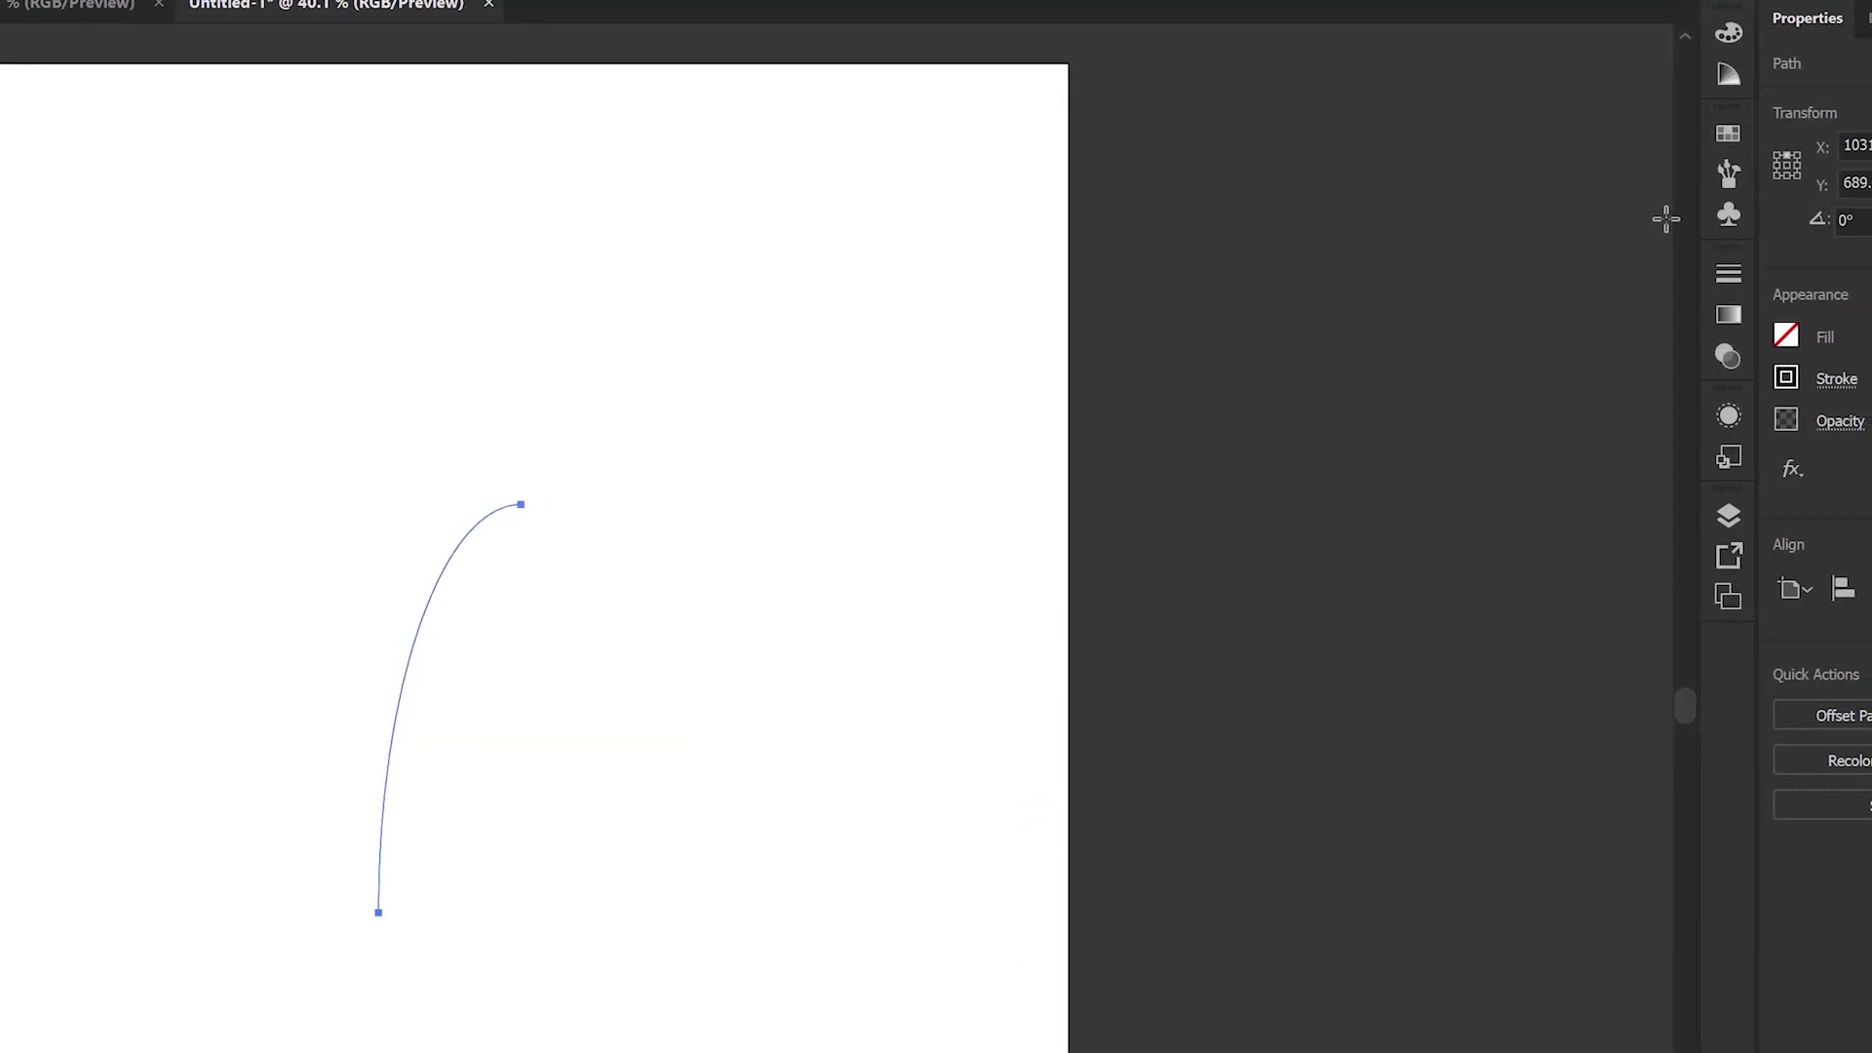
- Give the arc a brown stroke (R=140 G=98 B=57) from the Swatches panel
left_click(1719, 135)
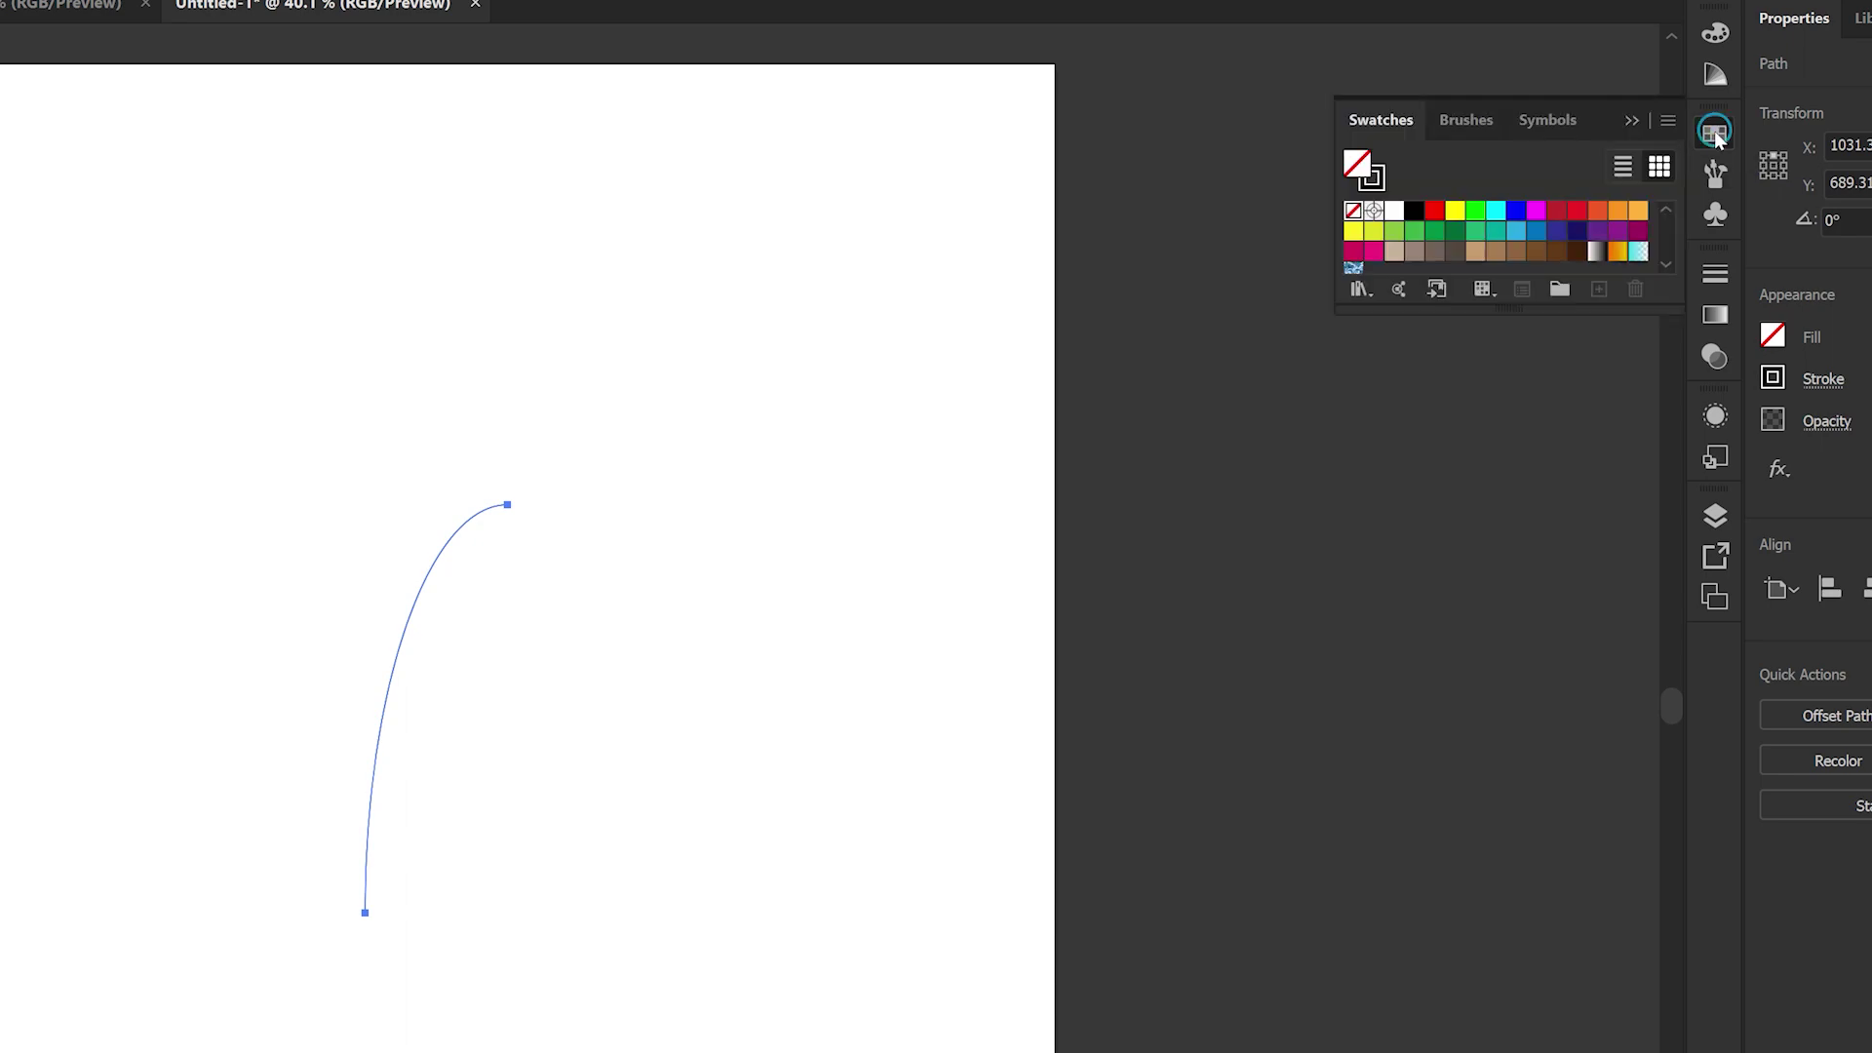
left_click_drag(1599, 119, 1091, 312)
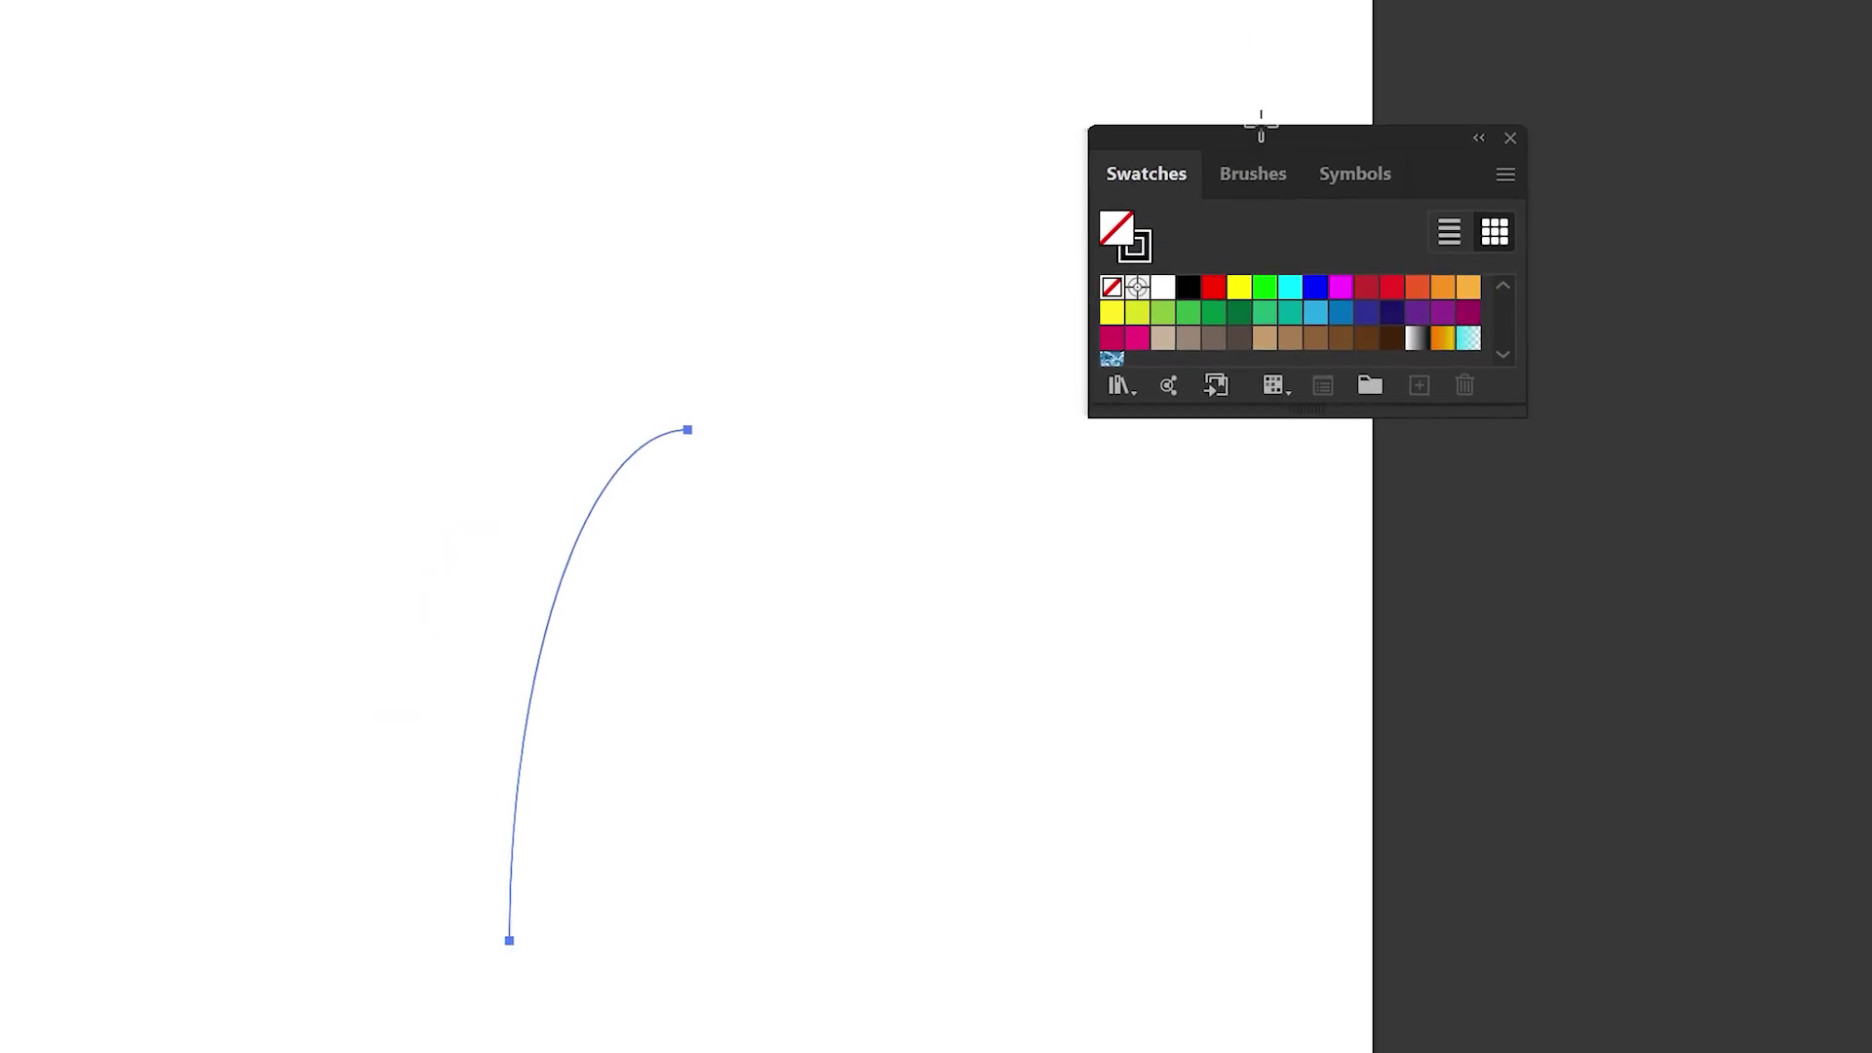
left_click(1151, 246)
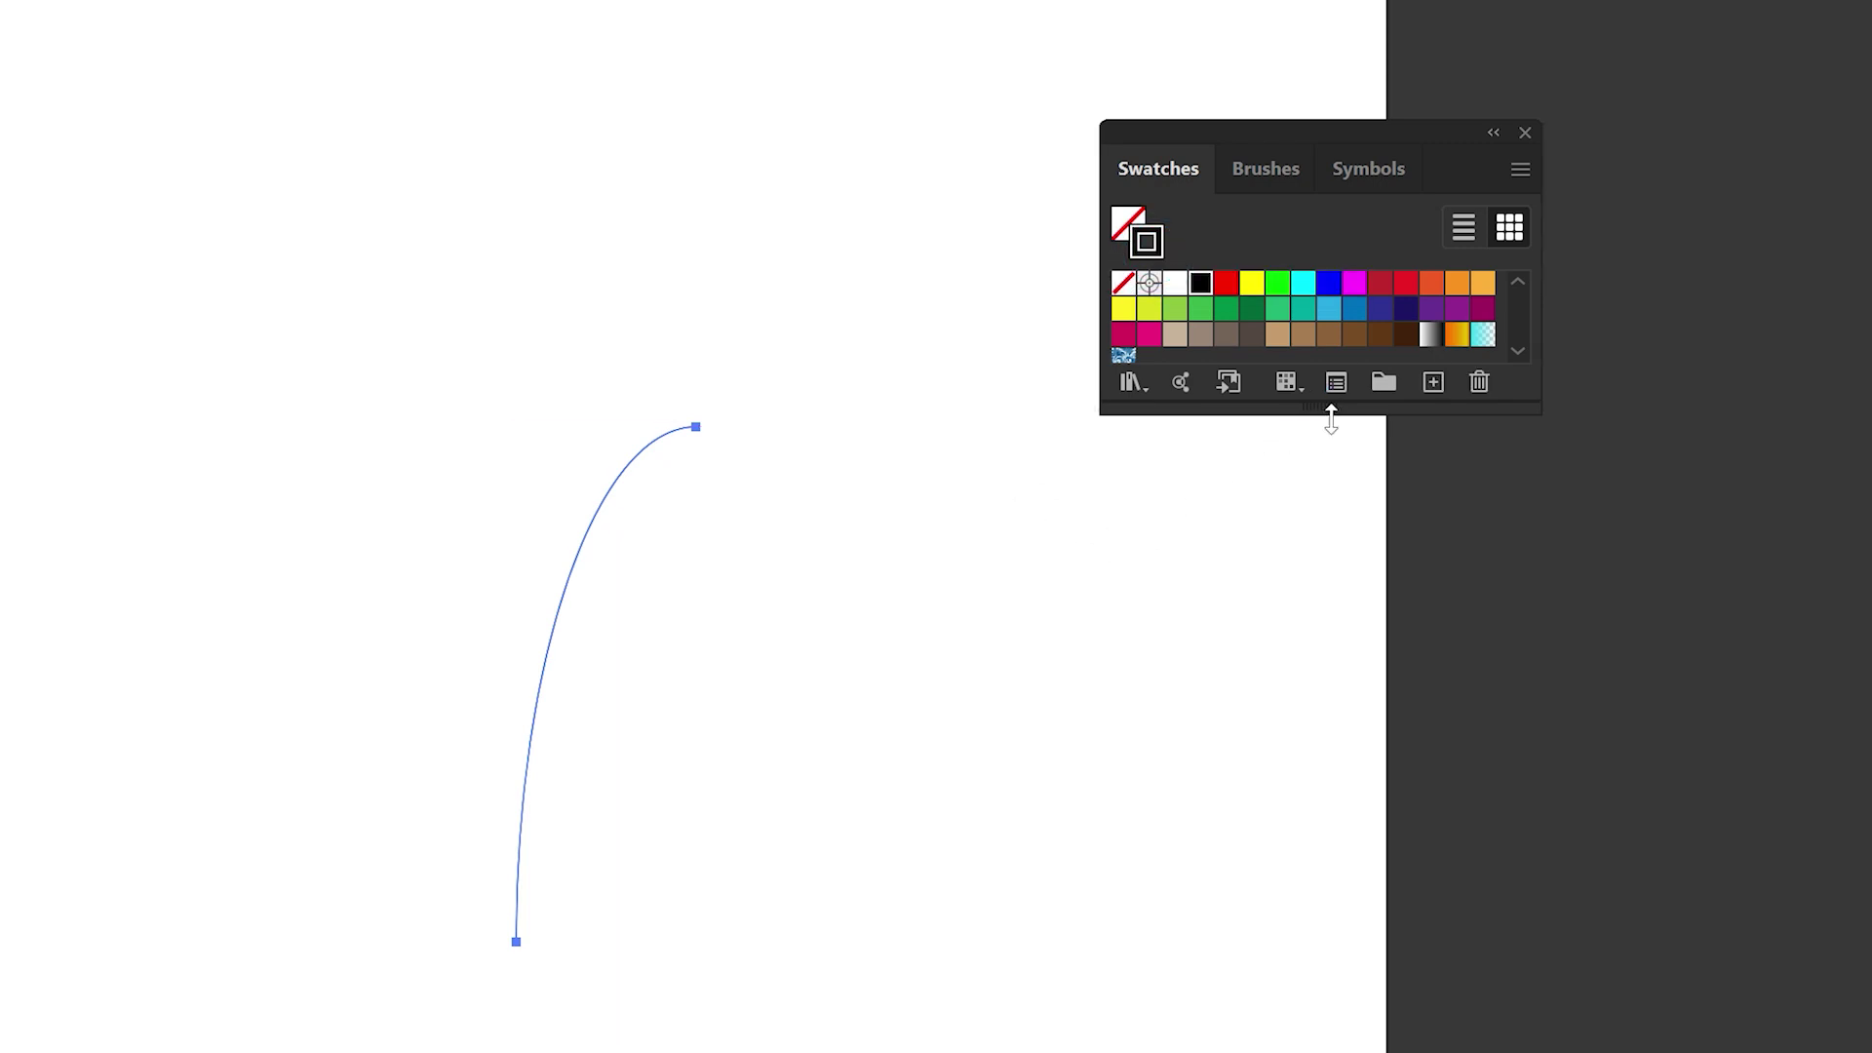
left_click_drag(1326, 408, 1328, 499)
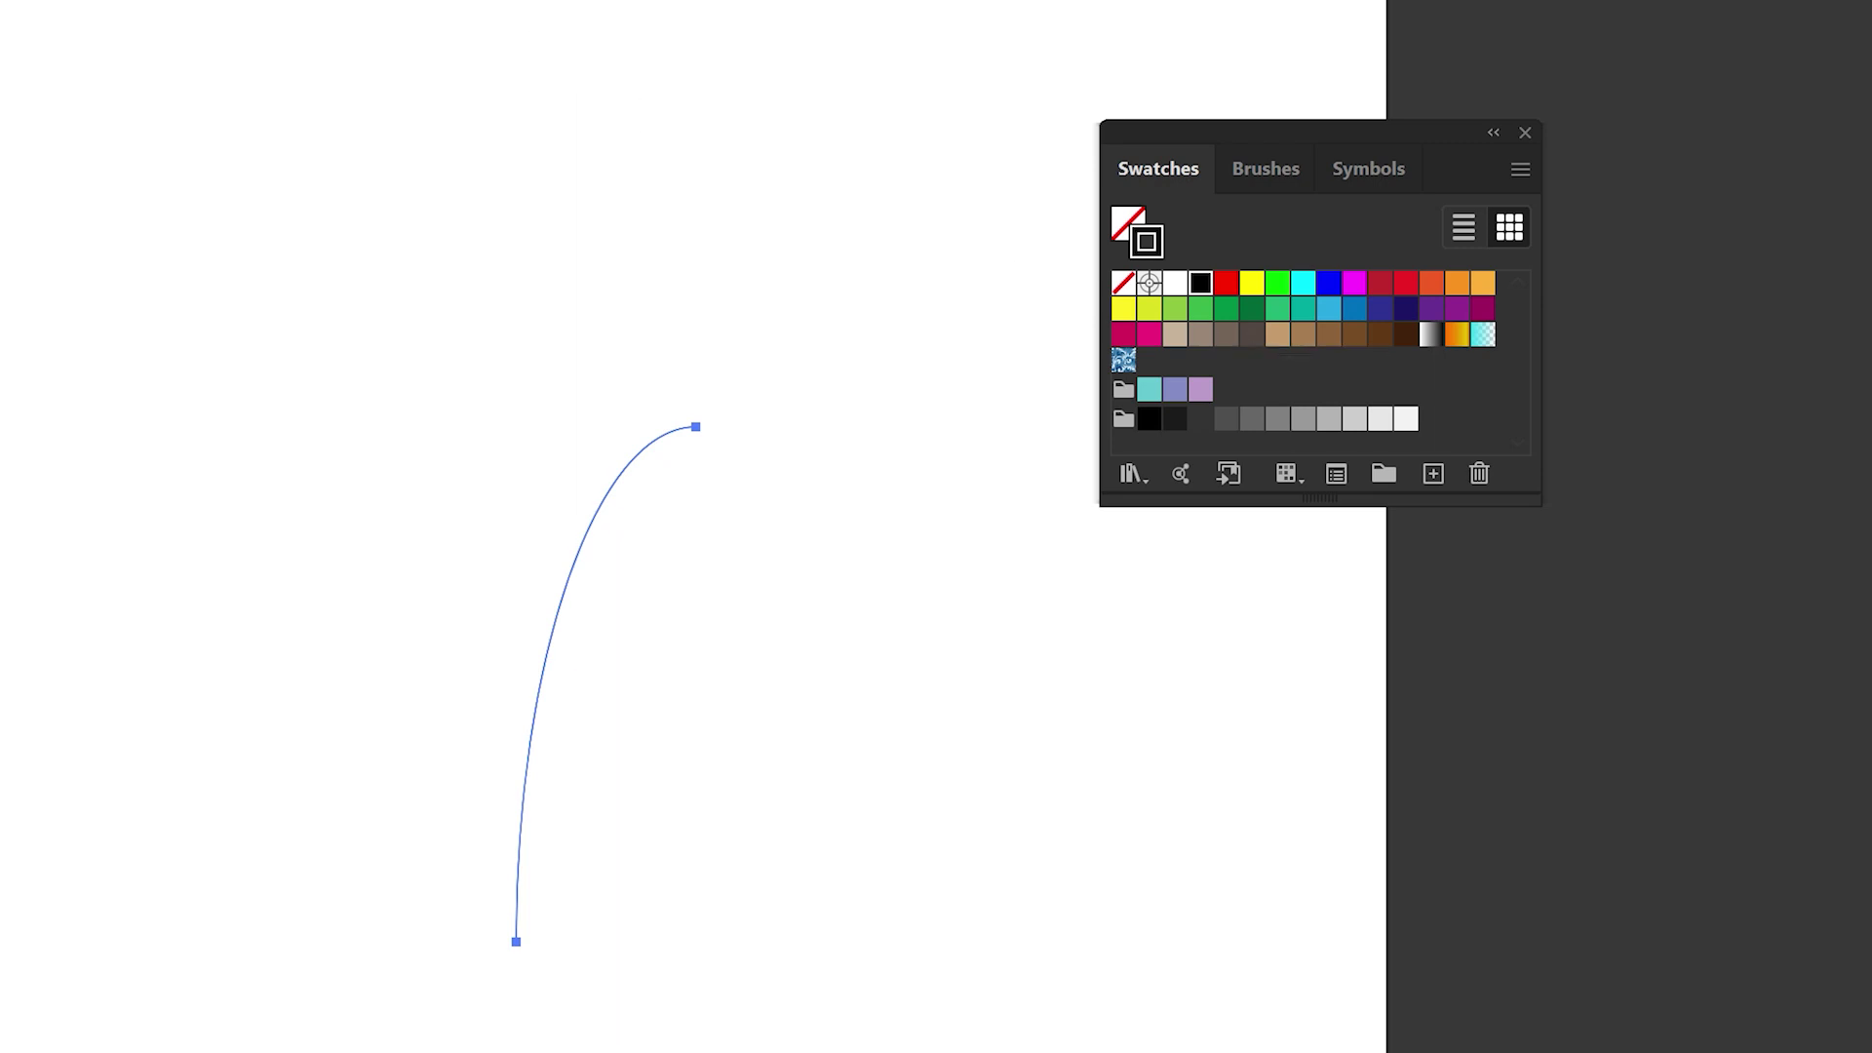
left_click(1329, 336)
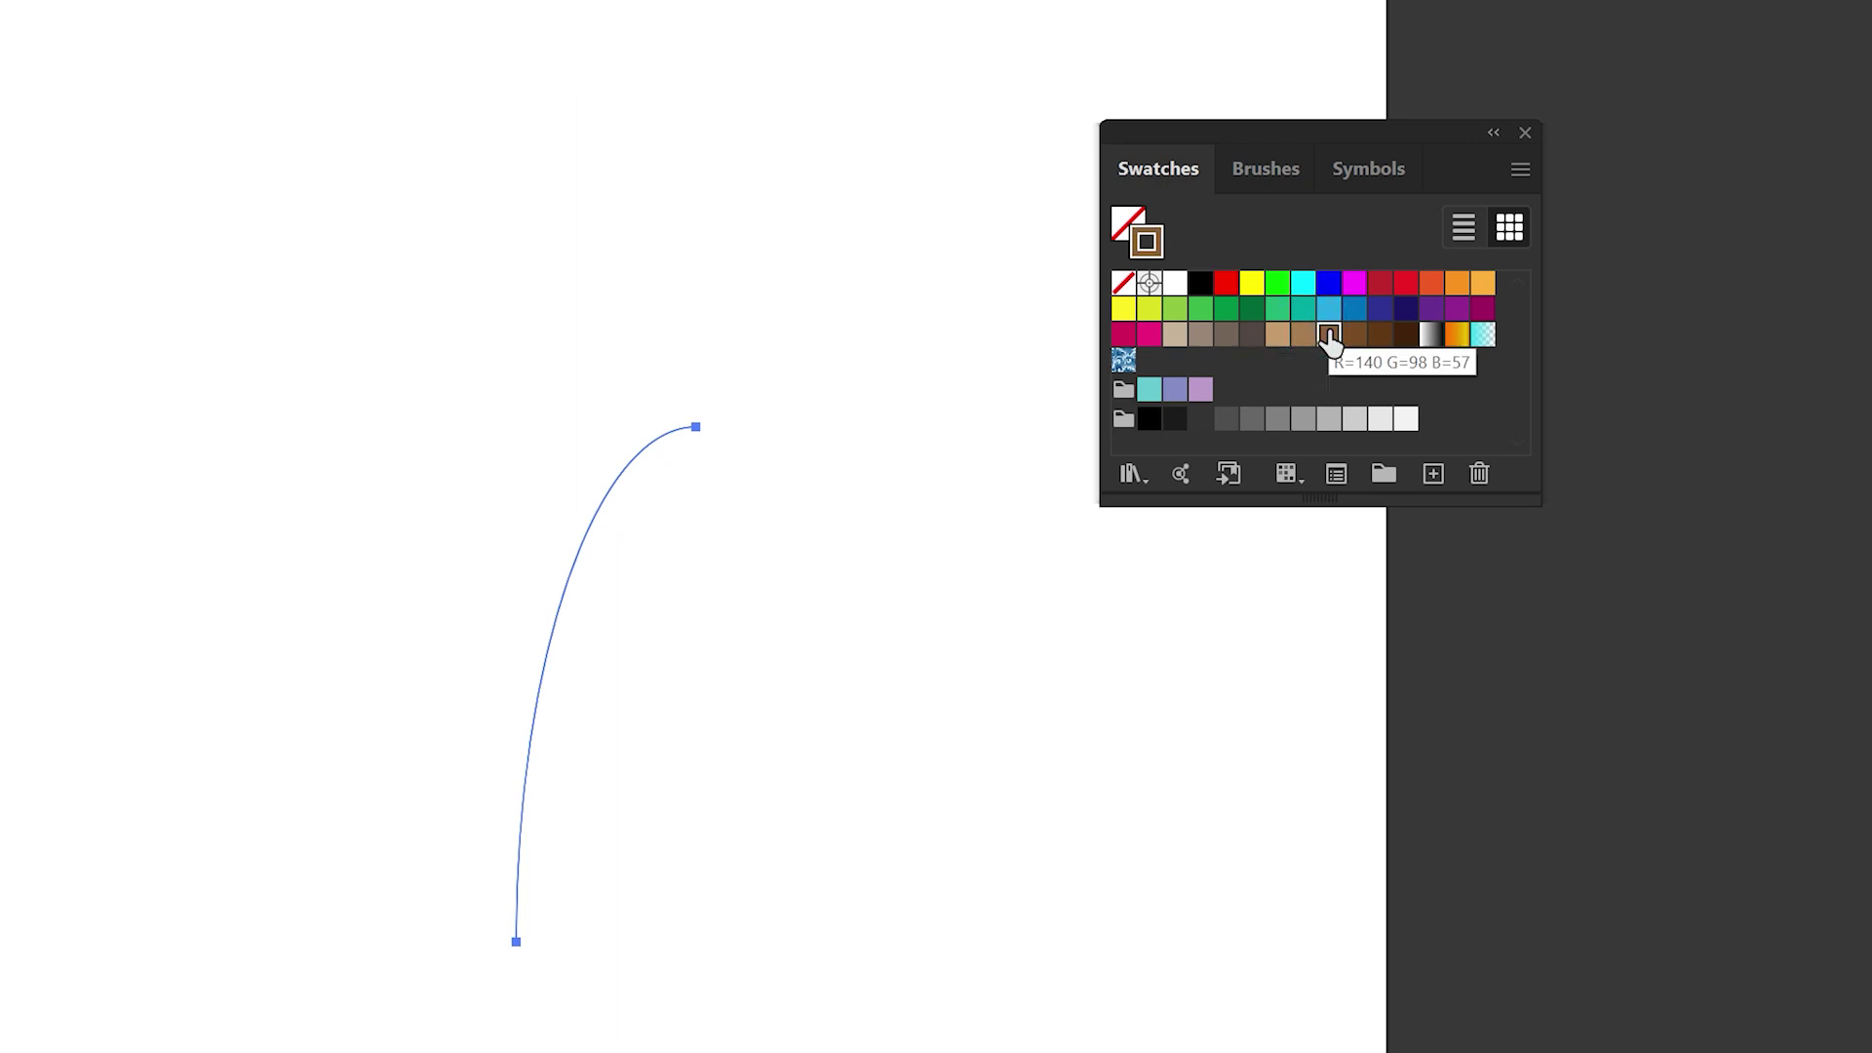
left_click_drag(1383, 134, 1401, 0)
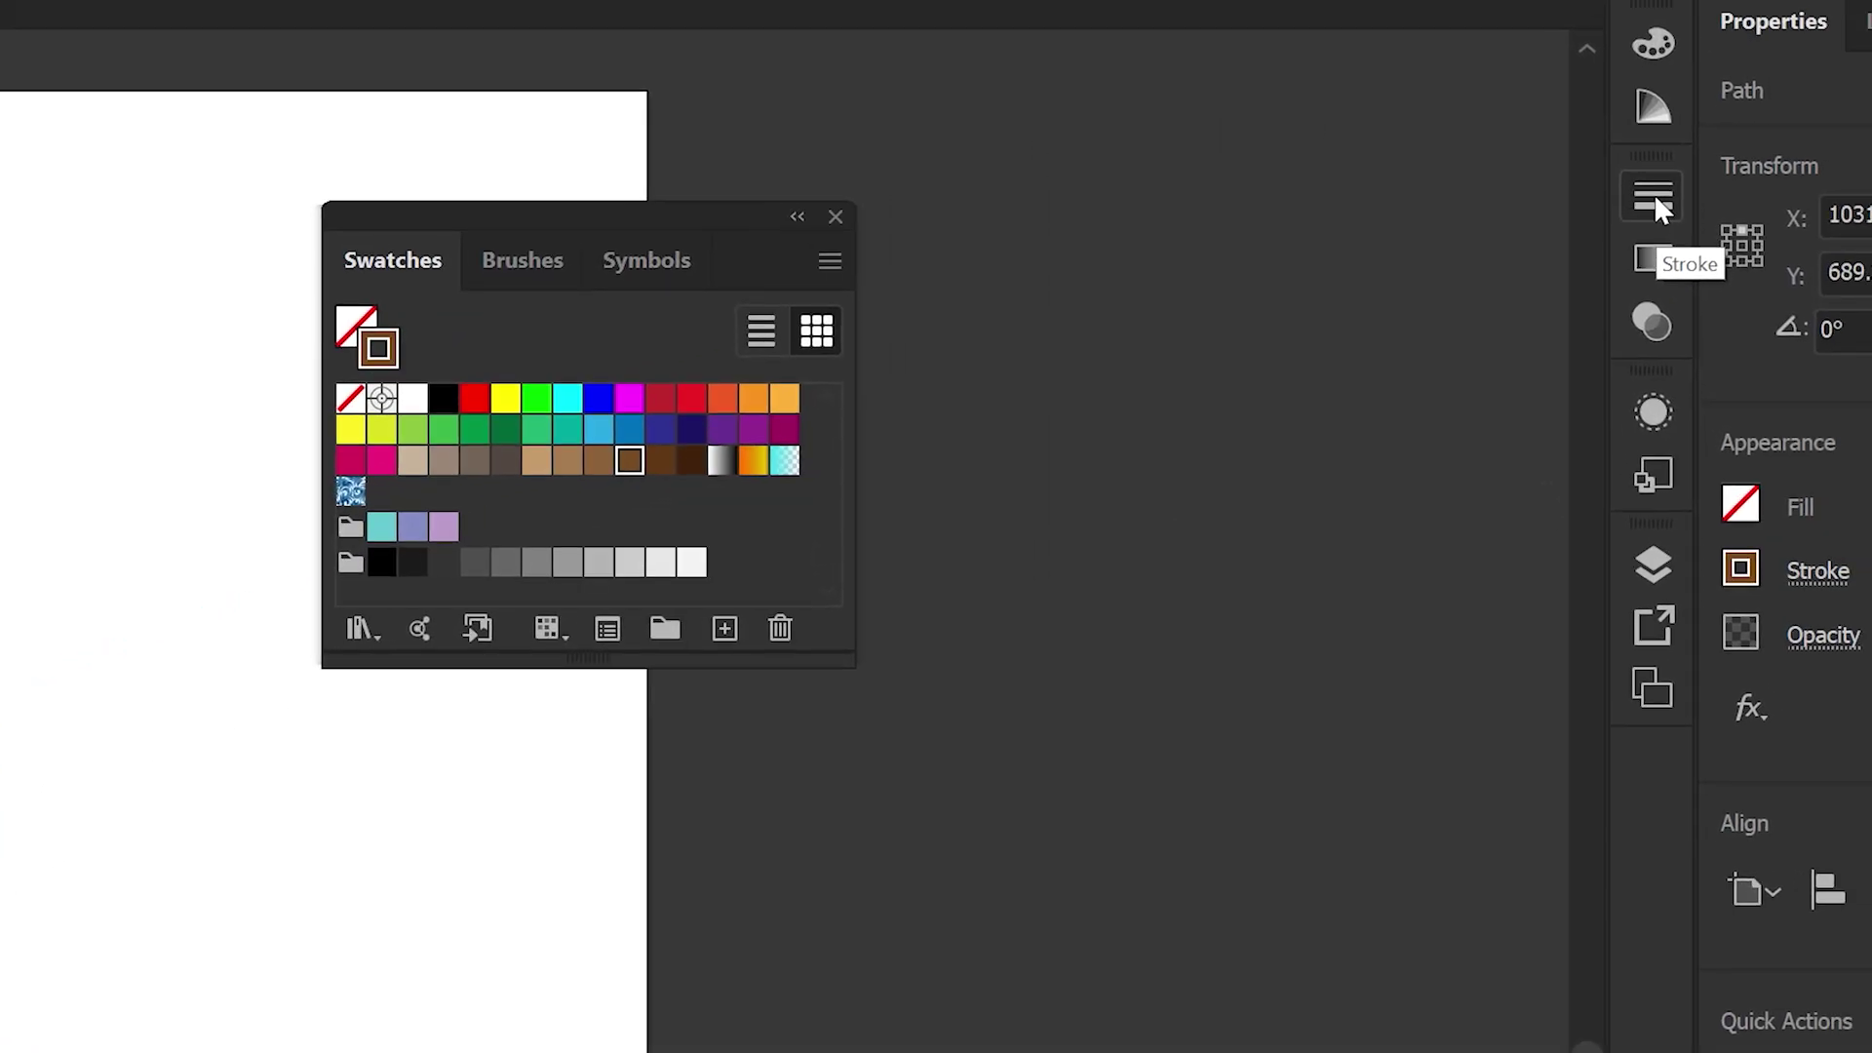
- Set the trunk's stroke weight to 98 px and expand the Stroke panel's full options
left_click(1654, 195)
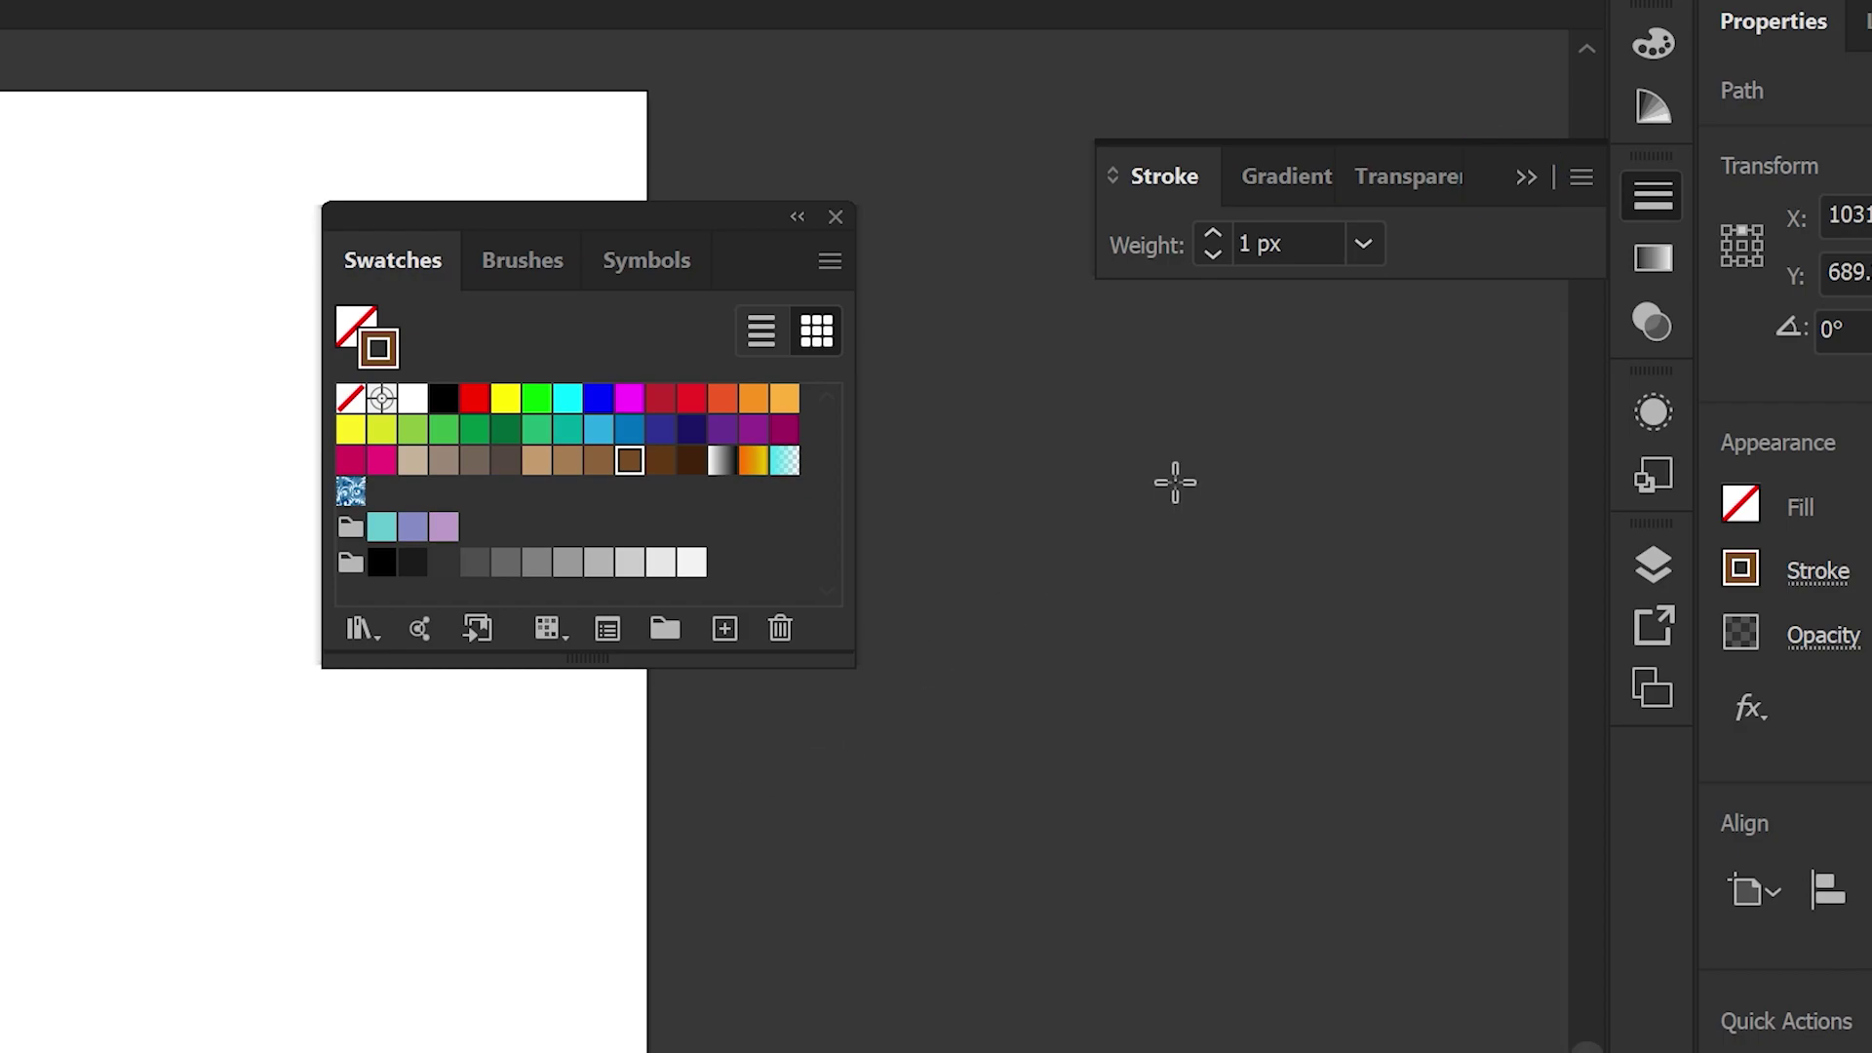
left_click_drag(1486, 178, 487, 1046)
mouse_move(659, 279)
left_mouse_down()
mouse_move(514, 326)
mouse_move(401, 464)
left_mouse_up()
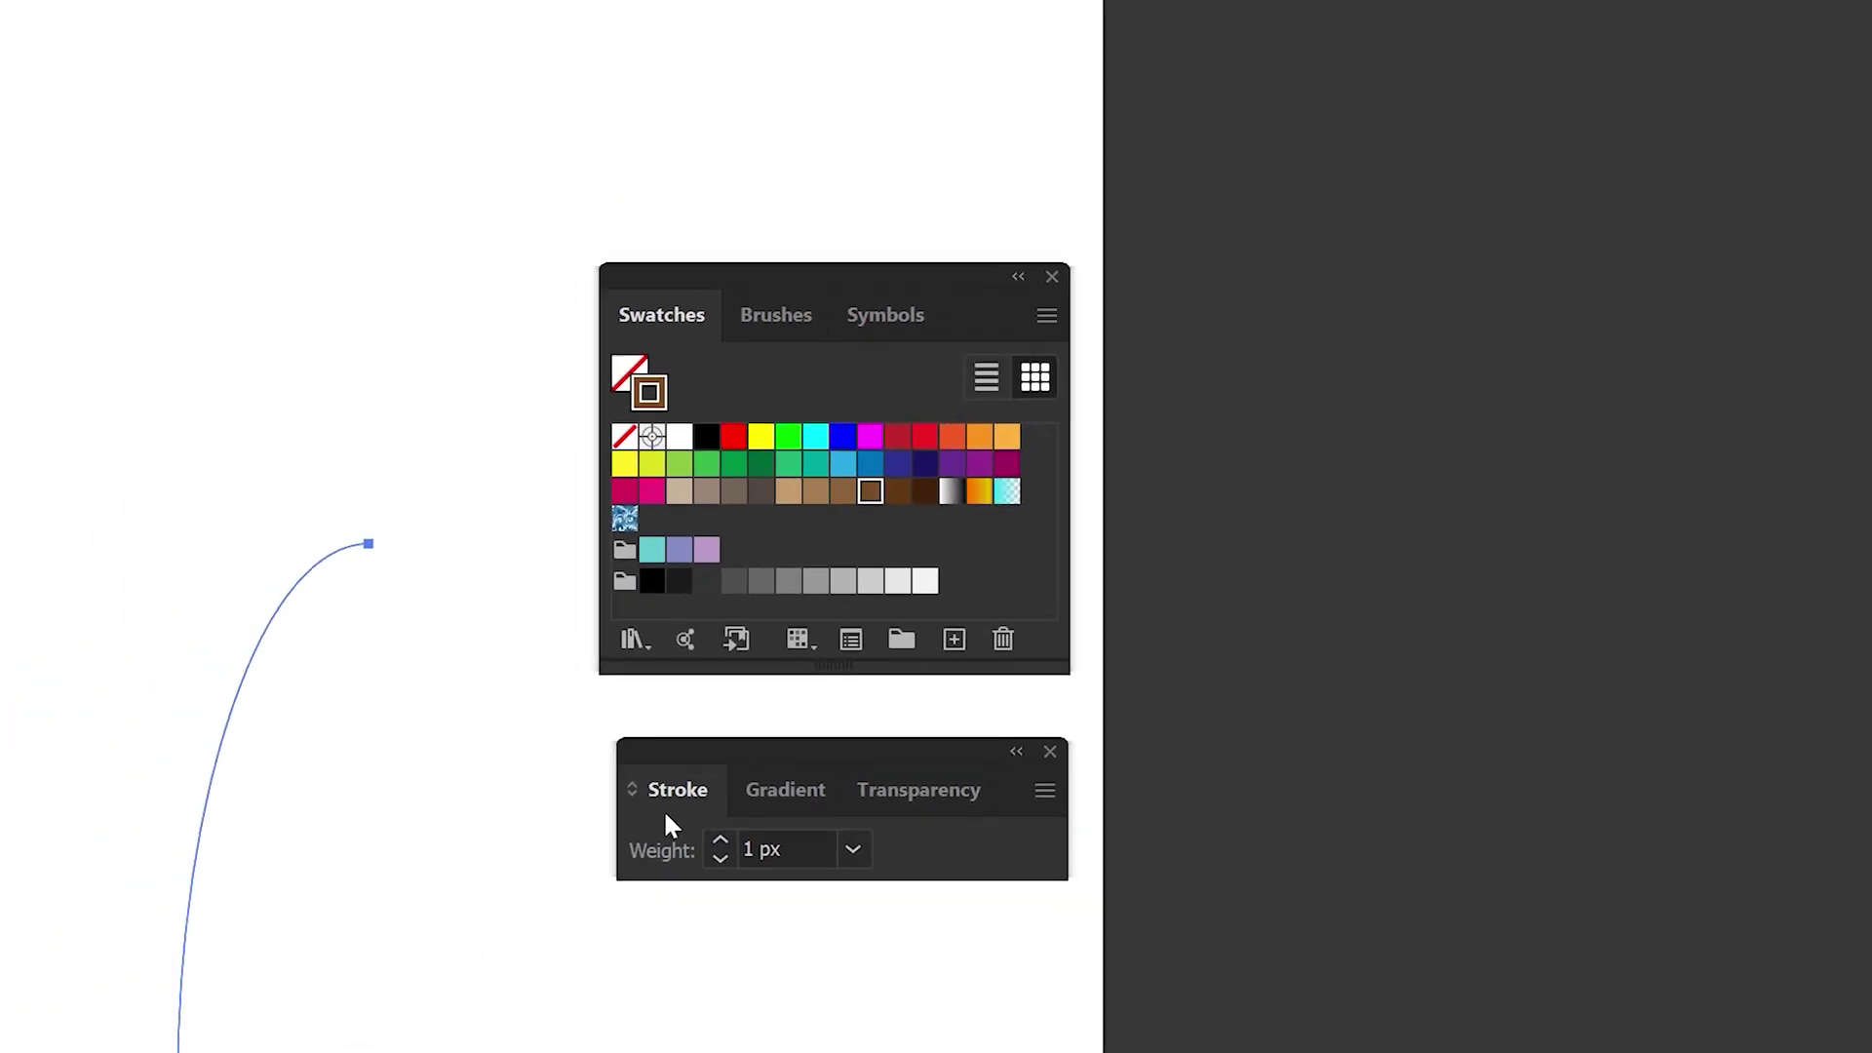
left_click_drag(1053, 664, 1054, 666)
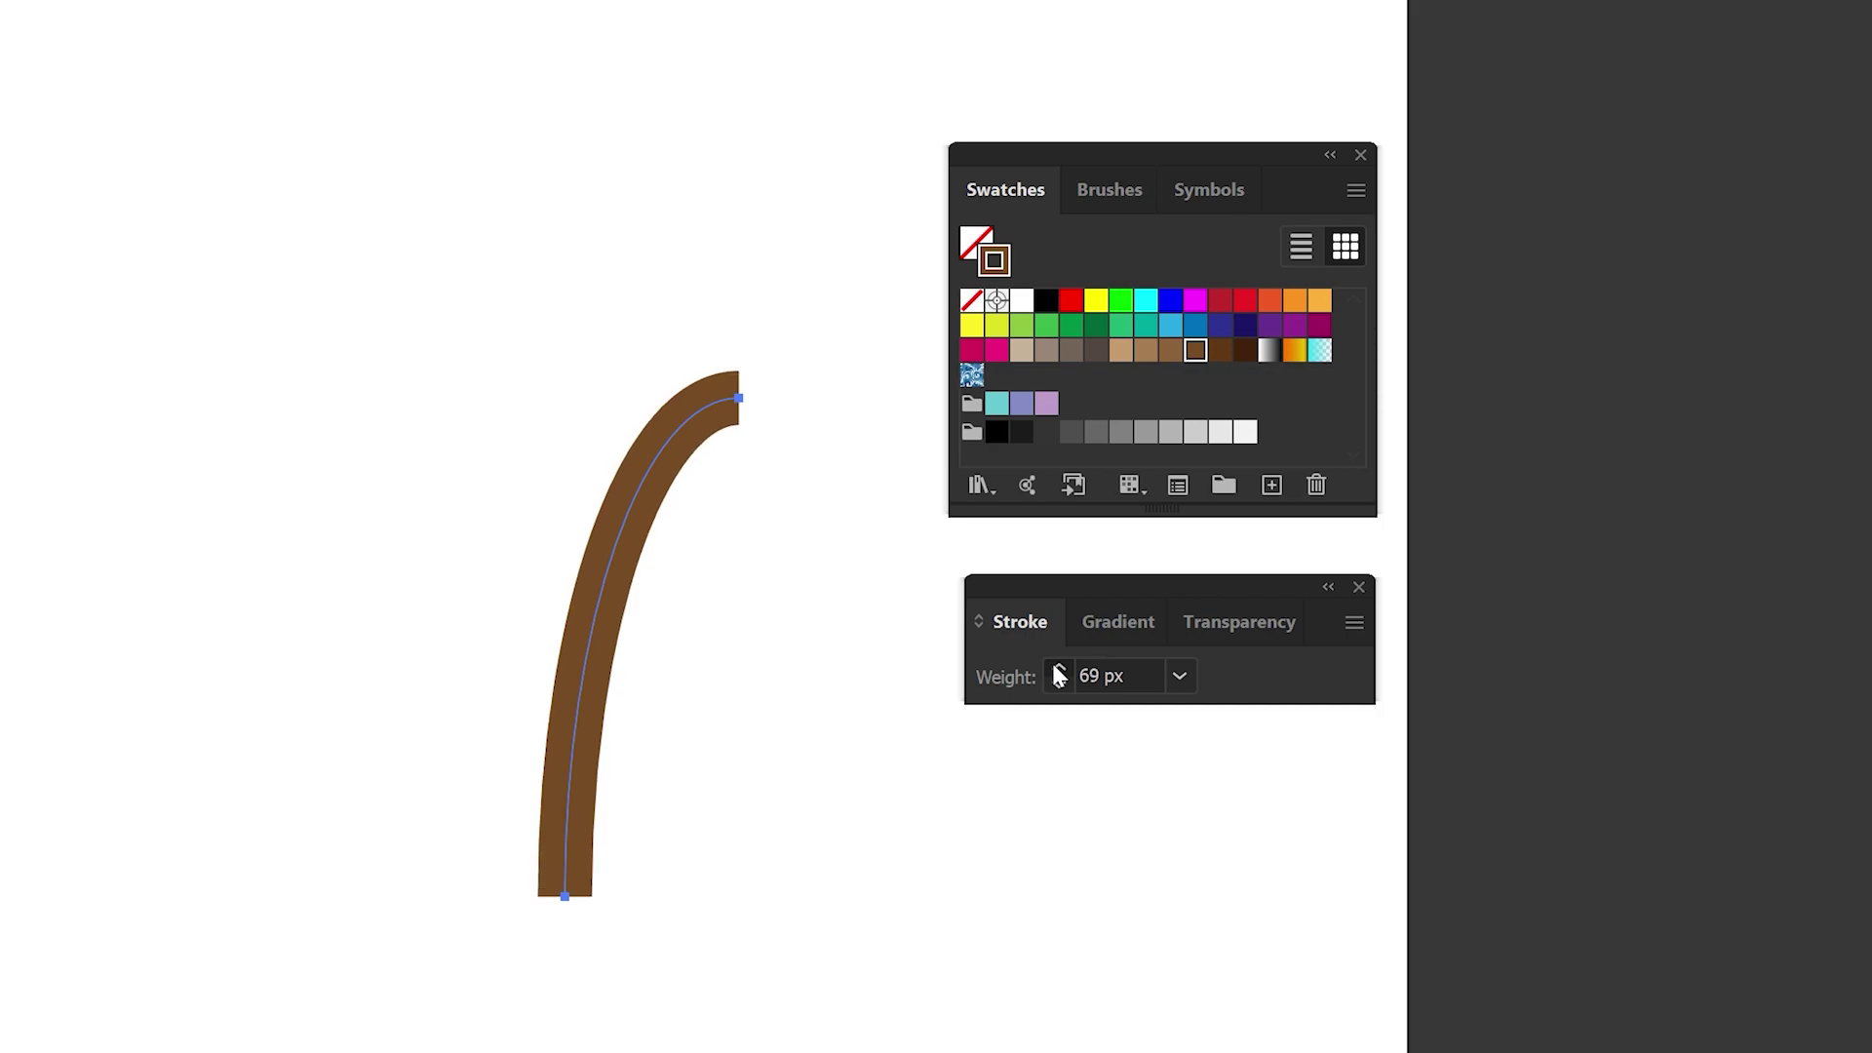
left_click_drag(1054, 666, 1058, 686)
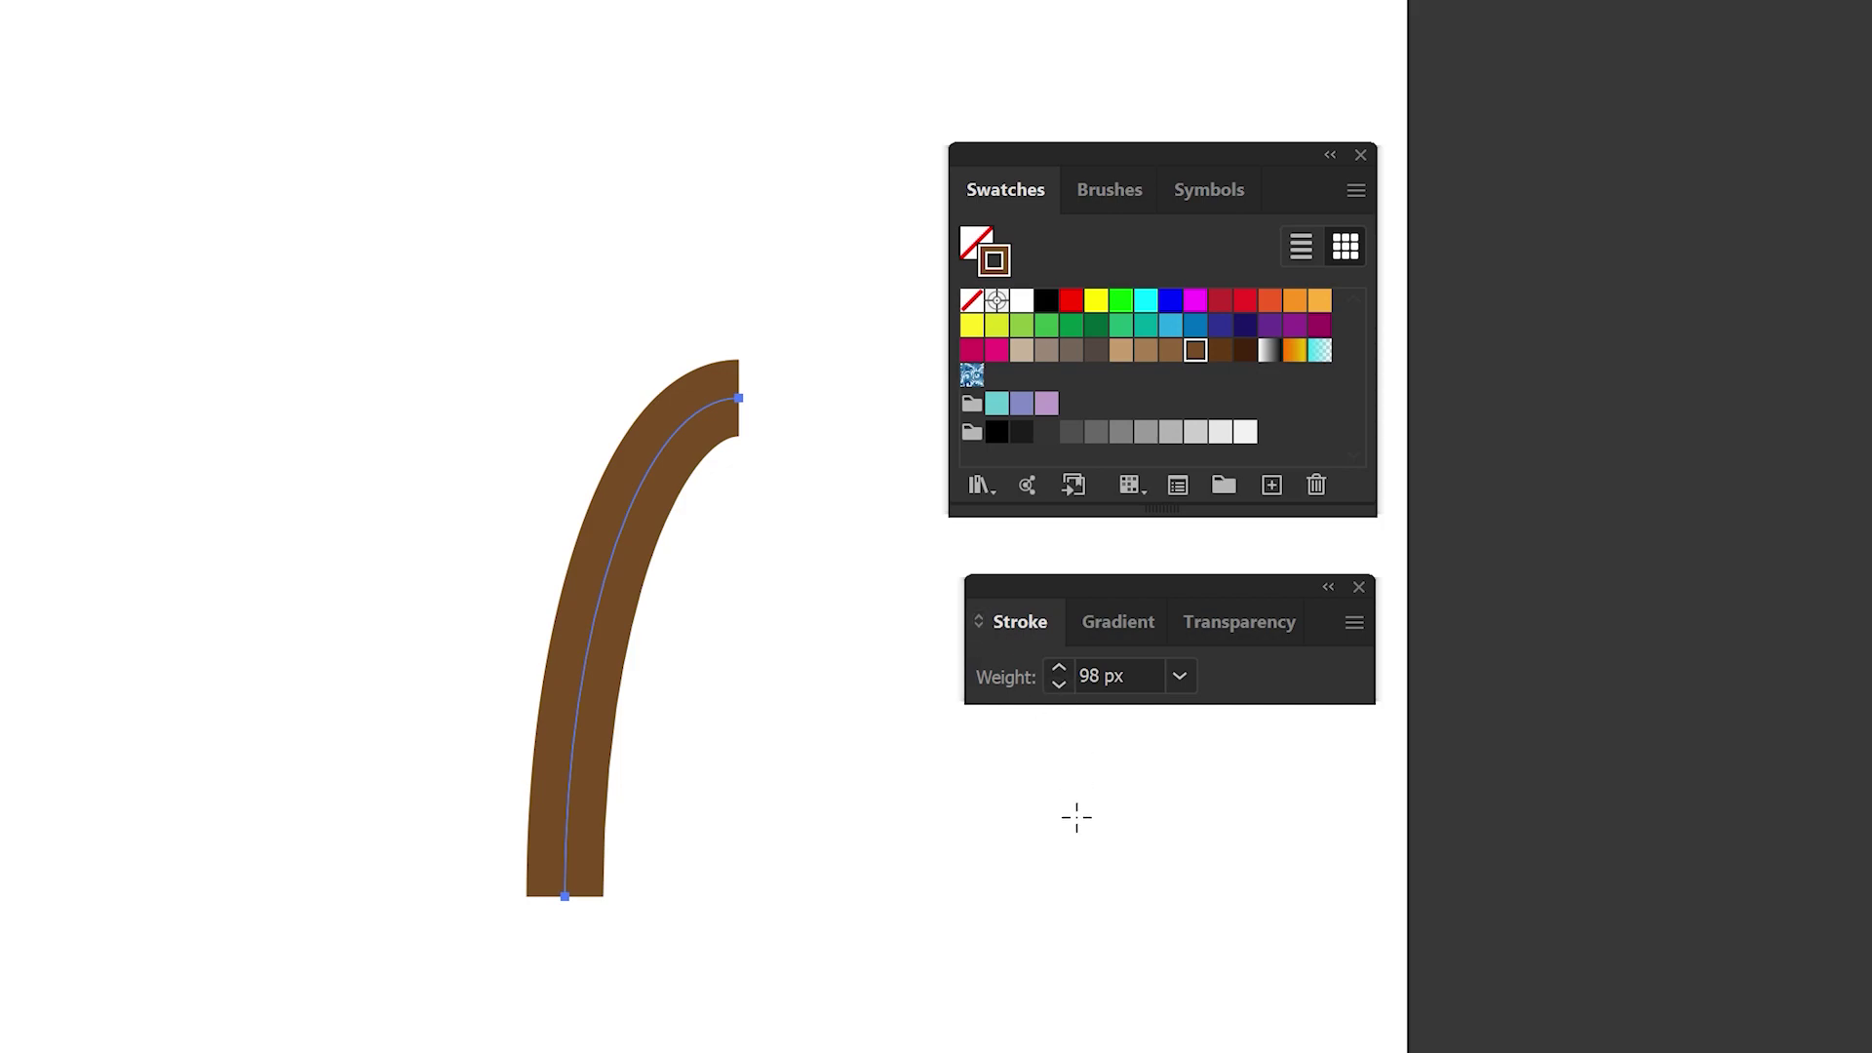
left_click(977, 624)
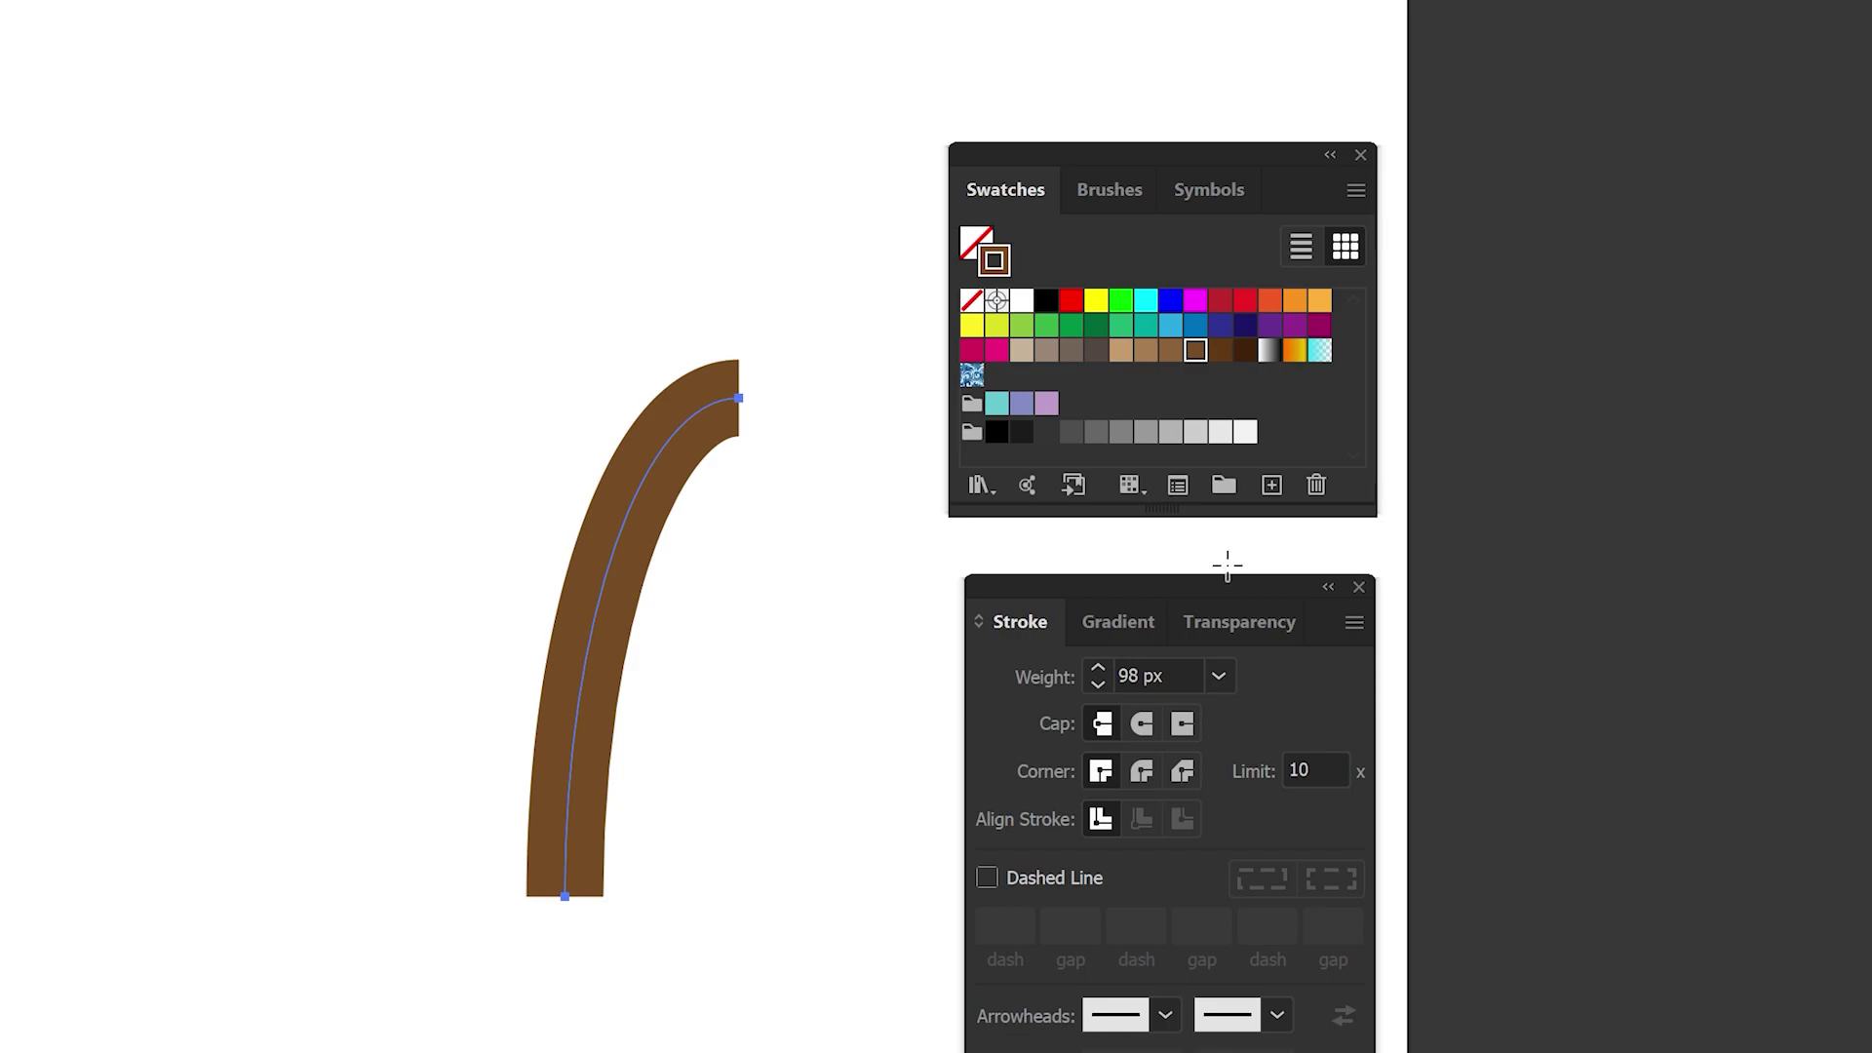
left_click_drag(1225, 582, 1203, 545)
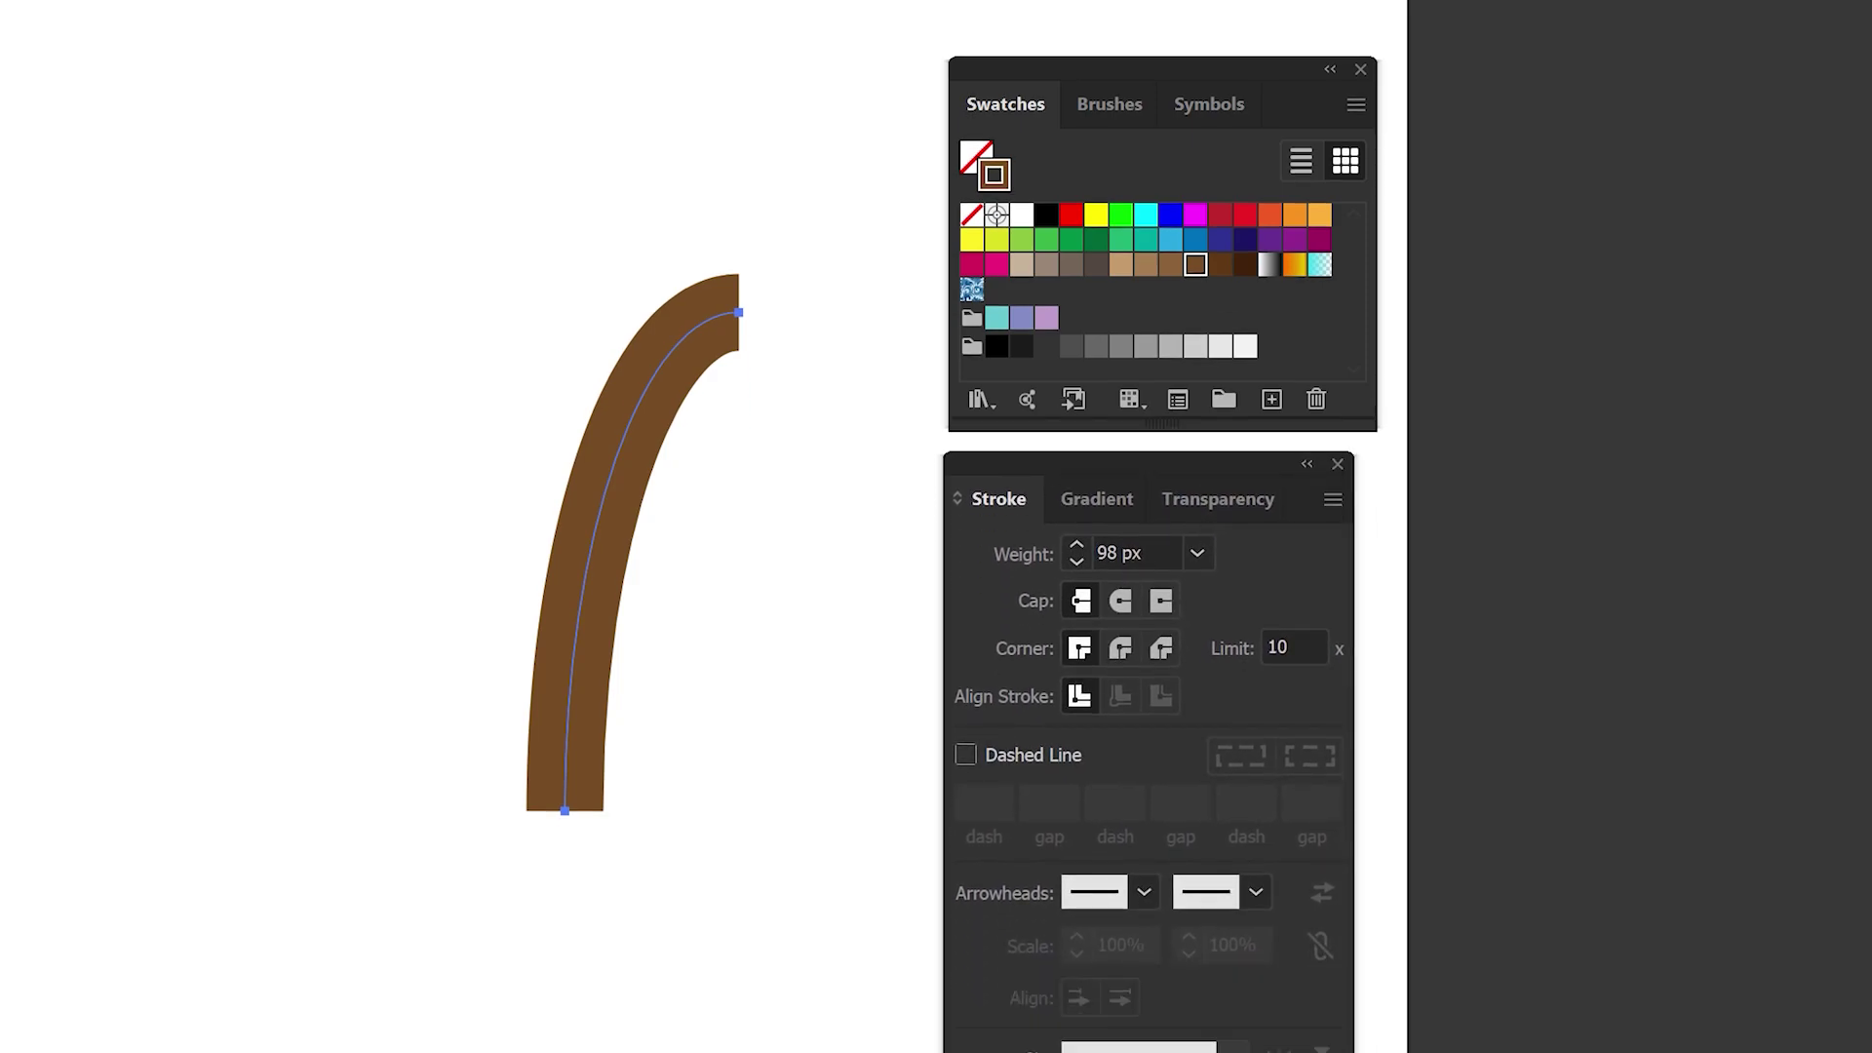
left_click(1232, 742)
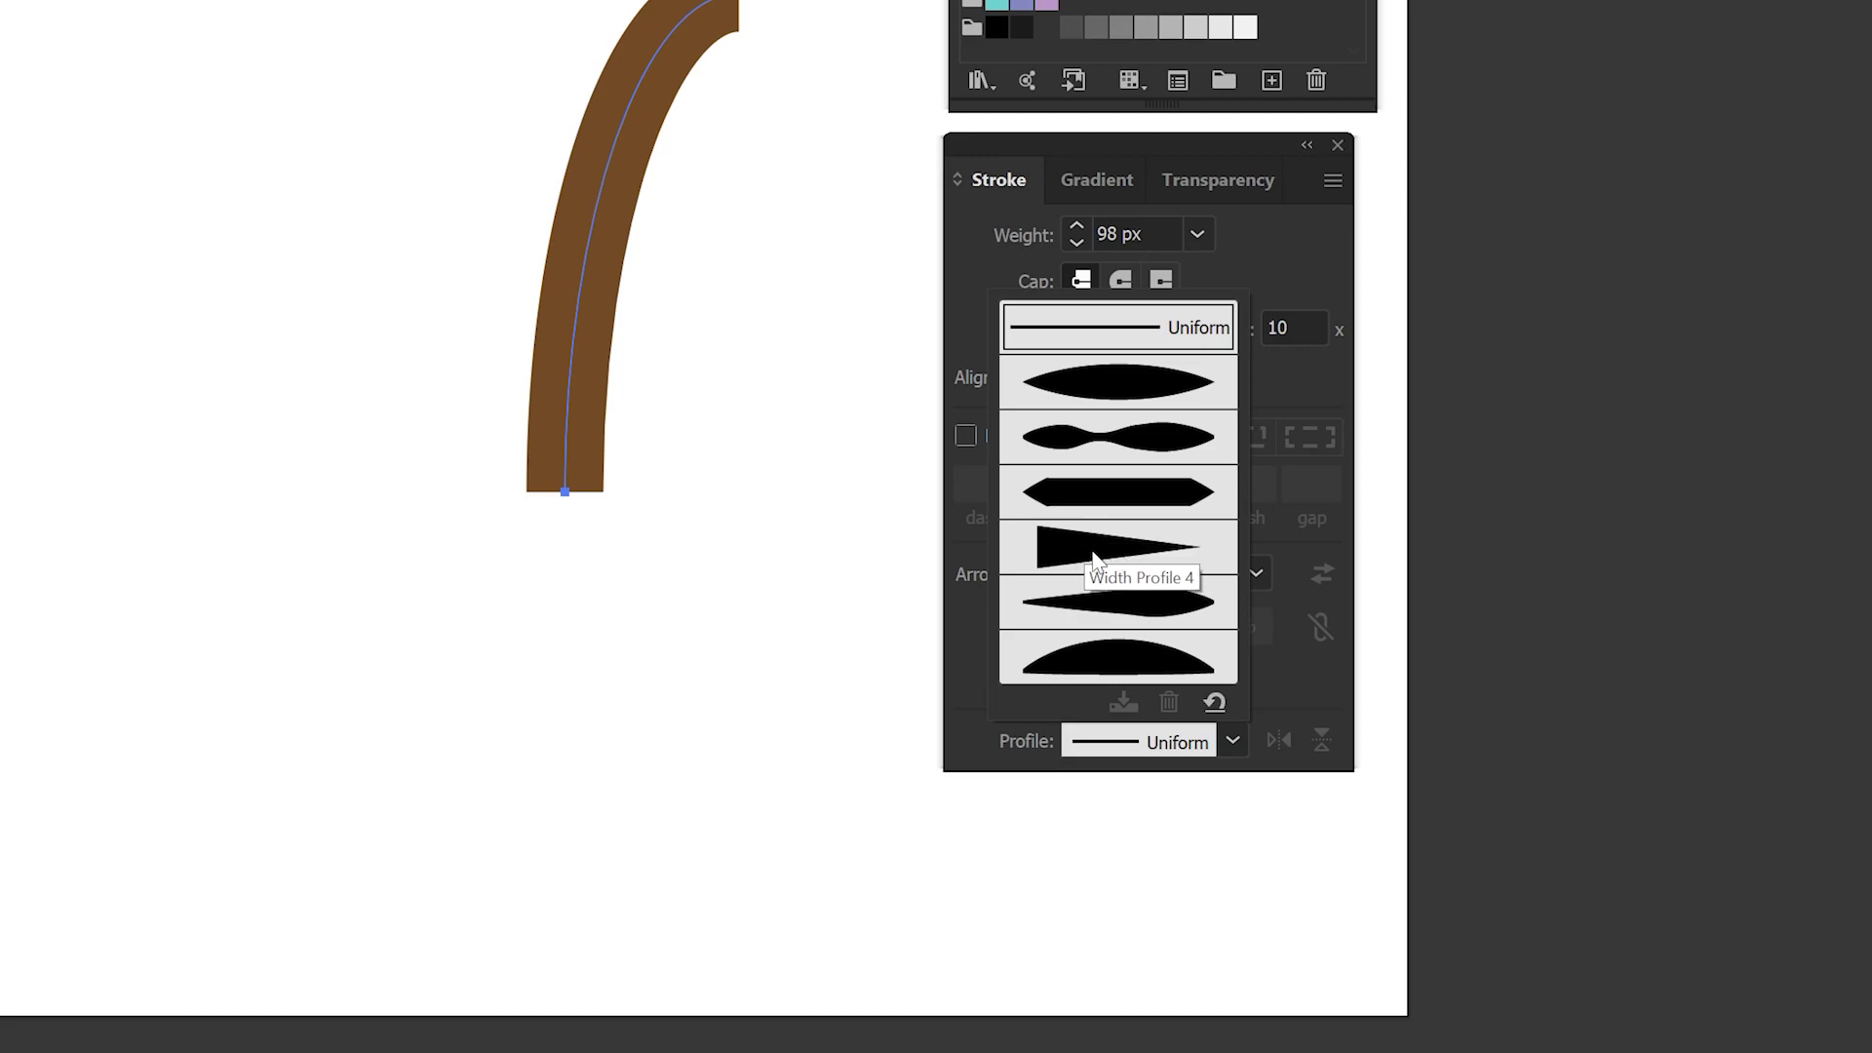
- Taper the trunk with Width Profile 4 and draw a thin branch arc off its side
left_click(1056, 556)
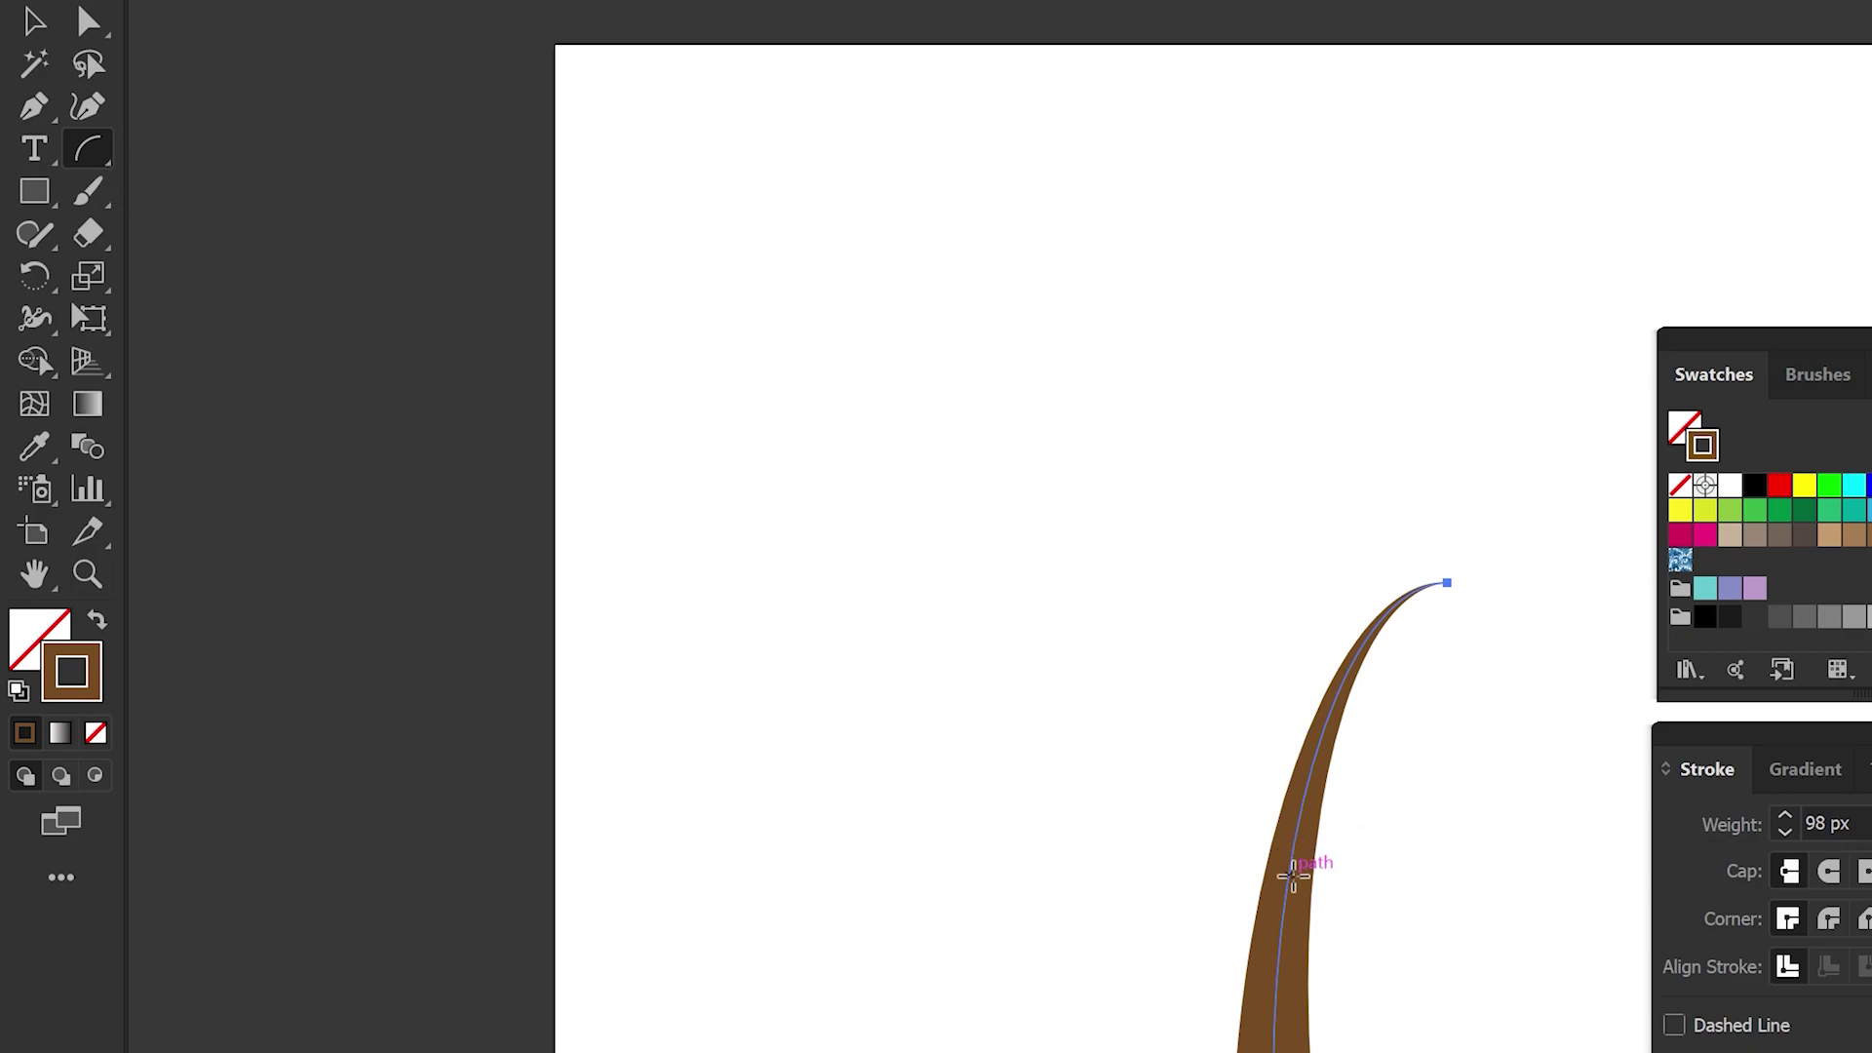
mouse_move(1289, 871)
left_mouse_down()
mouse_move(1447, 769)
mouse_move(1422, 766)
left_mouse_up()
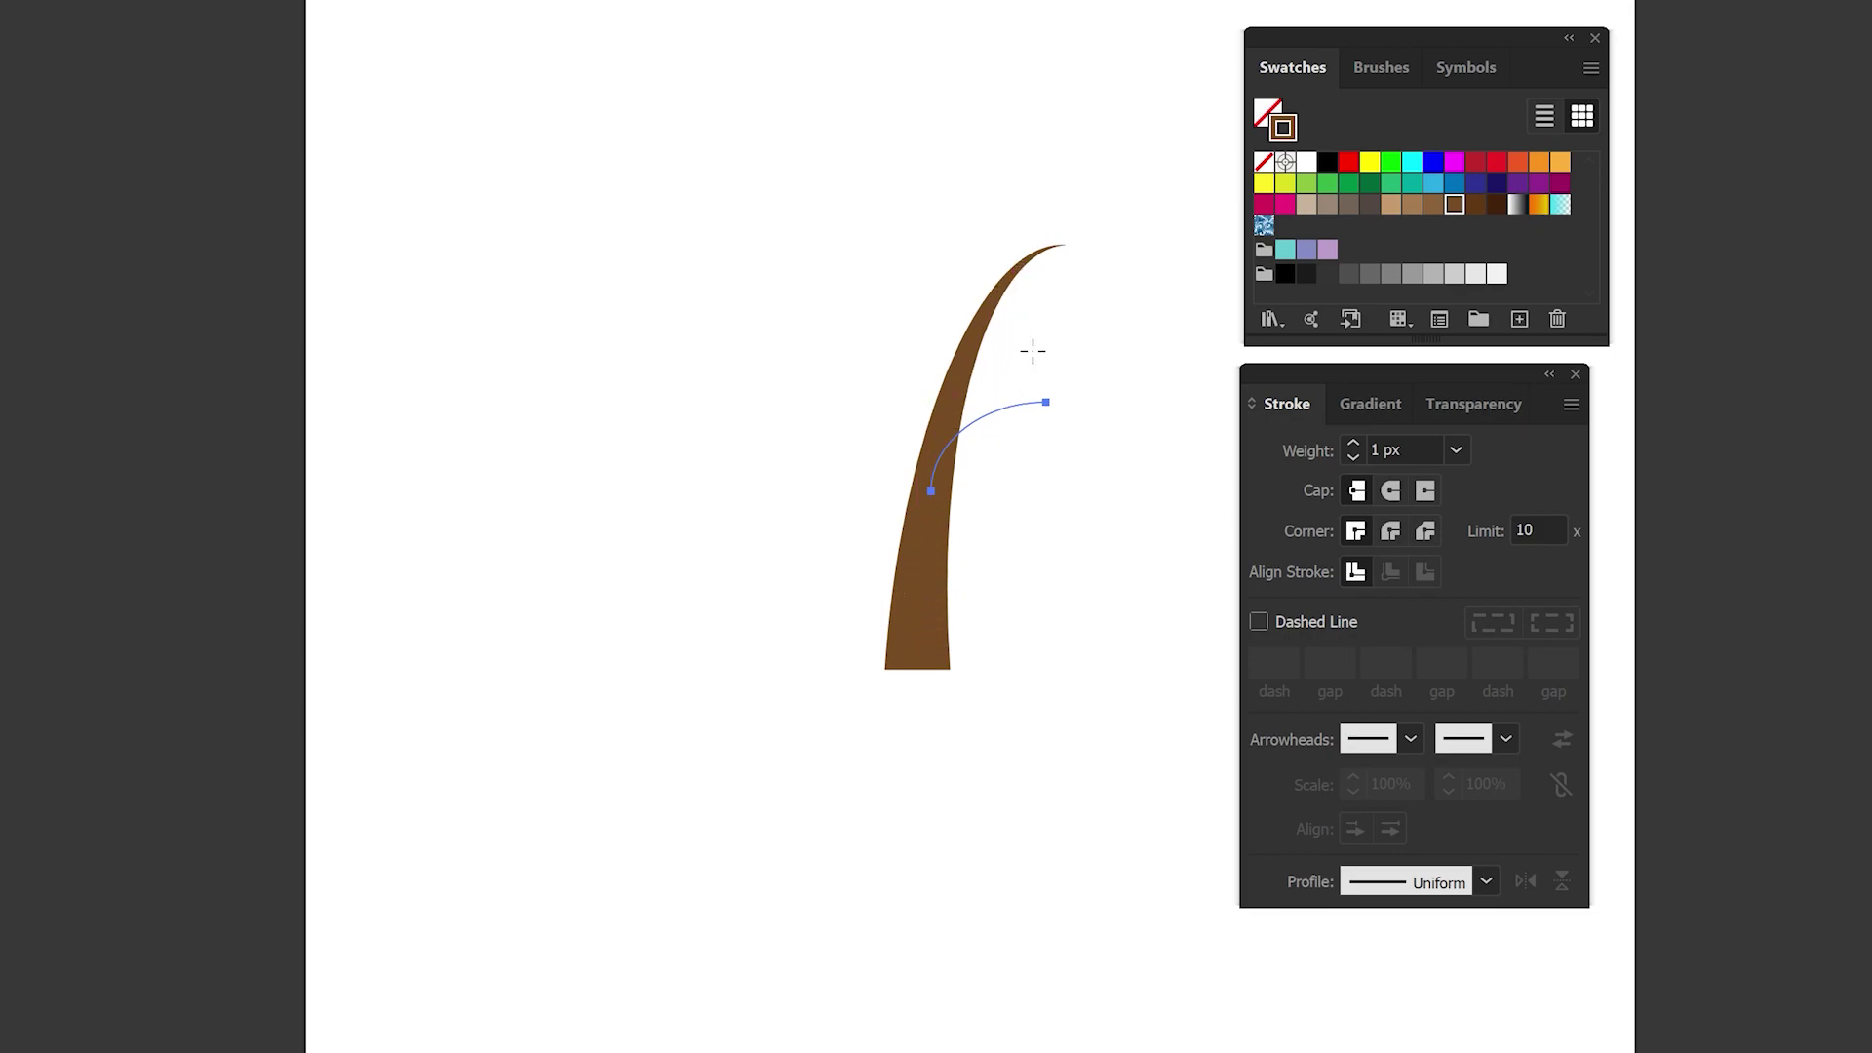
- Copy the trunk's brown tapered stroke onto the branch arc with the Eyedropper
left_click(957, 394)
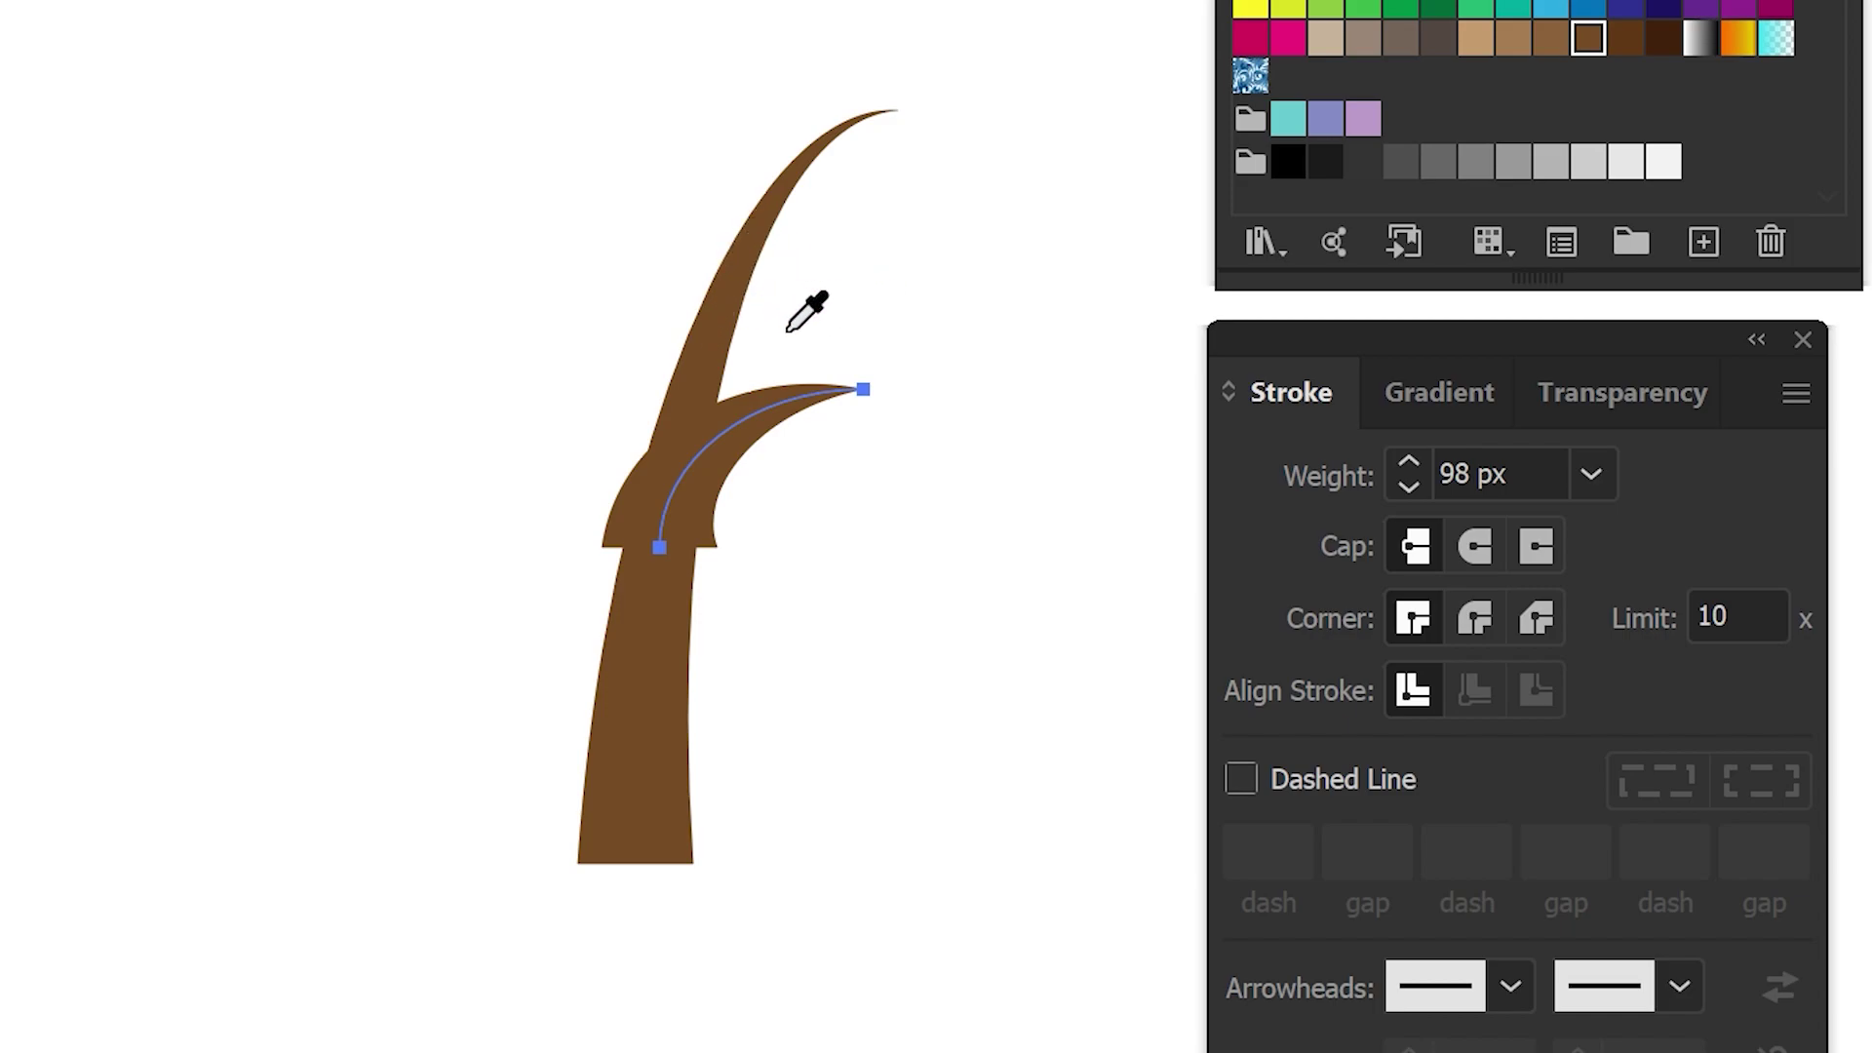
key("ctrl+plus")
left_click_drag(802, 317, 432, 165)
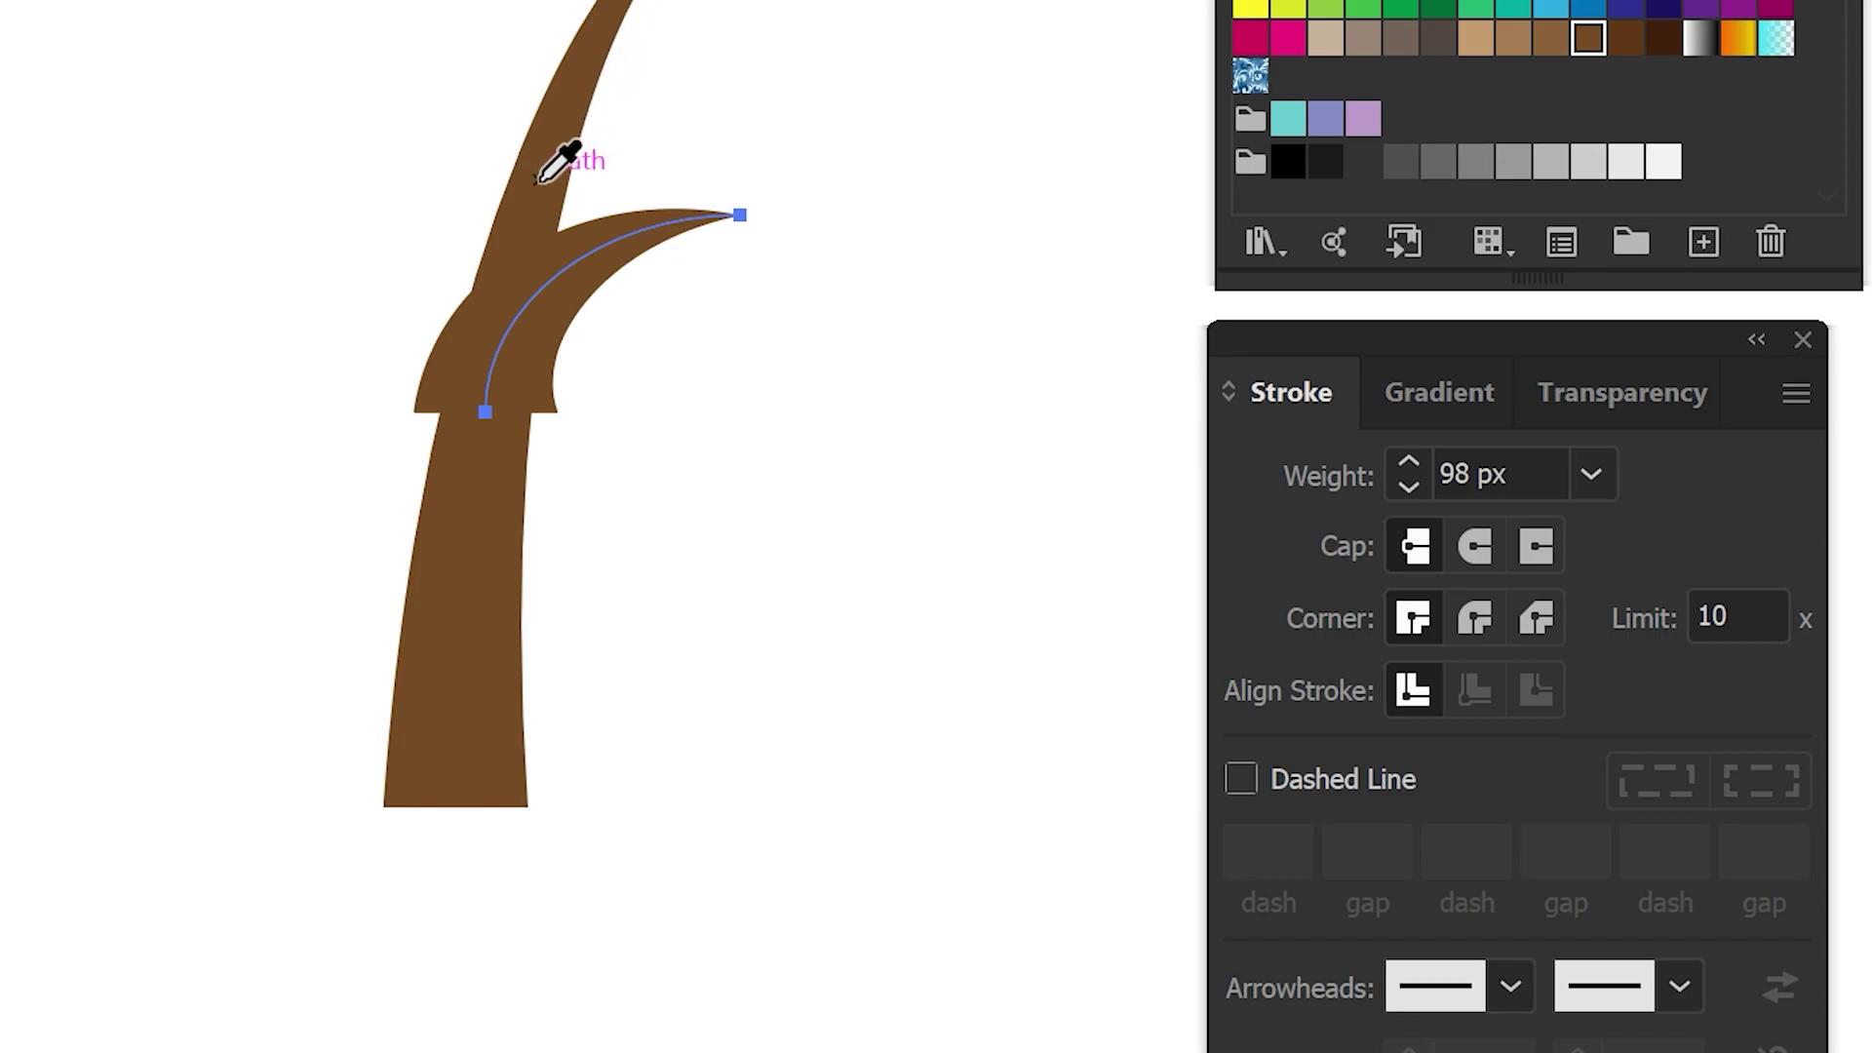
key("v")
key("i")
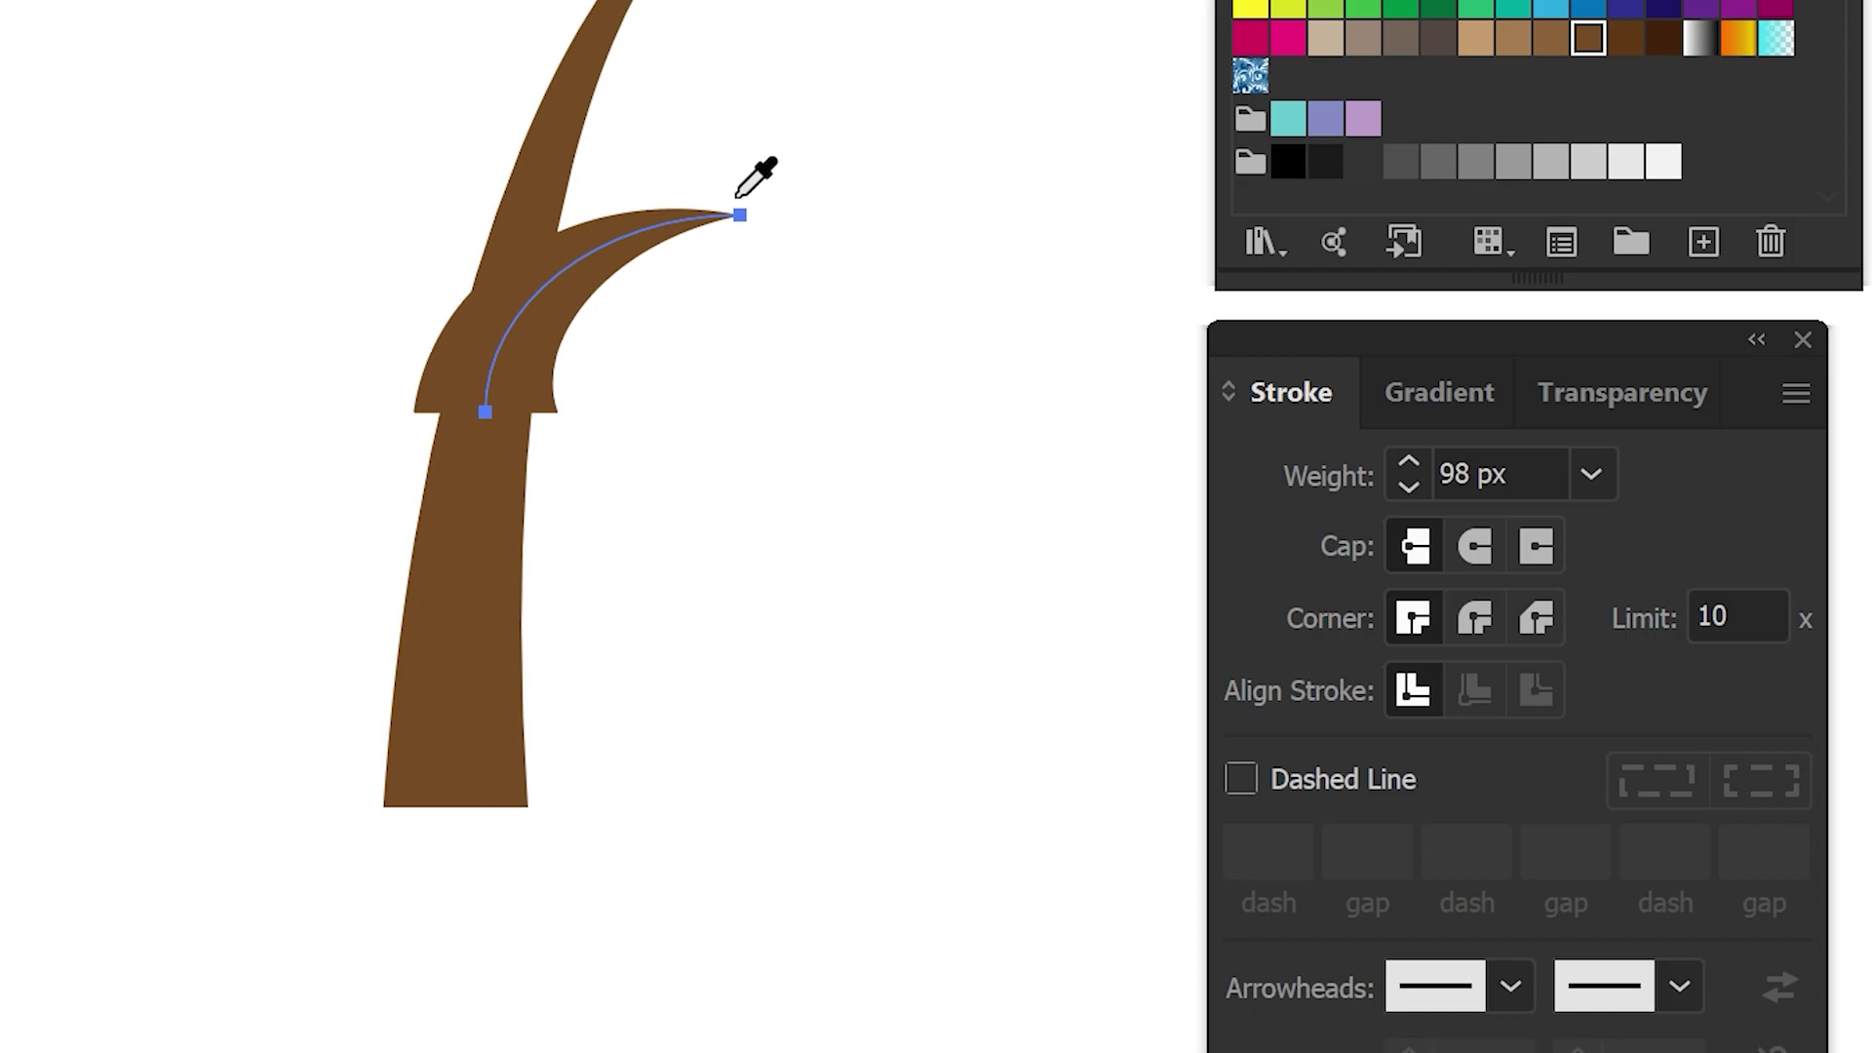
key("v")
key("i")
key("v")
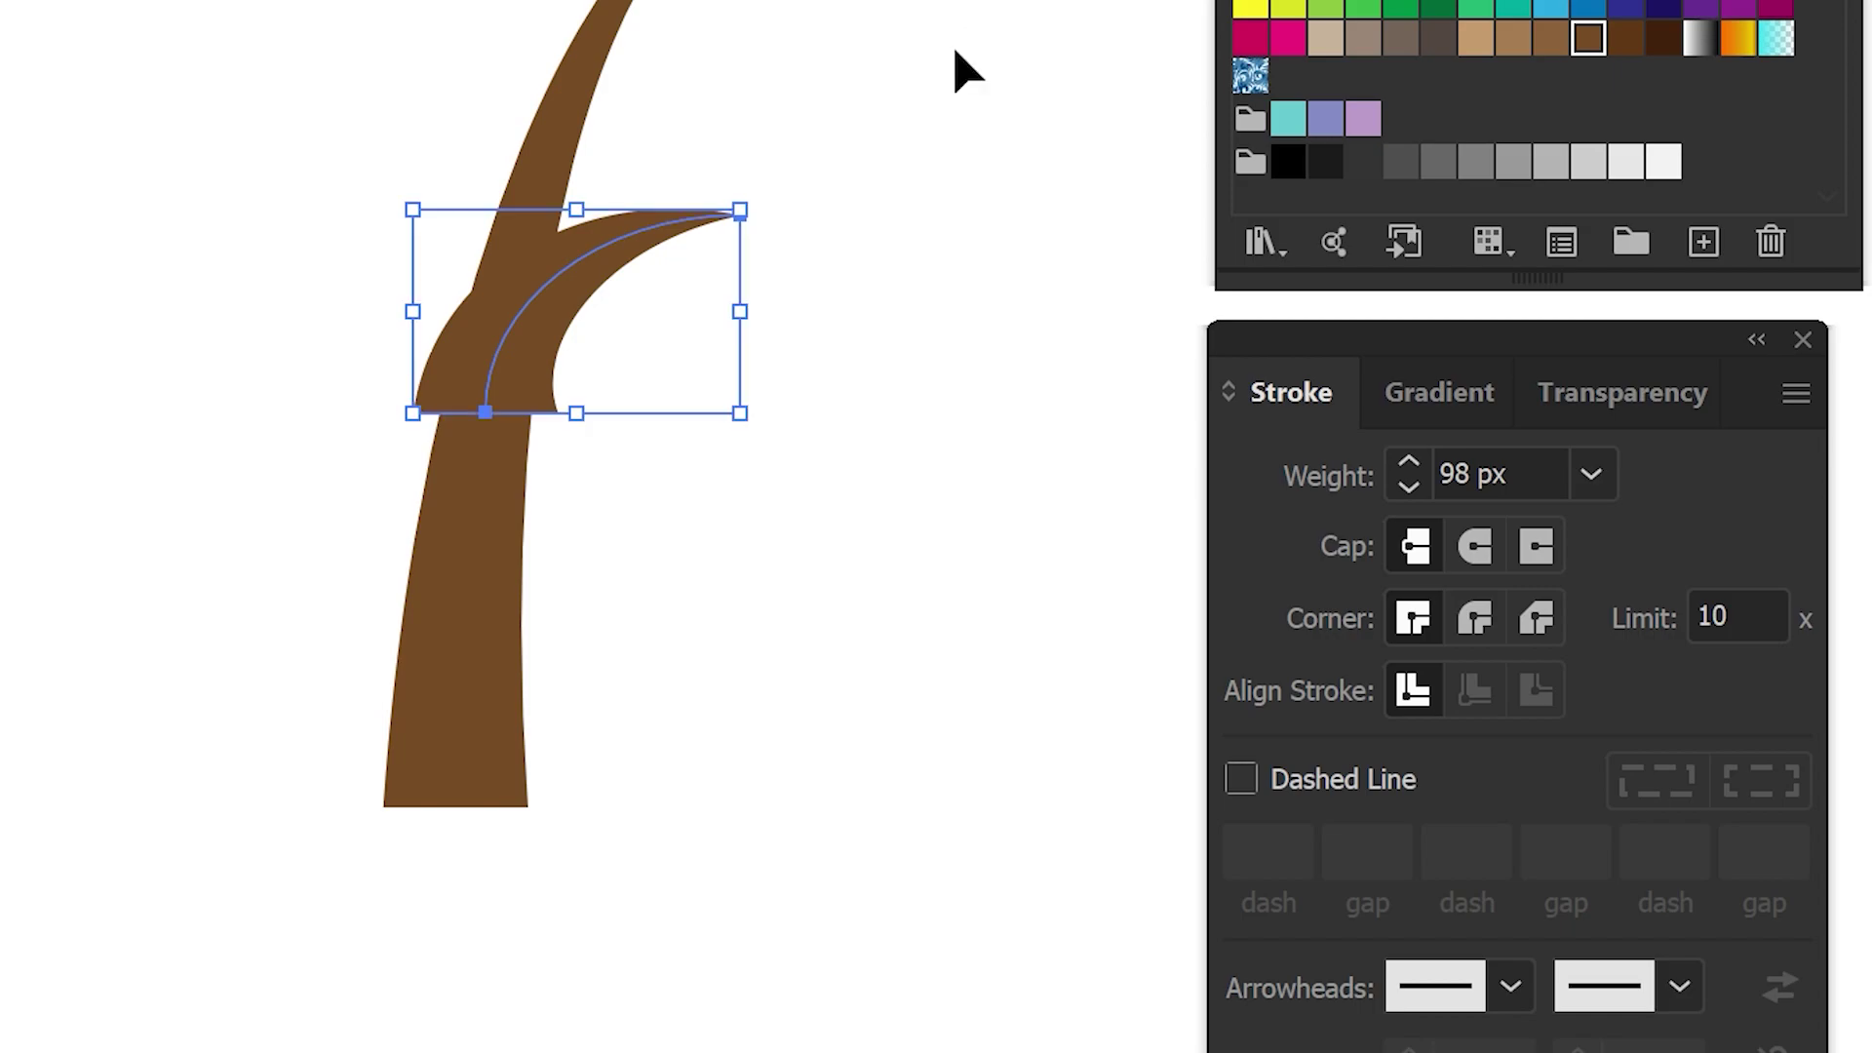
- Reduce the branch's stroke weight to 51 px so it reads thinner than the trunk
key("ctrl+y")
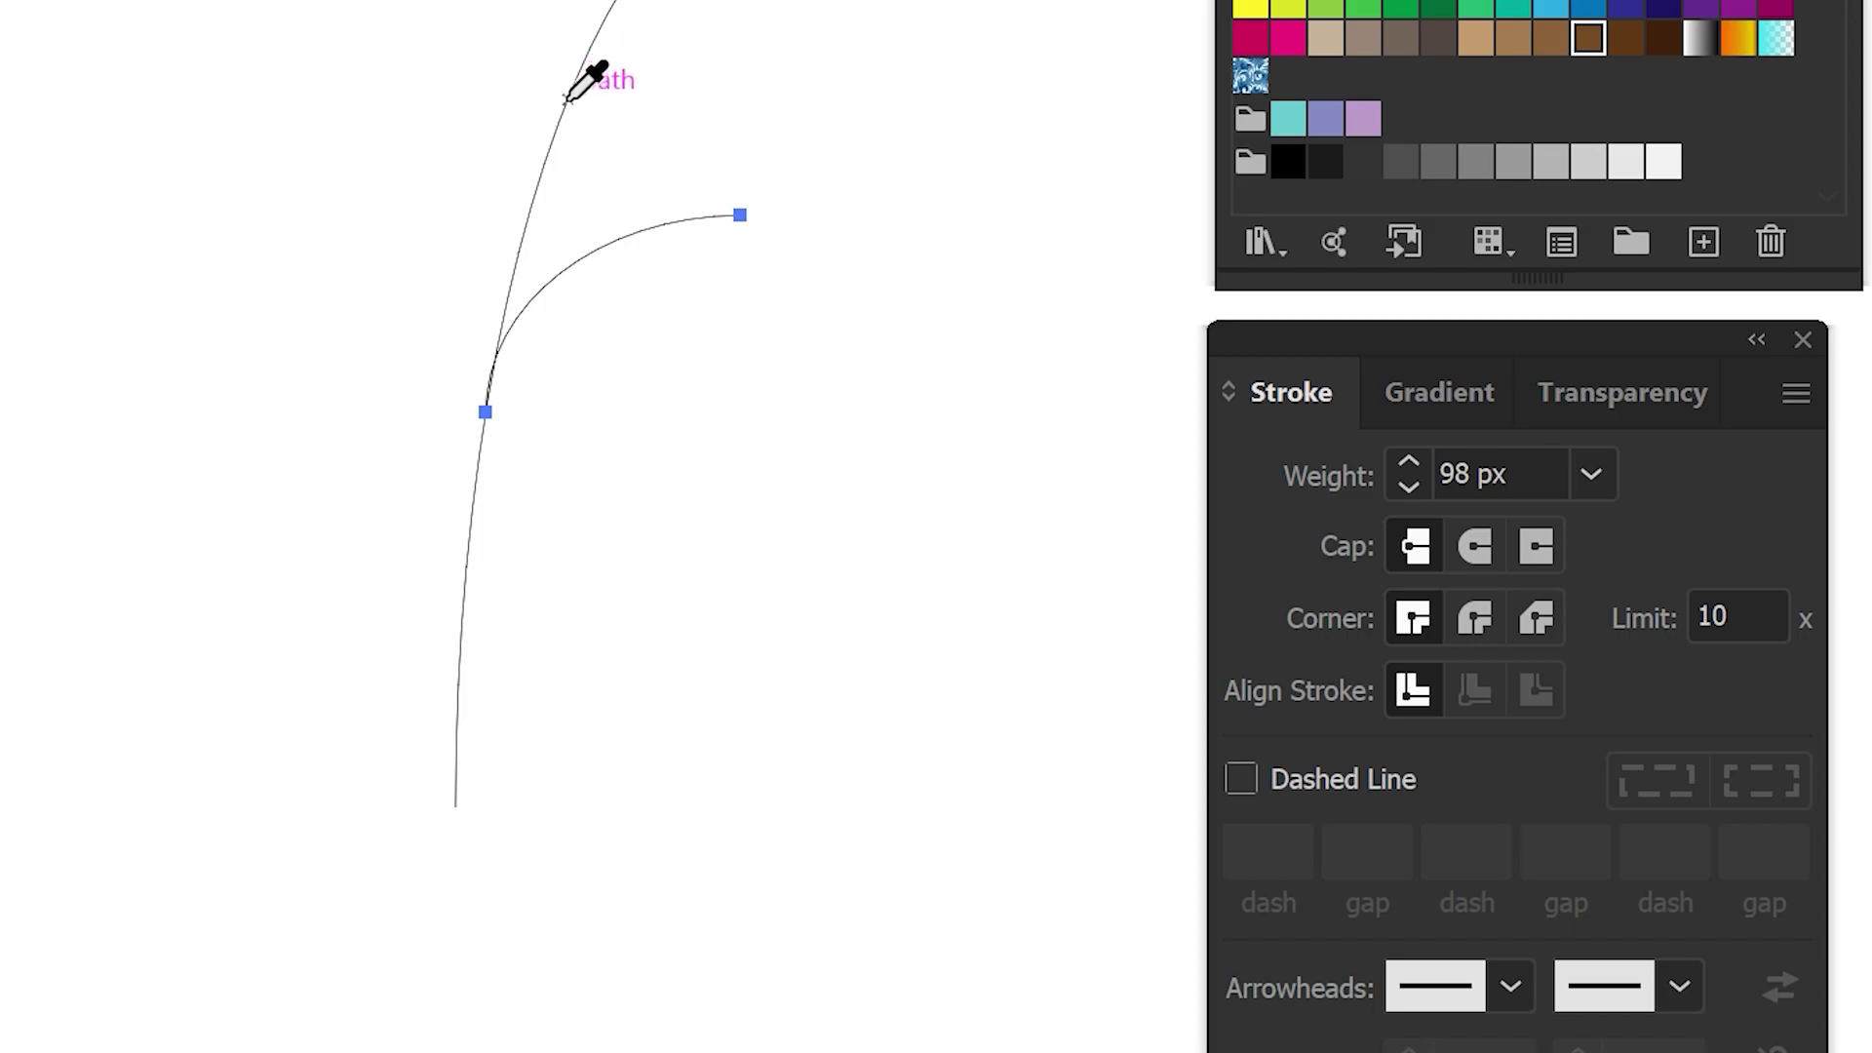
key("v")
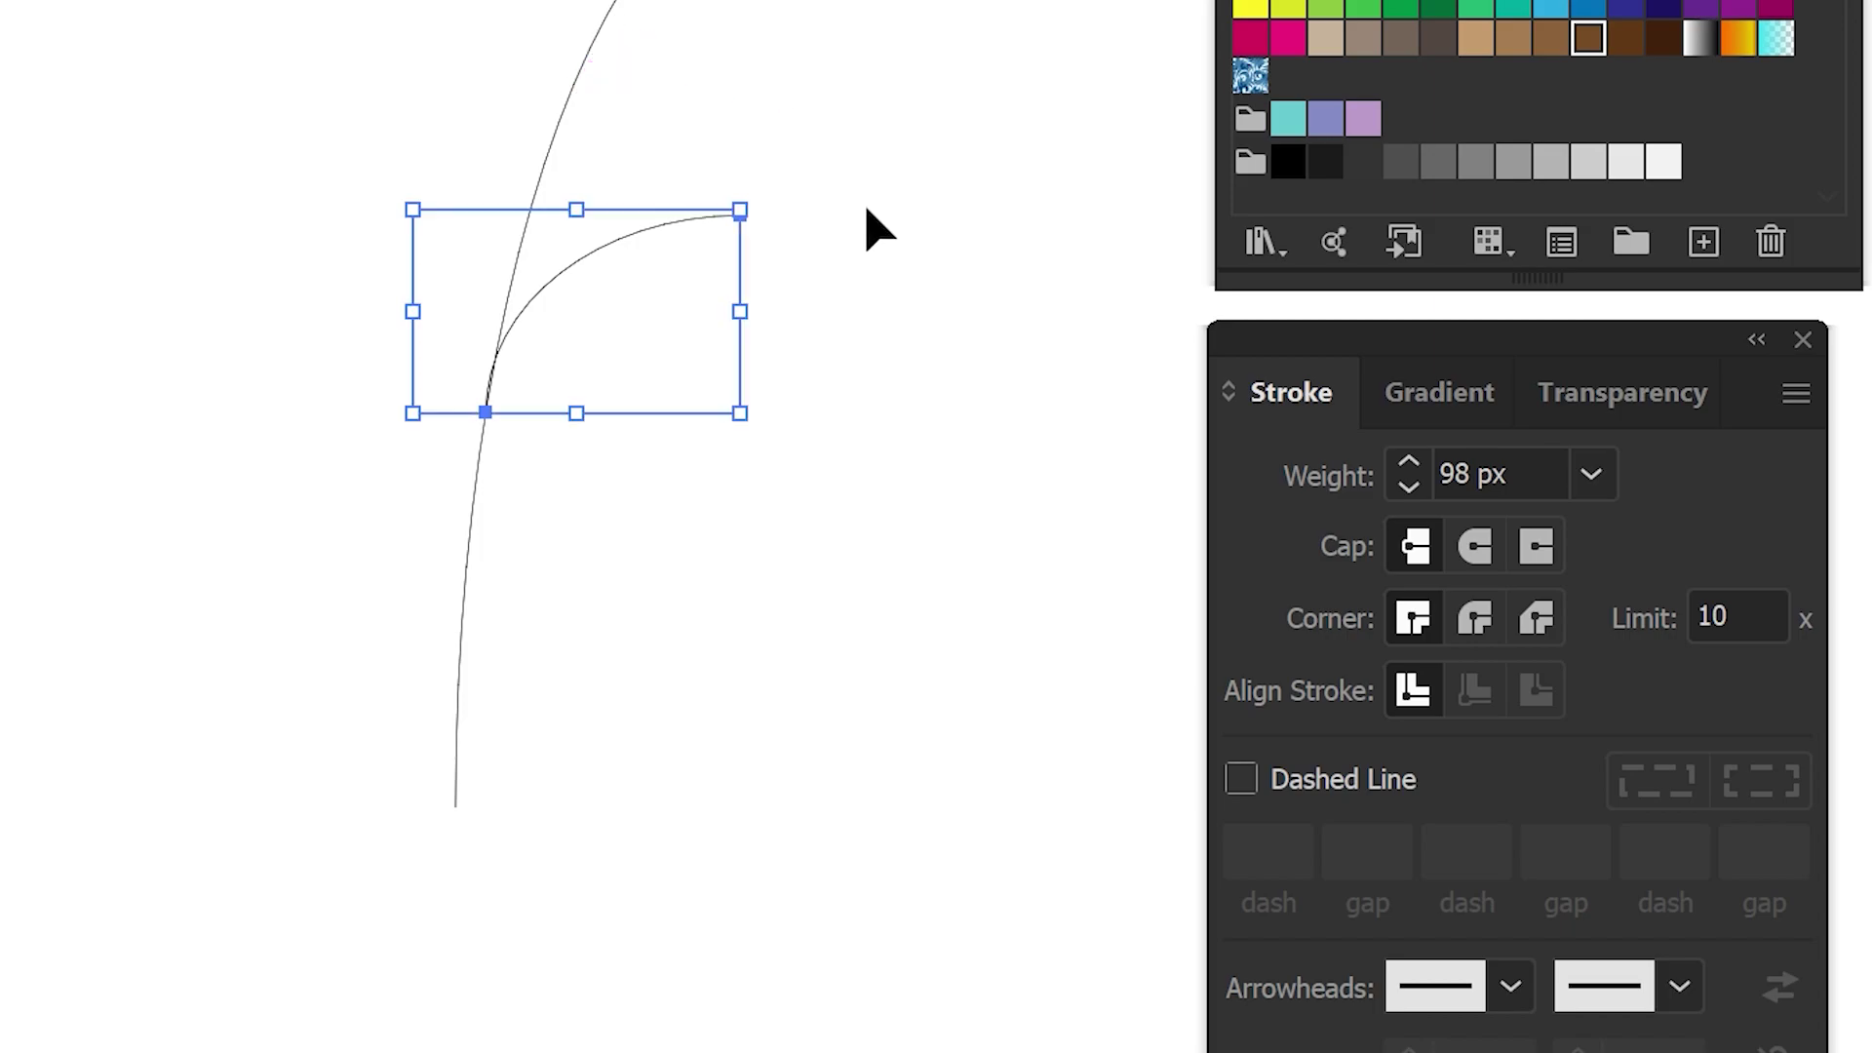
key("ctrl+y")
key("i")
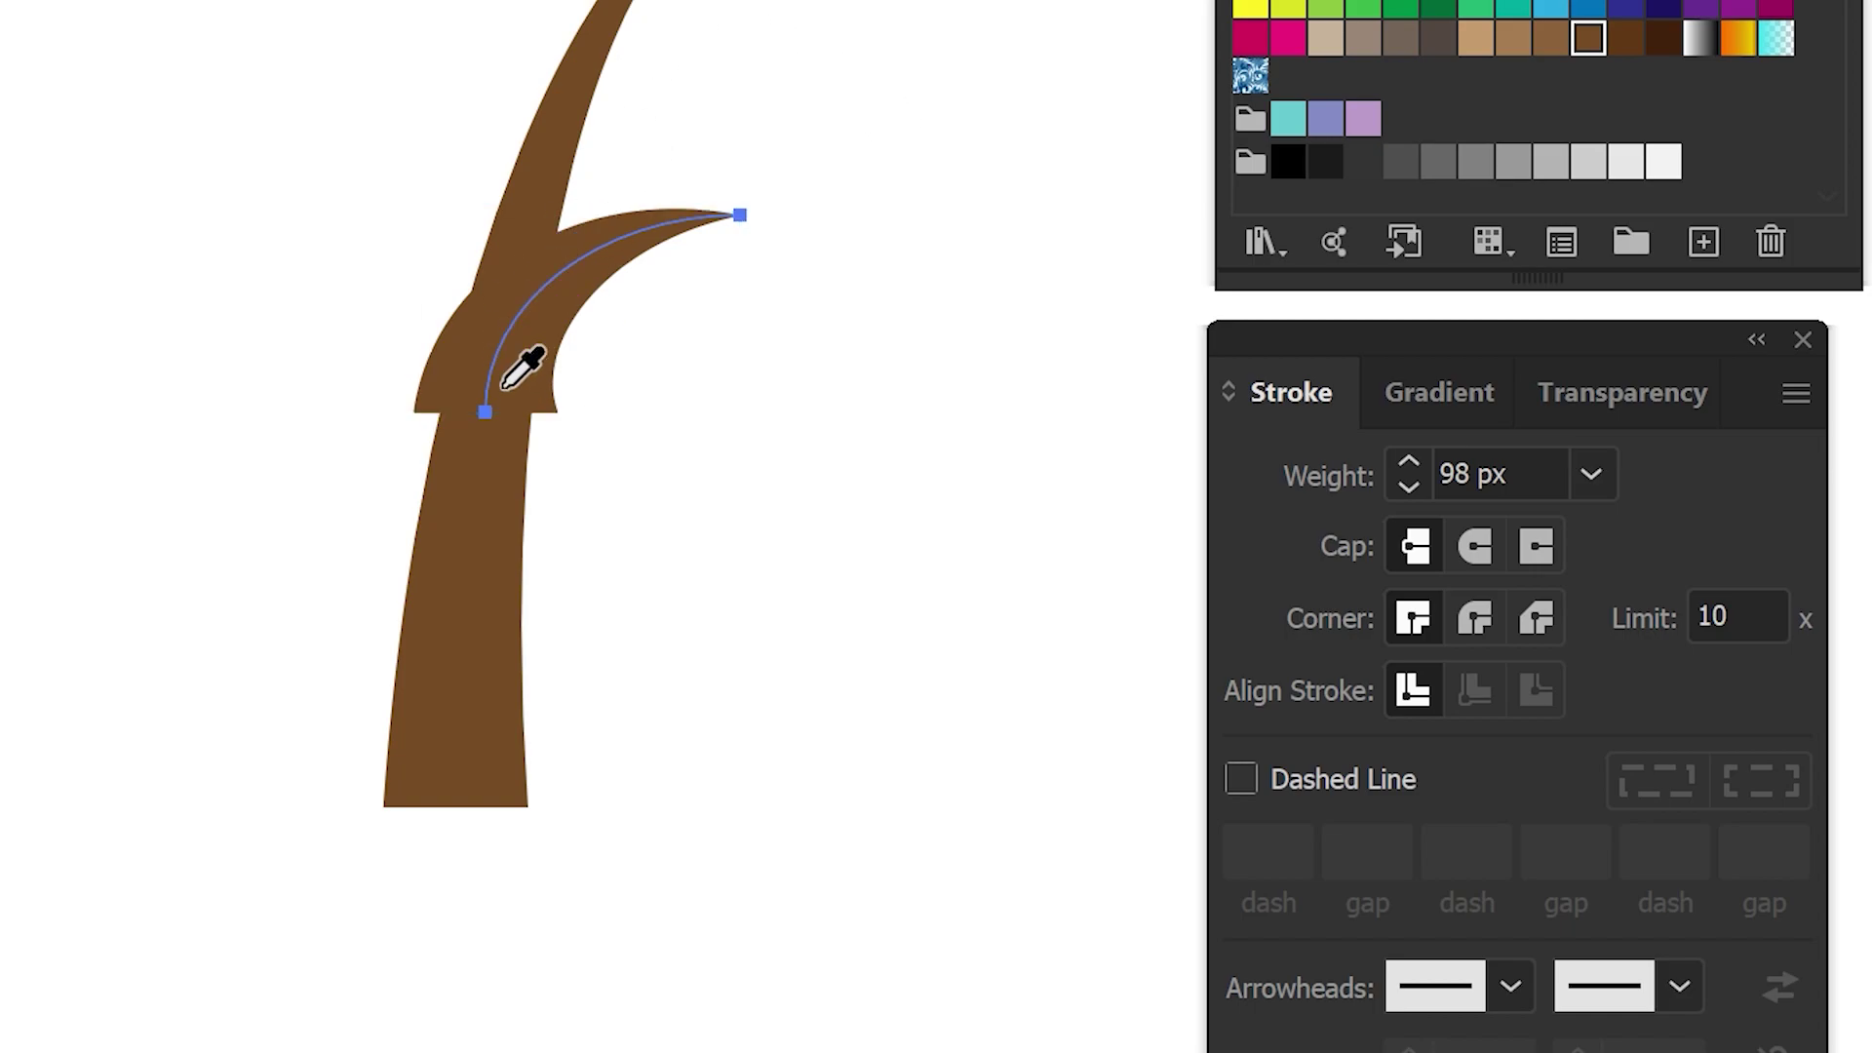
left_click_drag(1320, 341, 1154, 341)
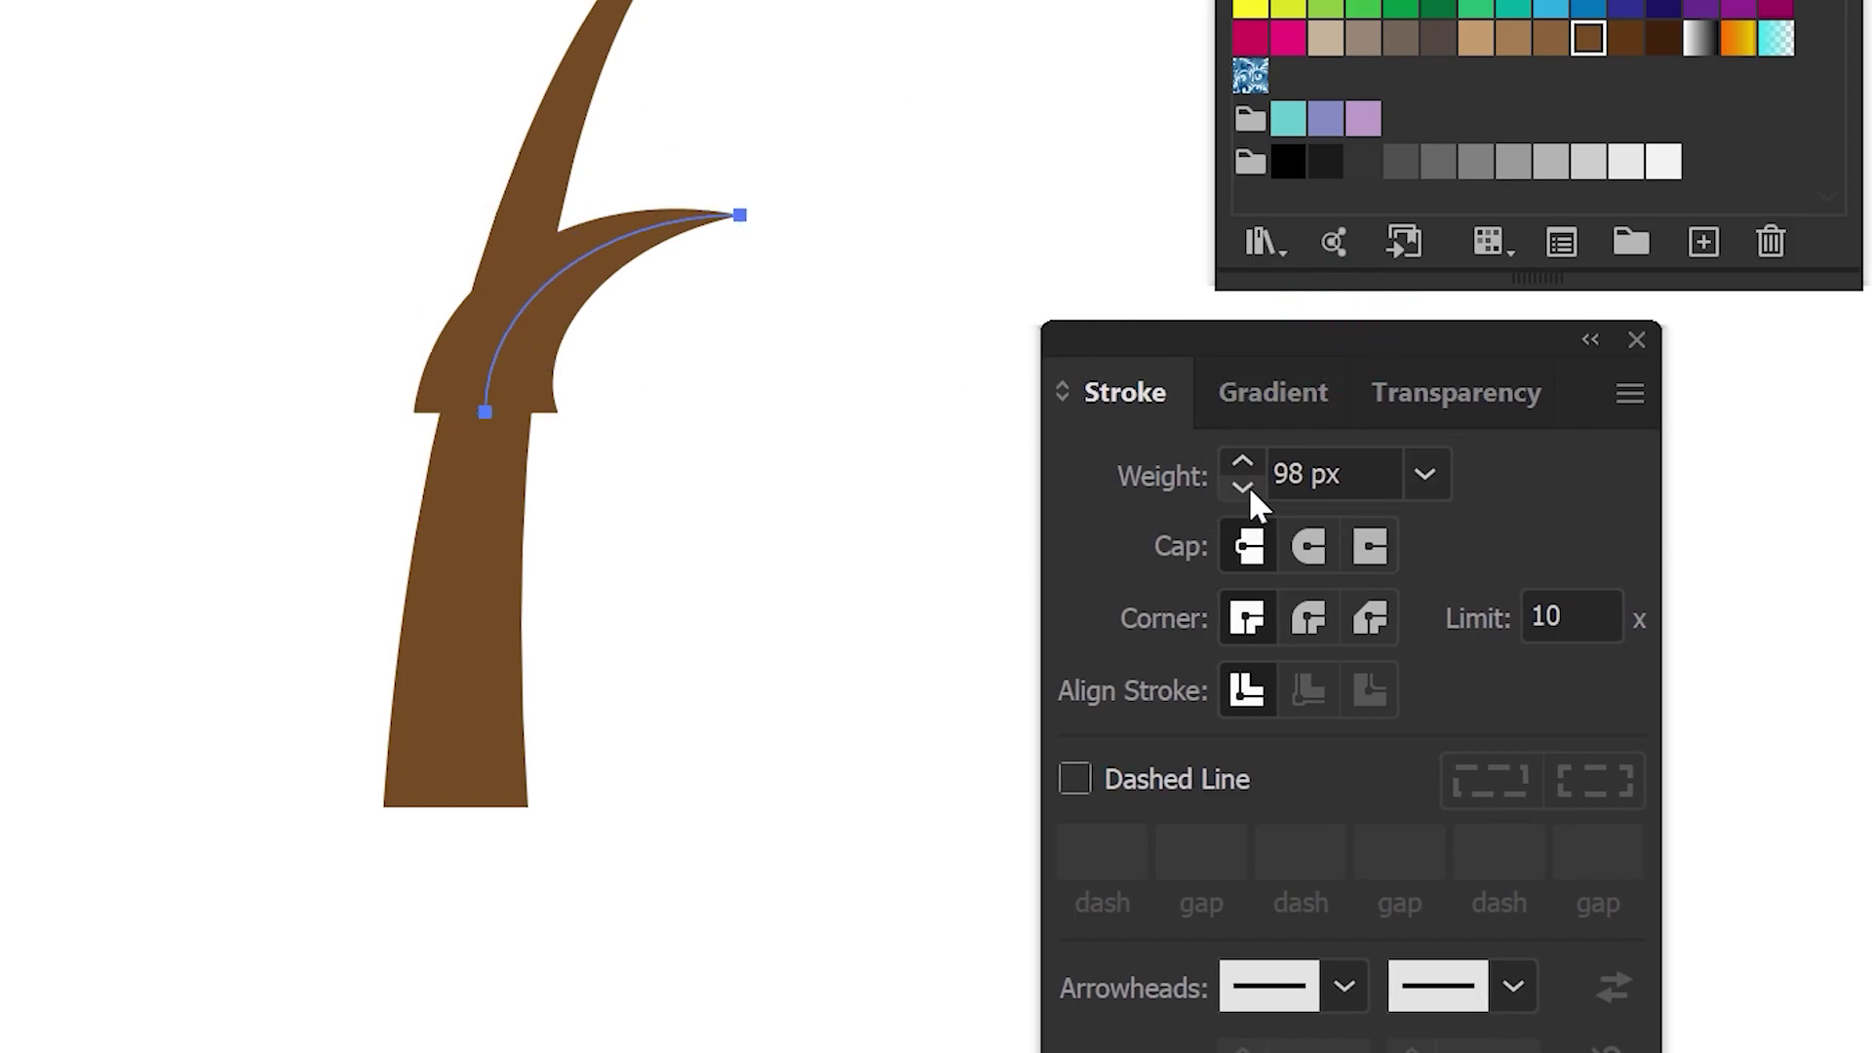
left_click(1243, 486)
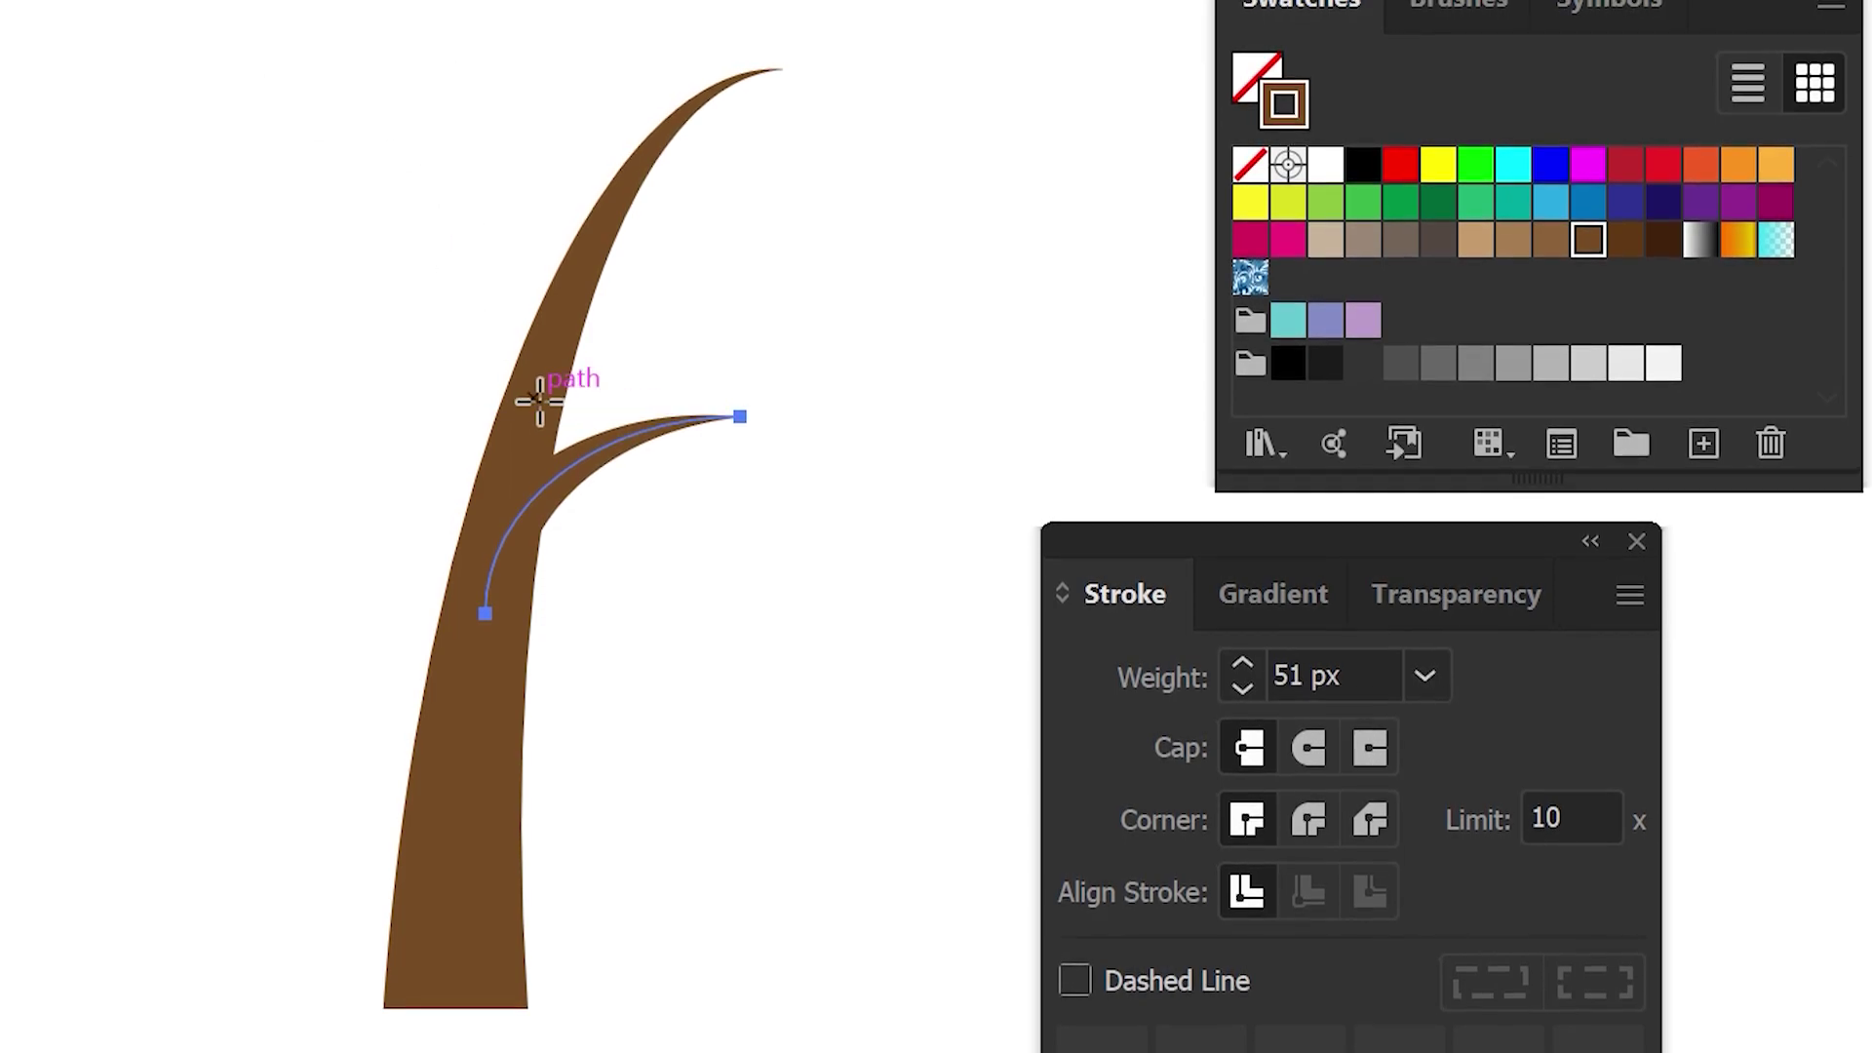
- Draw an upper-left branch arc, eyedropper the trunk's brown stroke, and thin it to 52 px
left_click_drag(535, 395, 396, 237)
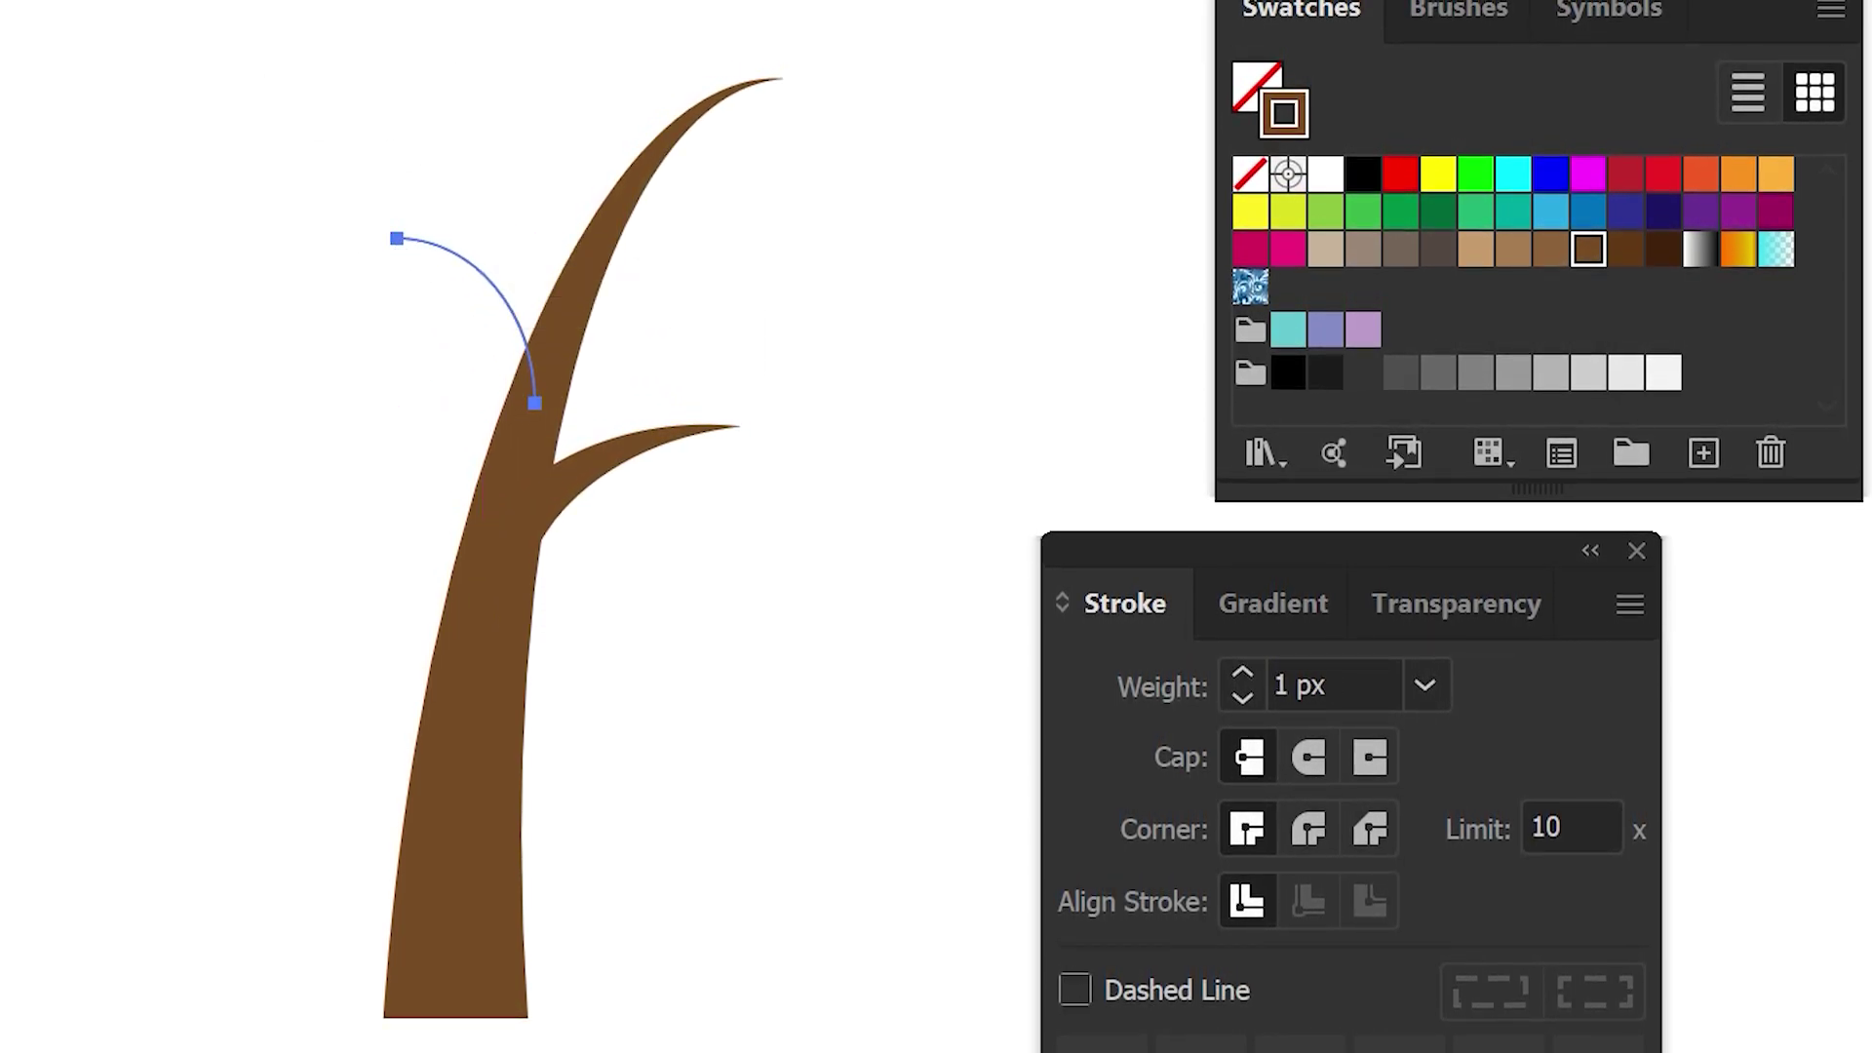
key("i")
left_click(575, 288)
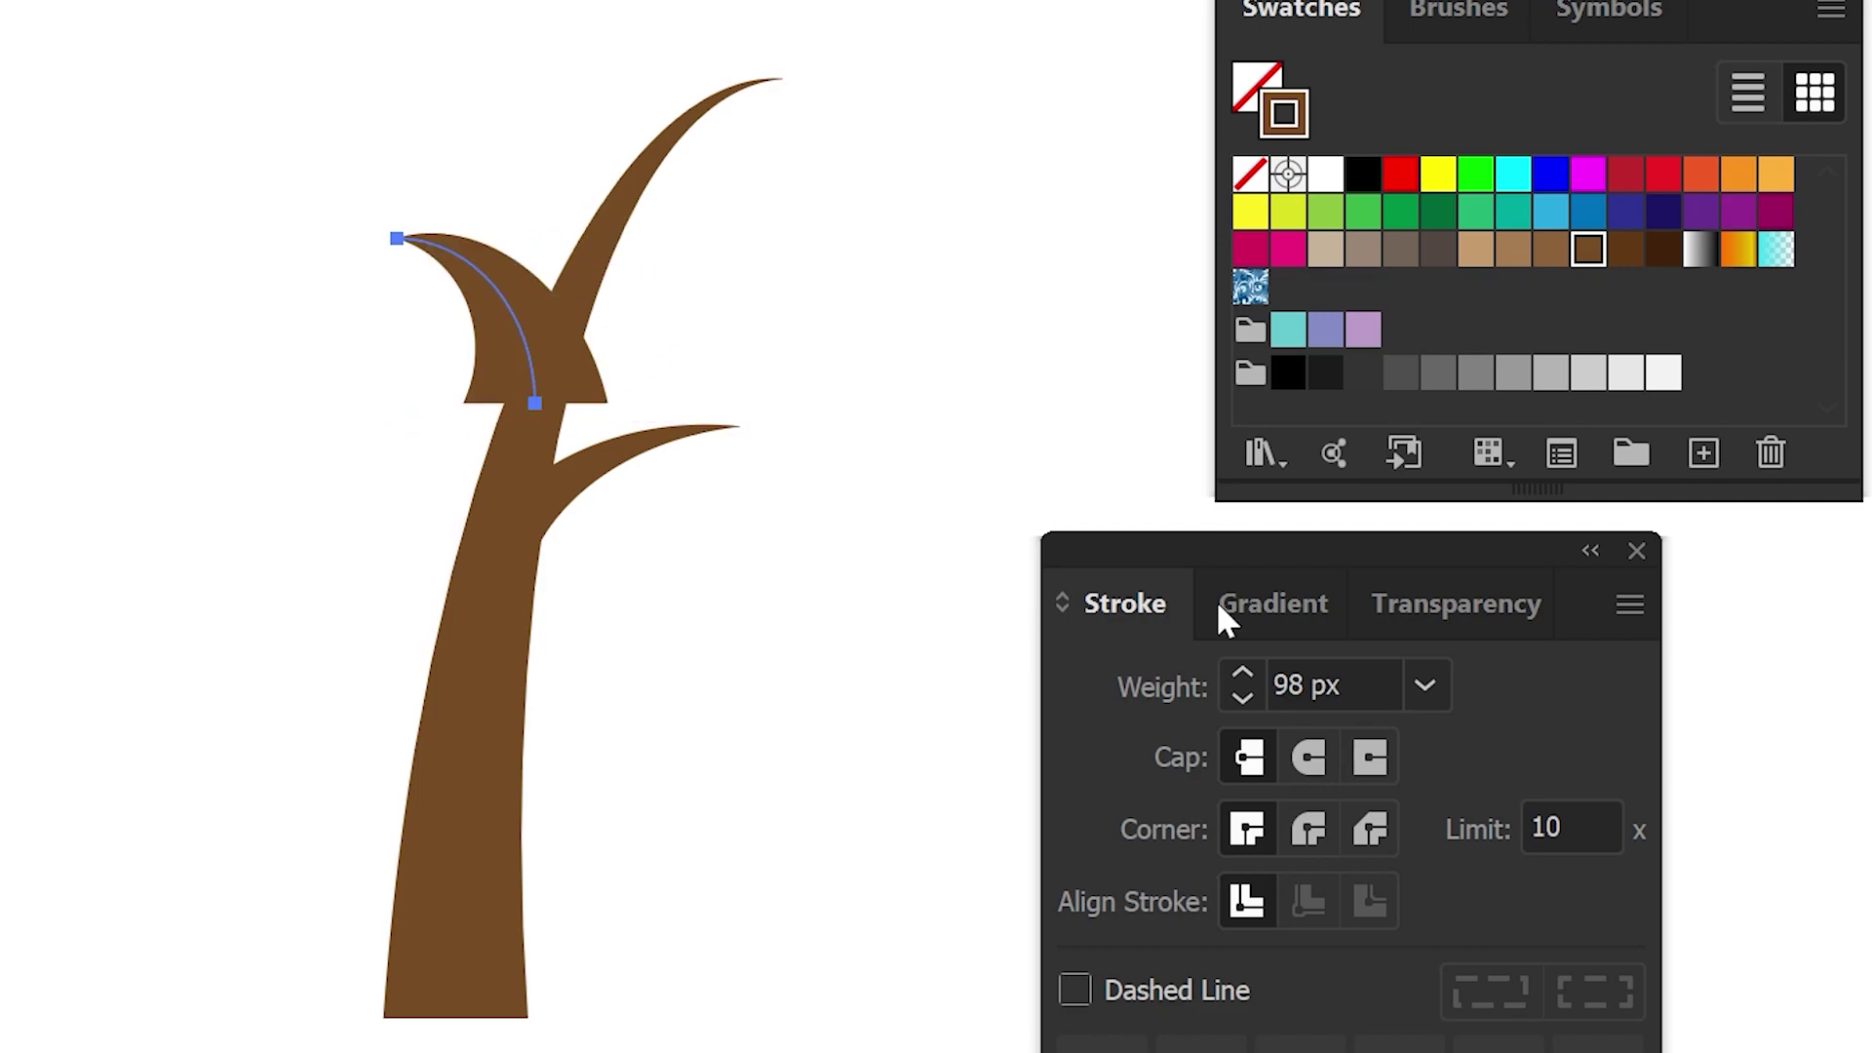
left_click(1242, 698)
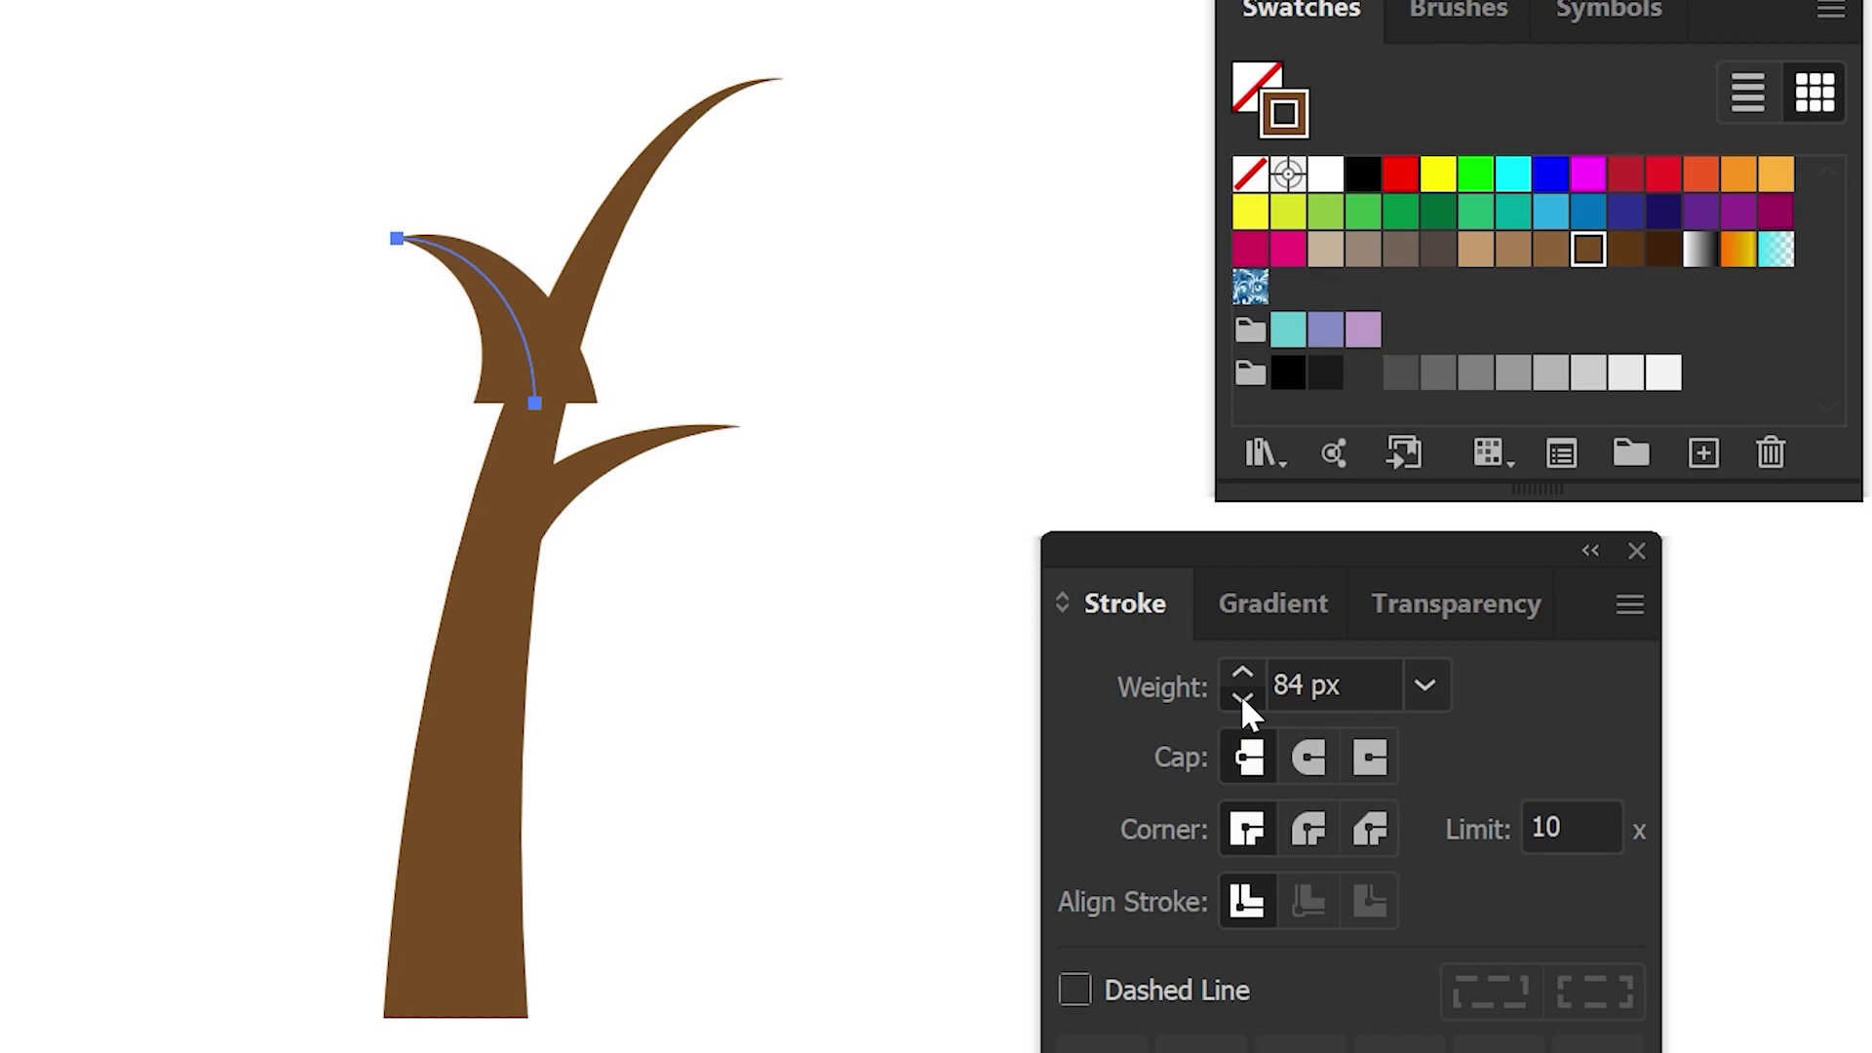
left_click(1241, 696)
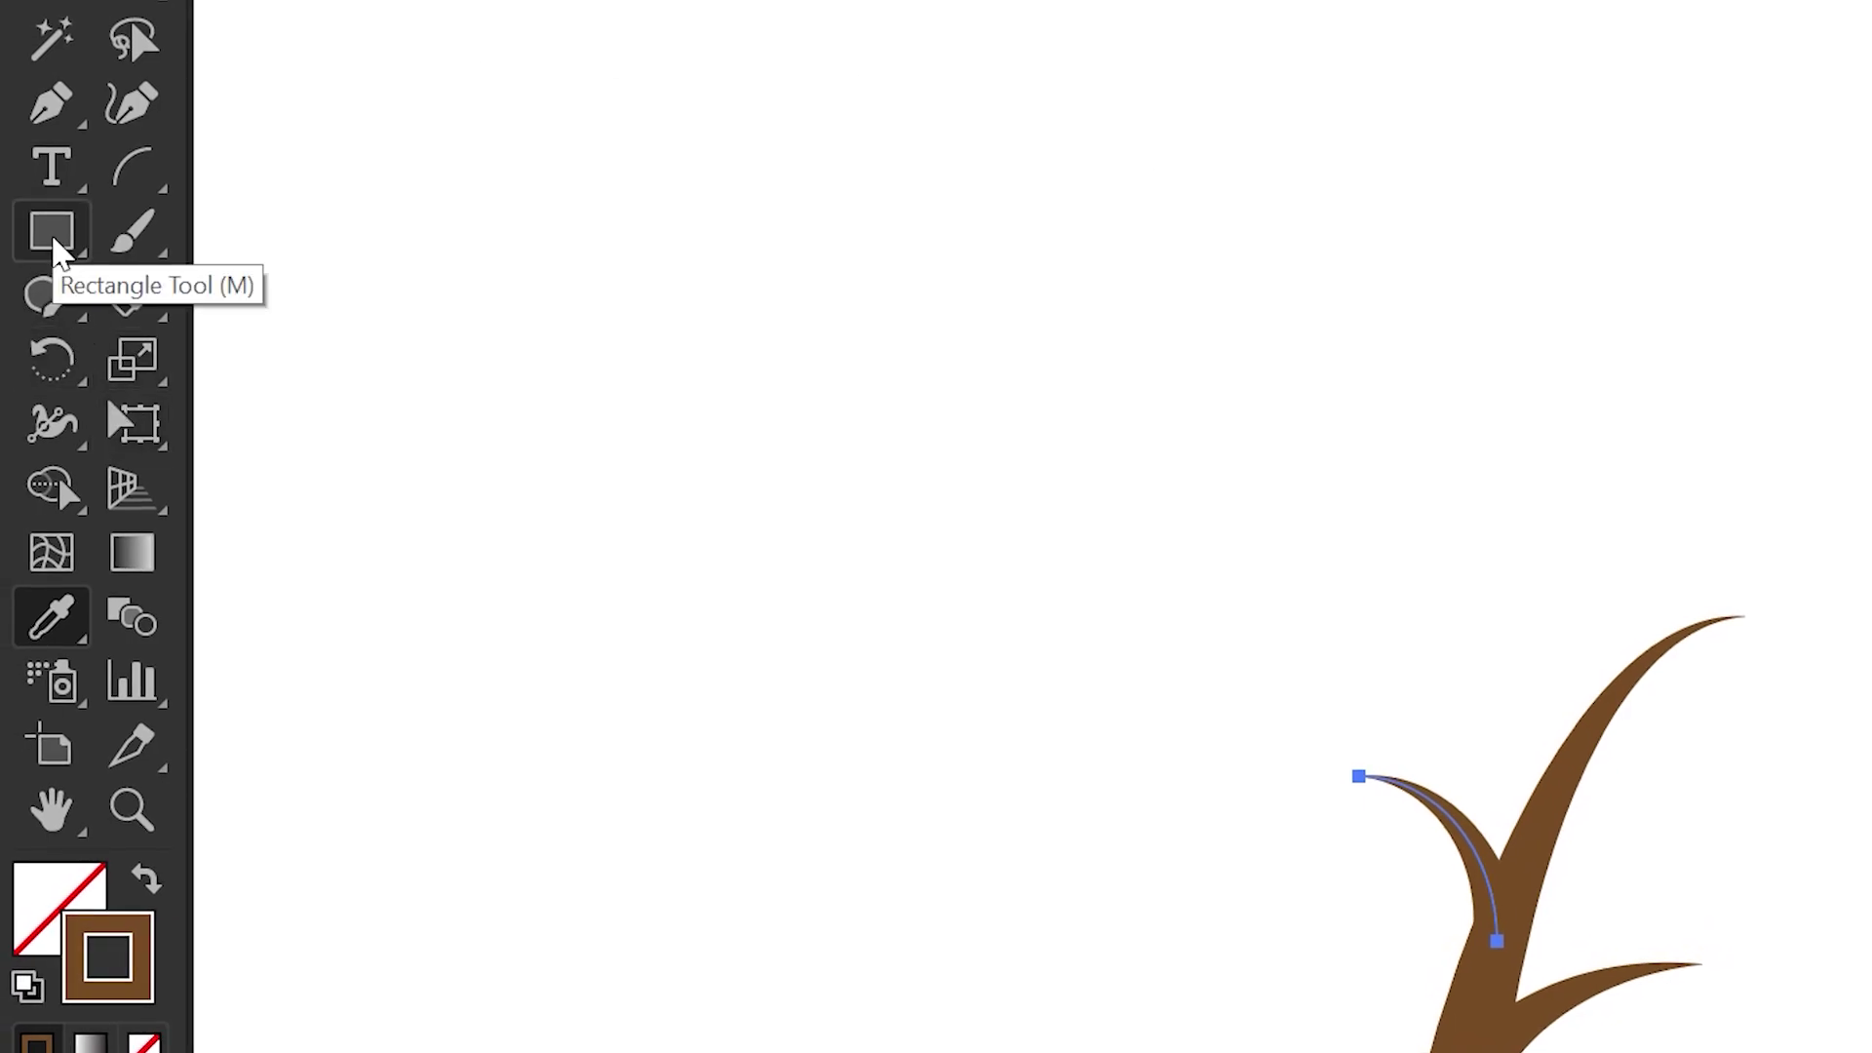
- Draw a large circle with the Ellipse tool above the branches, green fill, no stroke
left_click(55, 242)
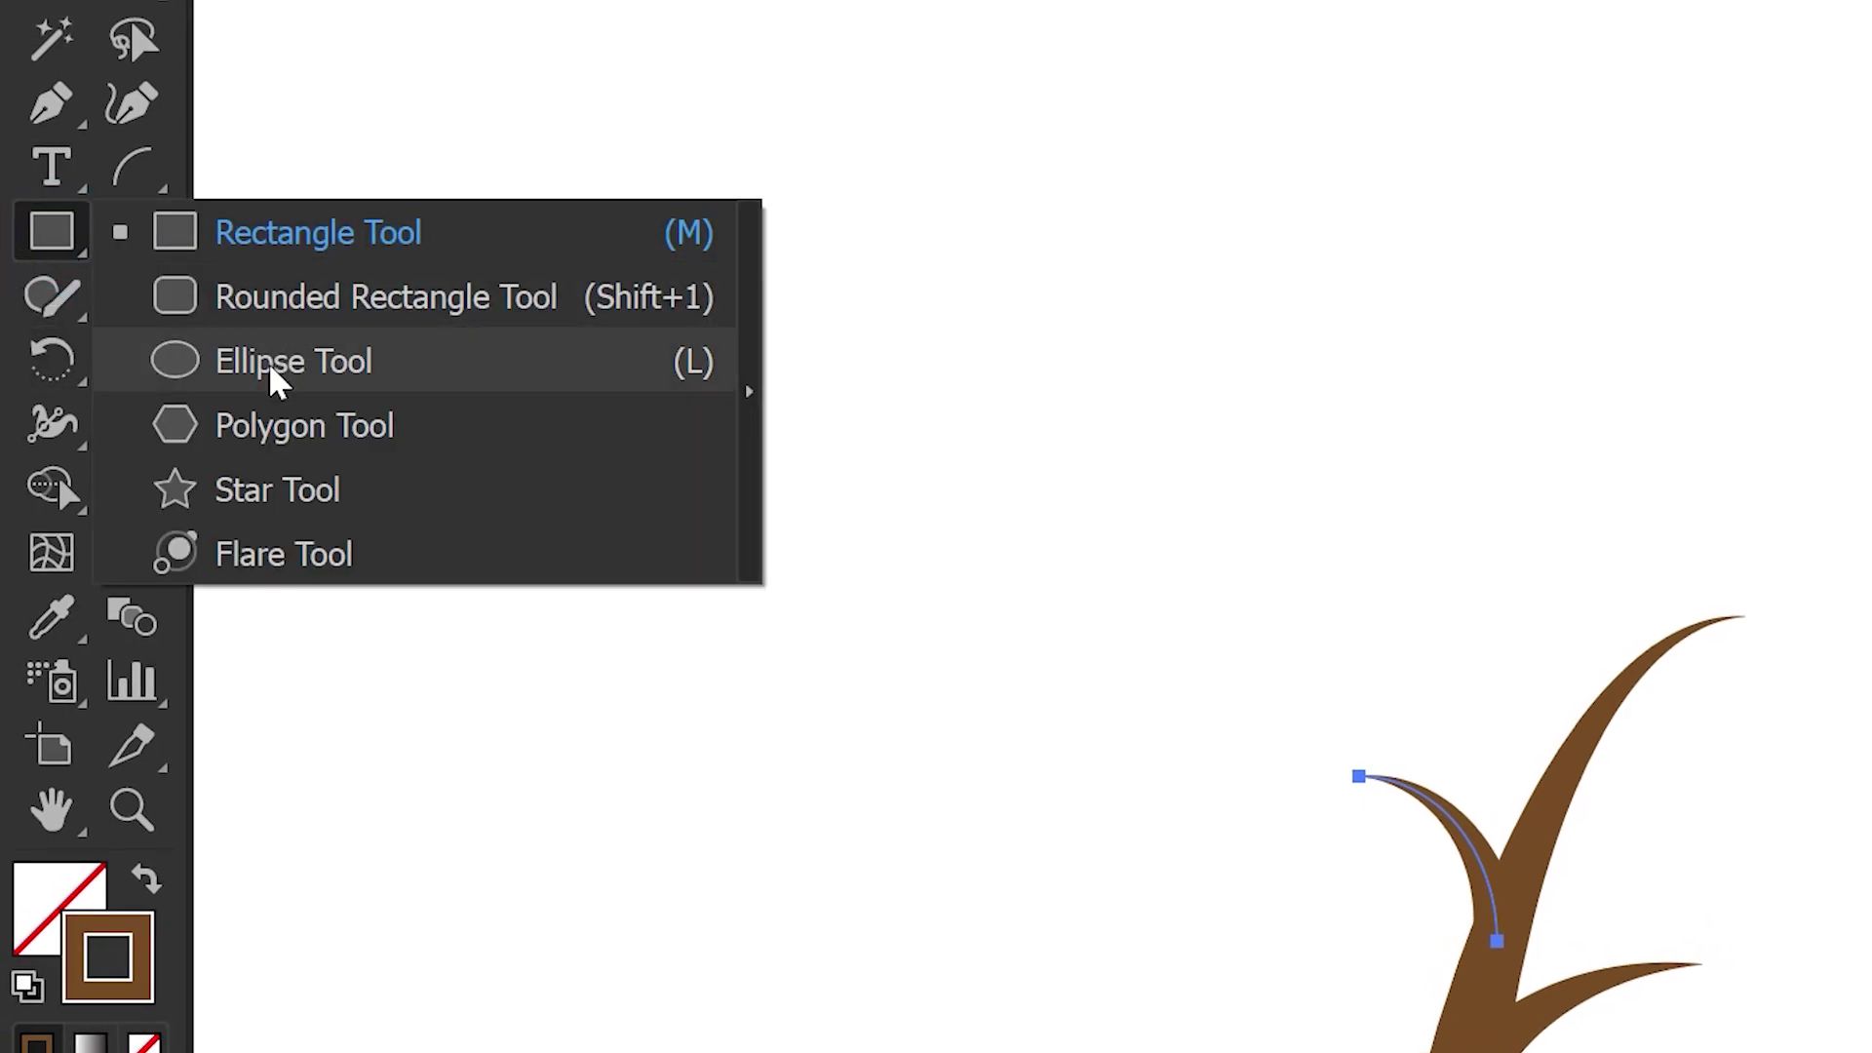
left_click(268, 366)
left_click_drag(1434, 619, 1338, 728)
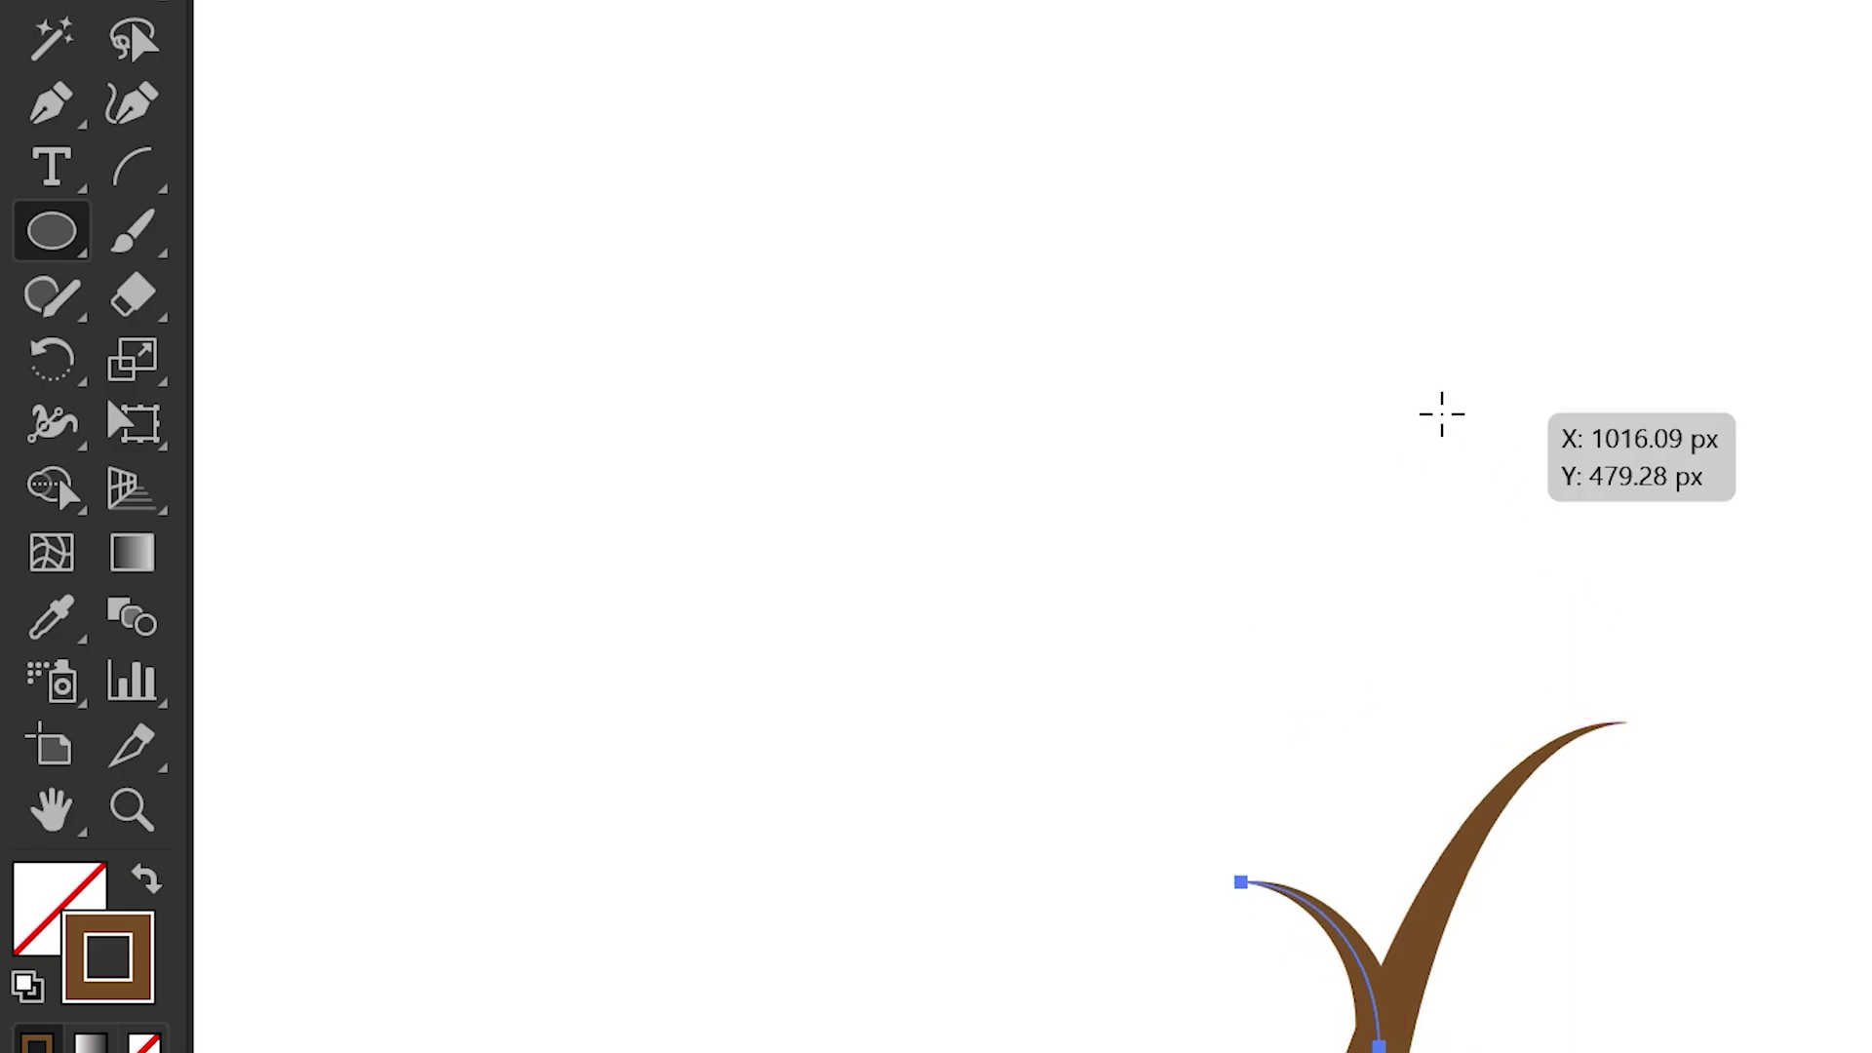
mouse_move(1440, 412)
left_mouse_down()
mouse_move(808, 636)
mouse_move(765, 627)
mouse_move(870, 748)
left_mouse_up()
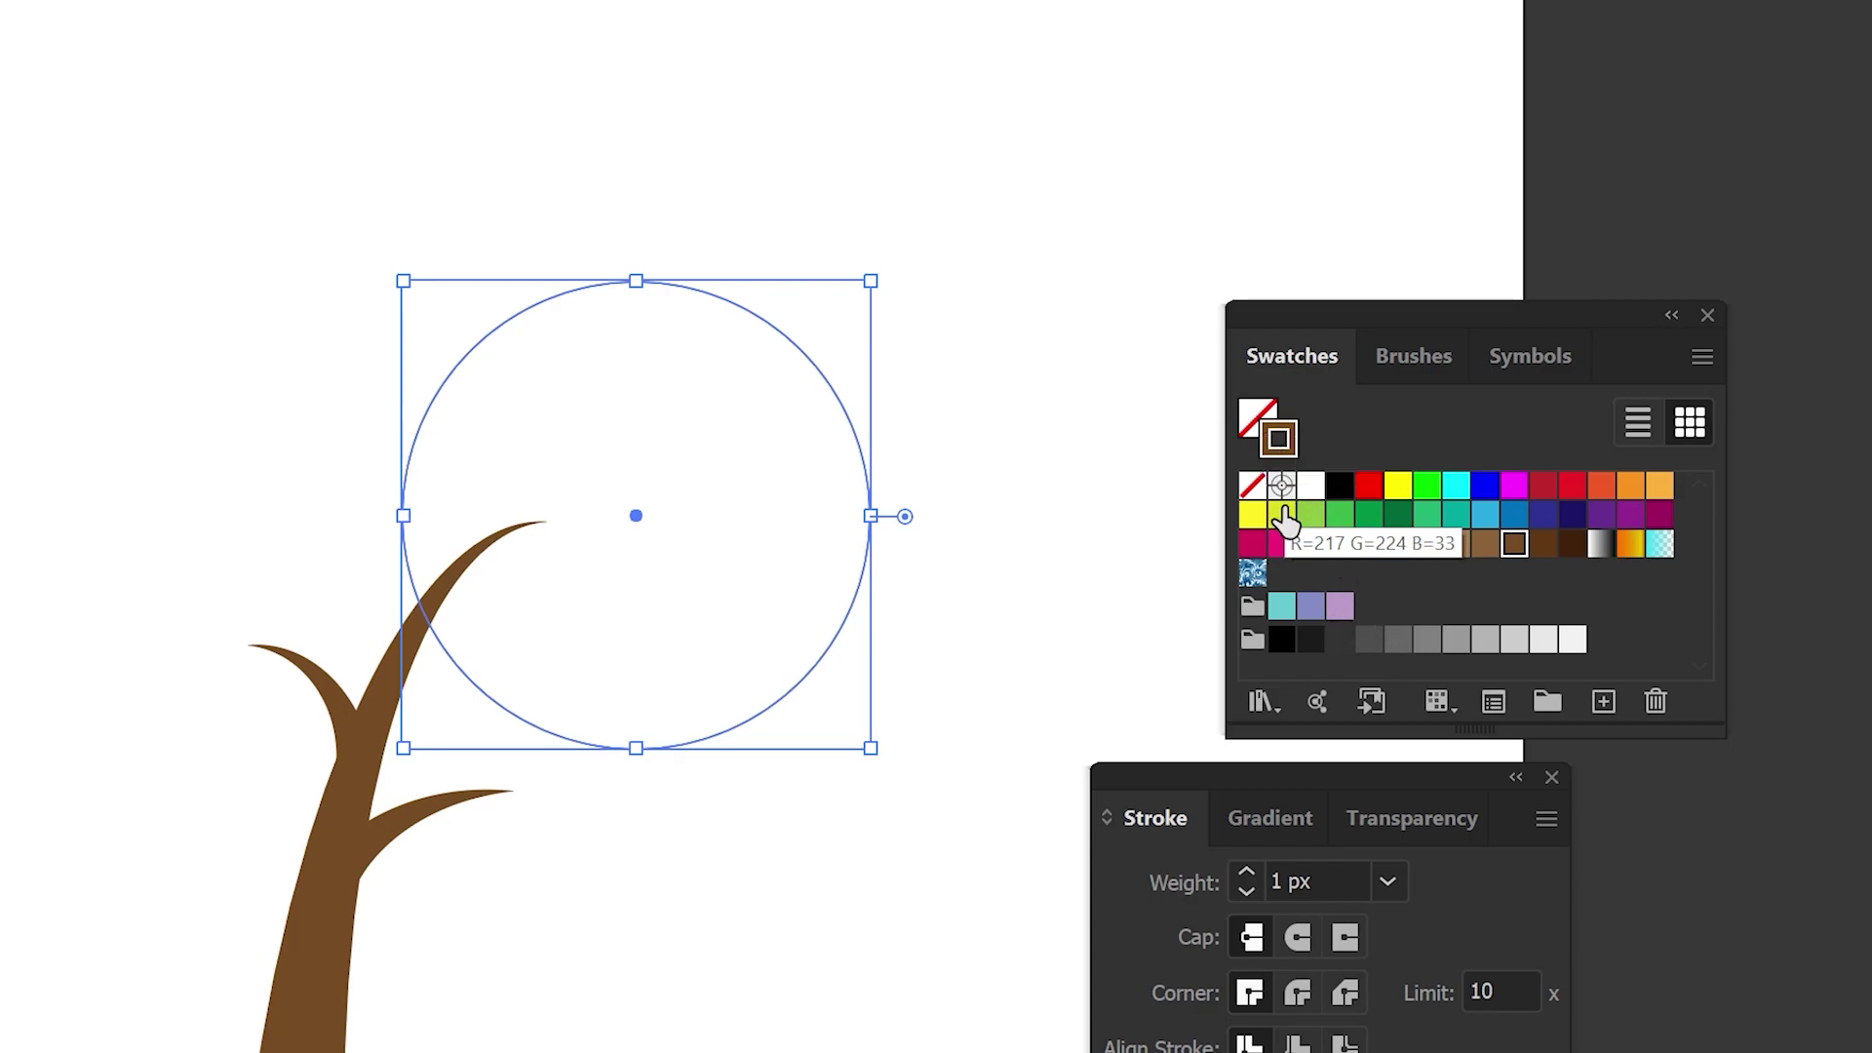
left_click(1254, 488)
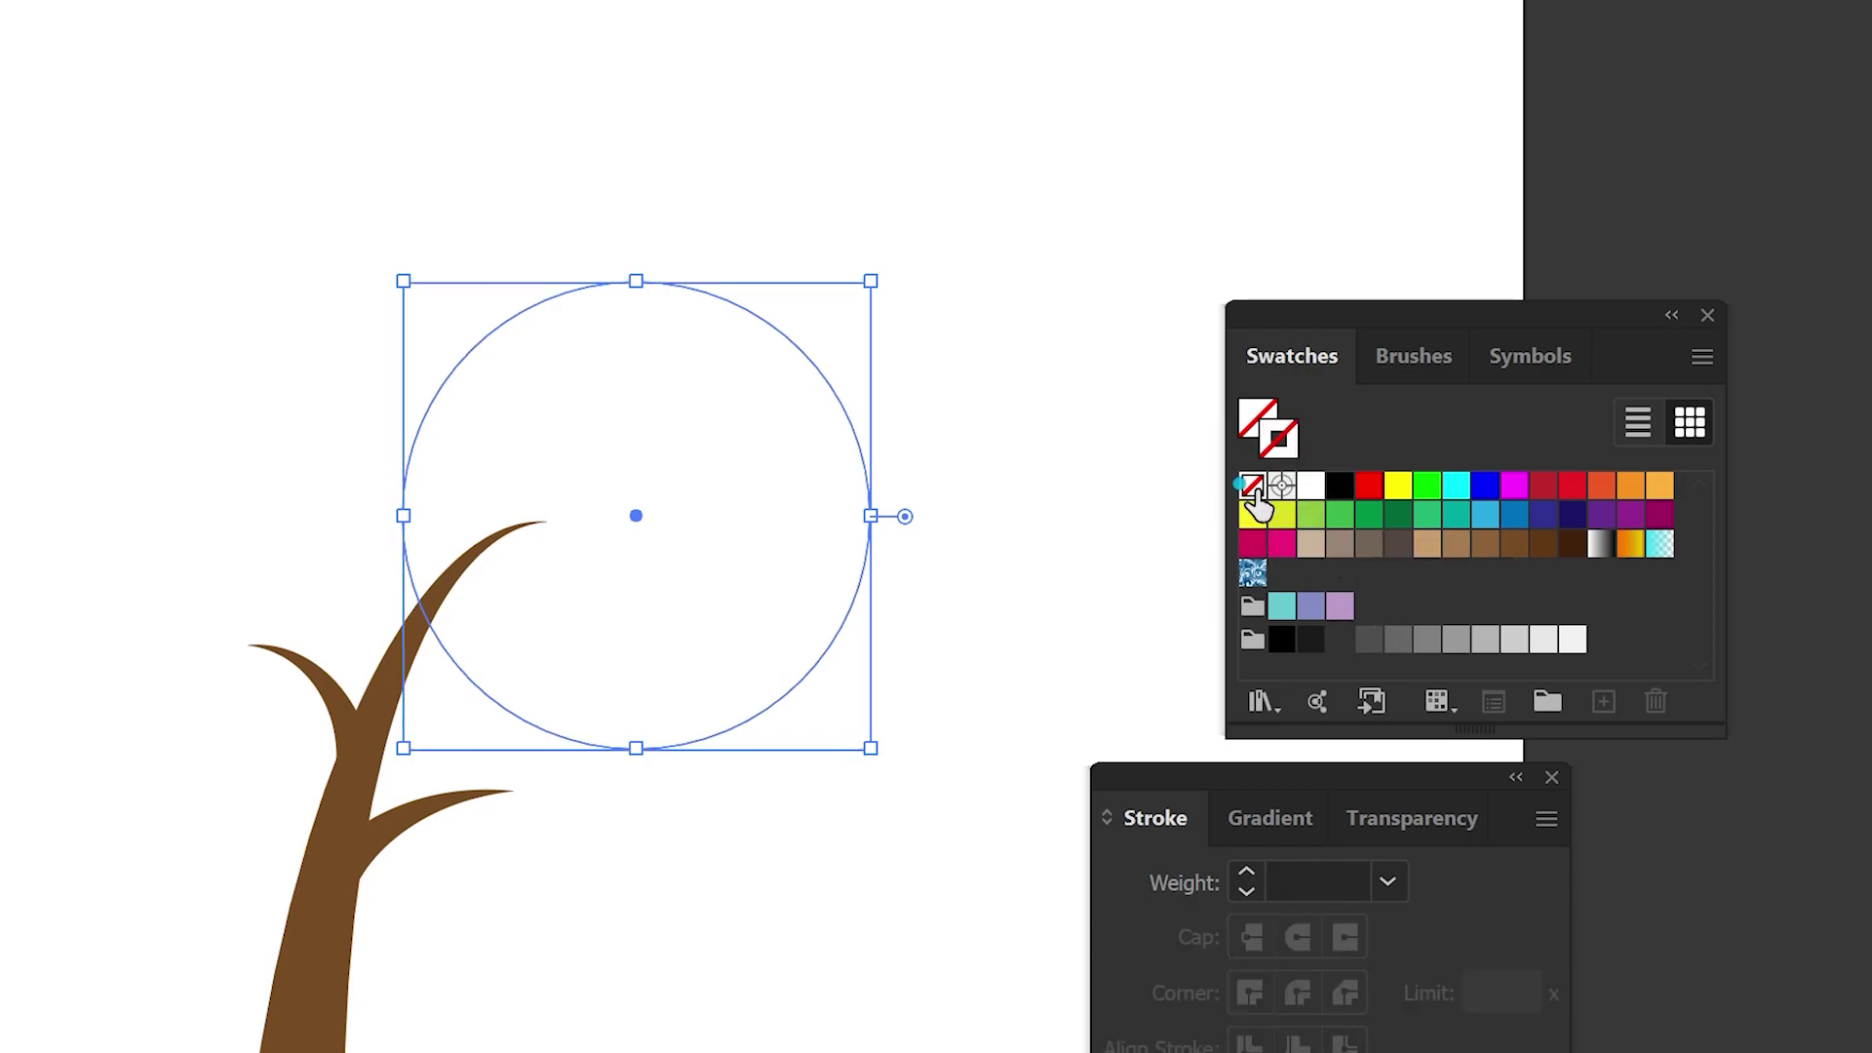
left_click(1255, 414)
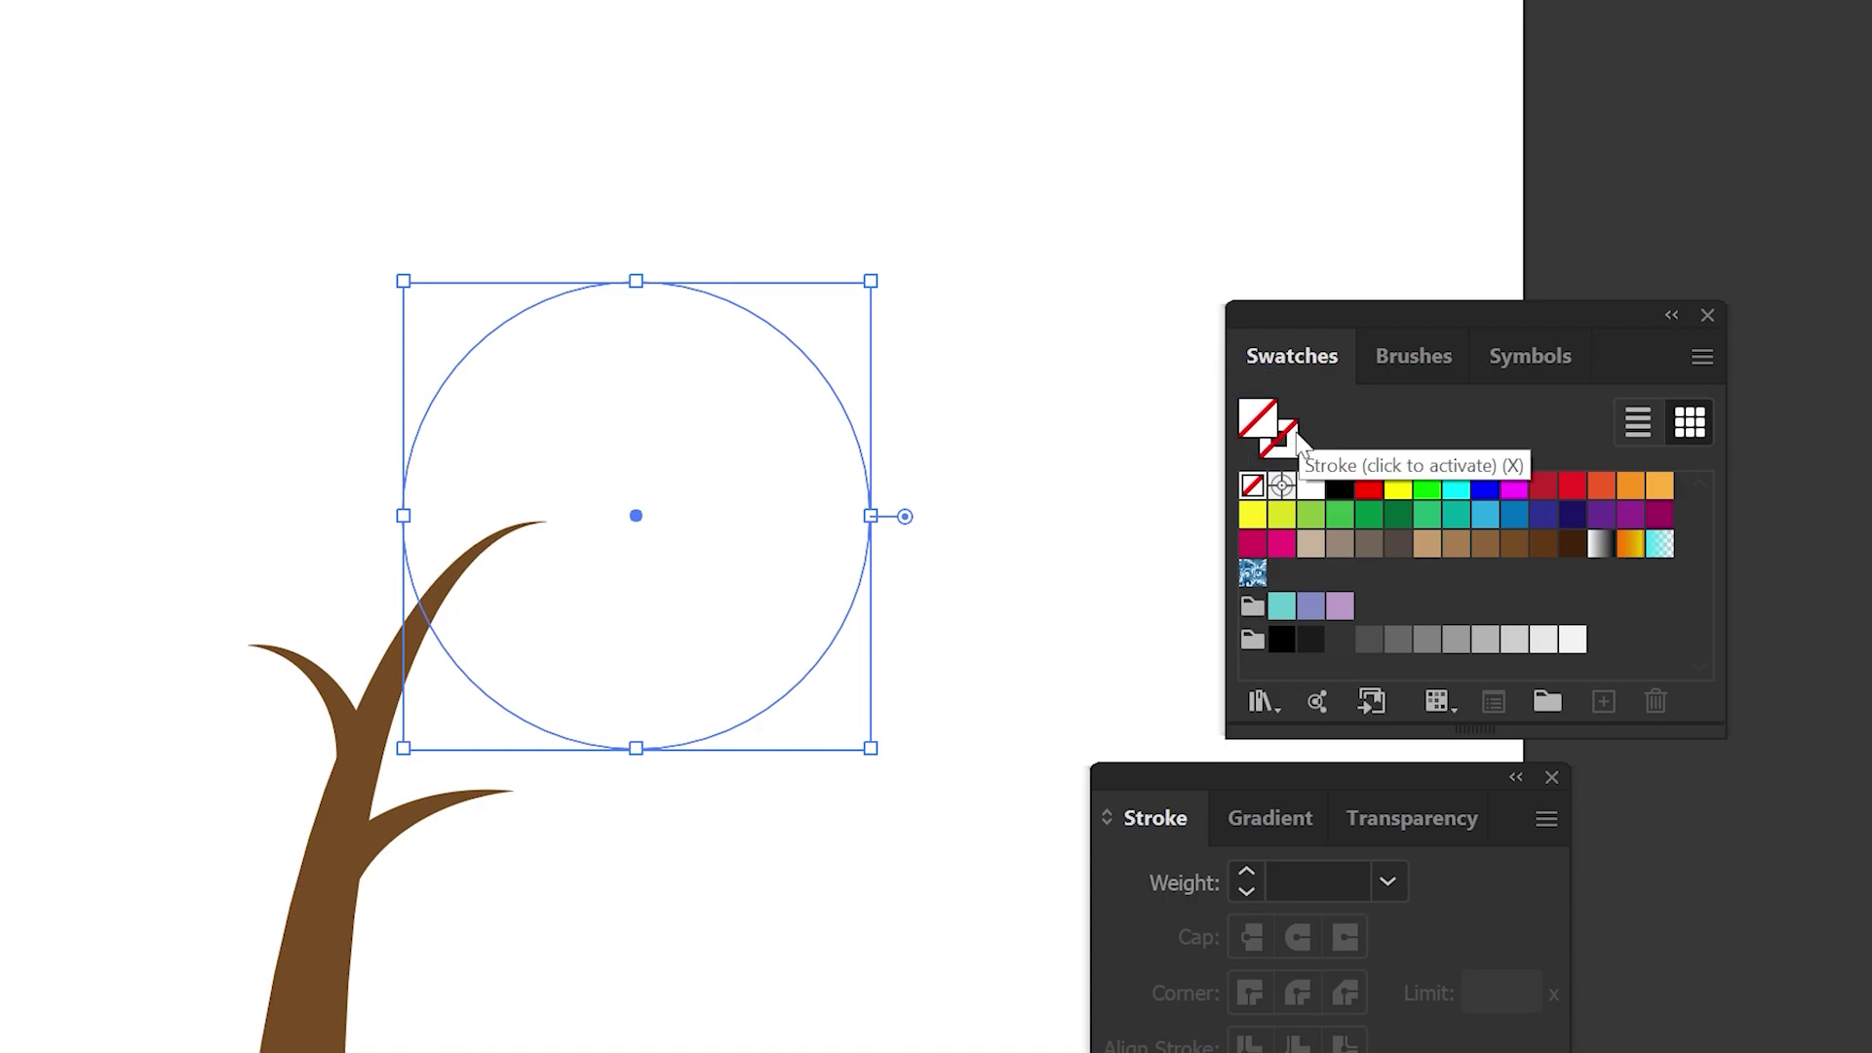
left_click(1370, 517)
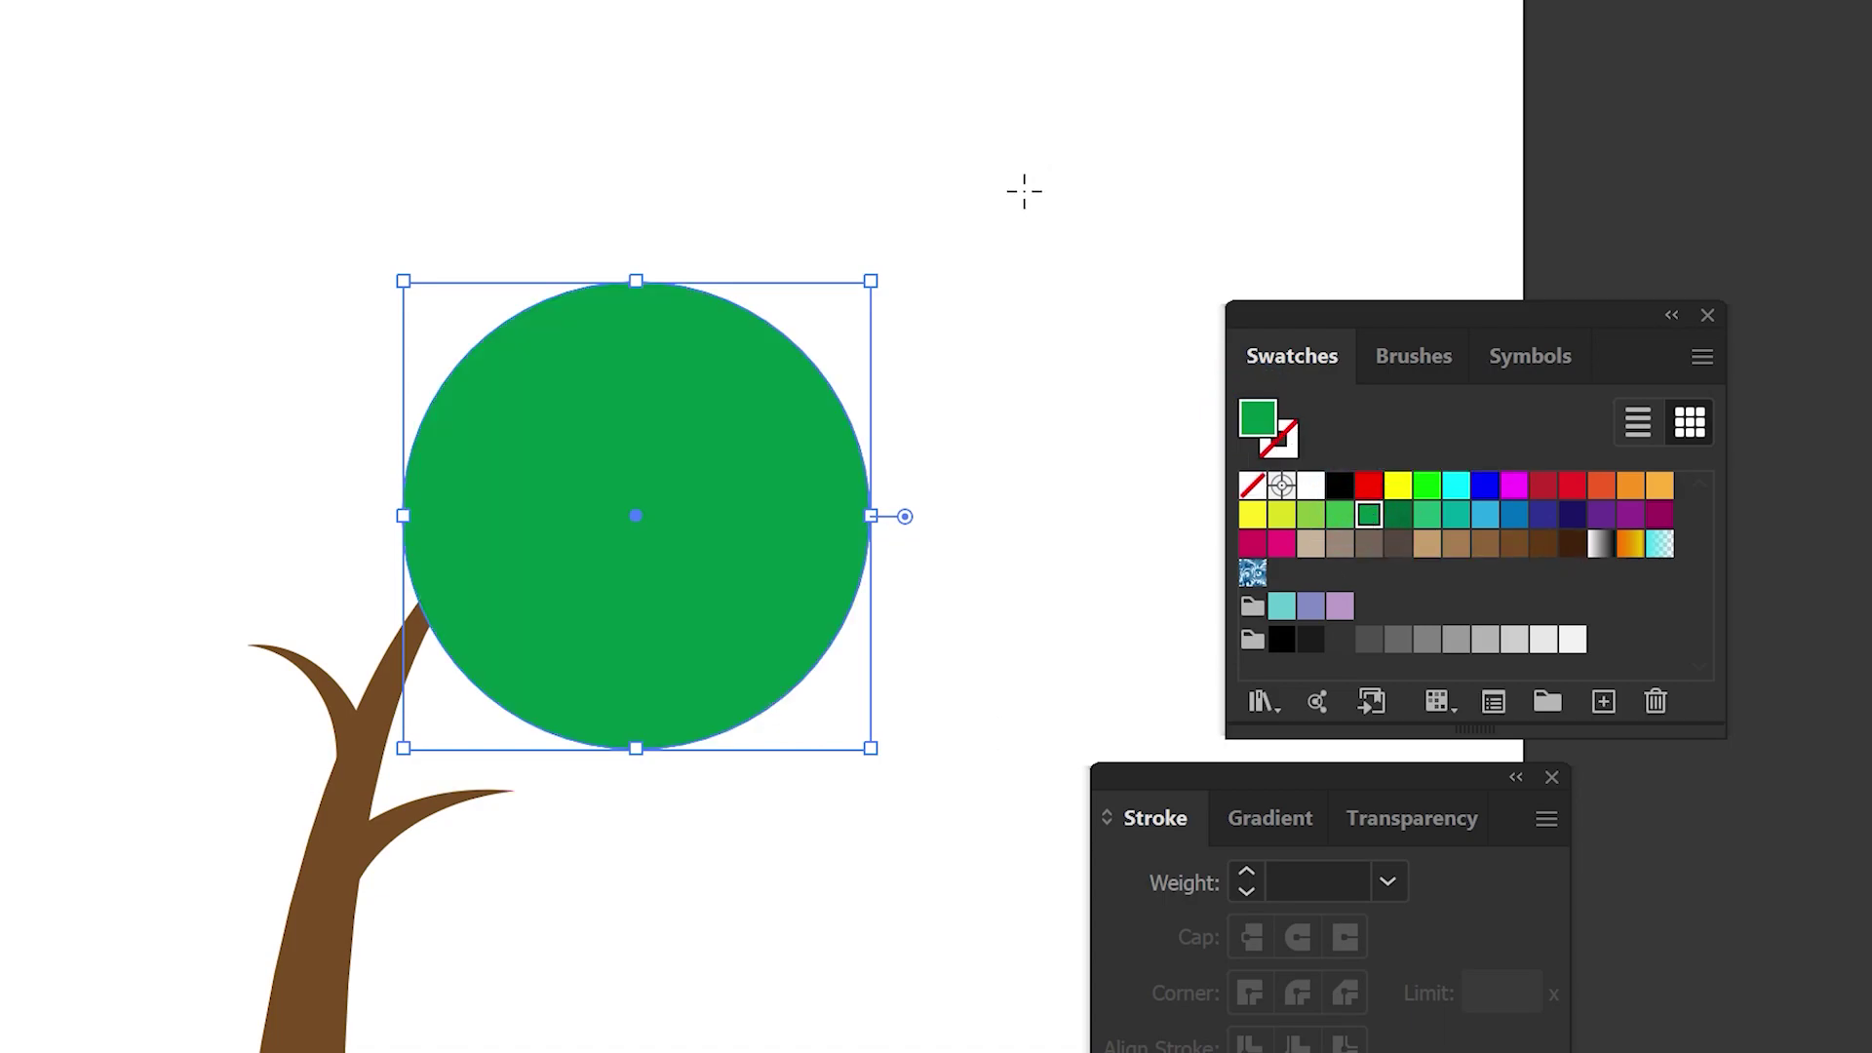
- Move the circle onto the trunk and add a slightly larger, lighter-green copy up-left
left_click_drag(773, 519, 726, 544)
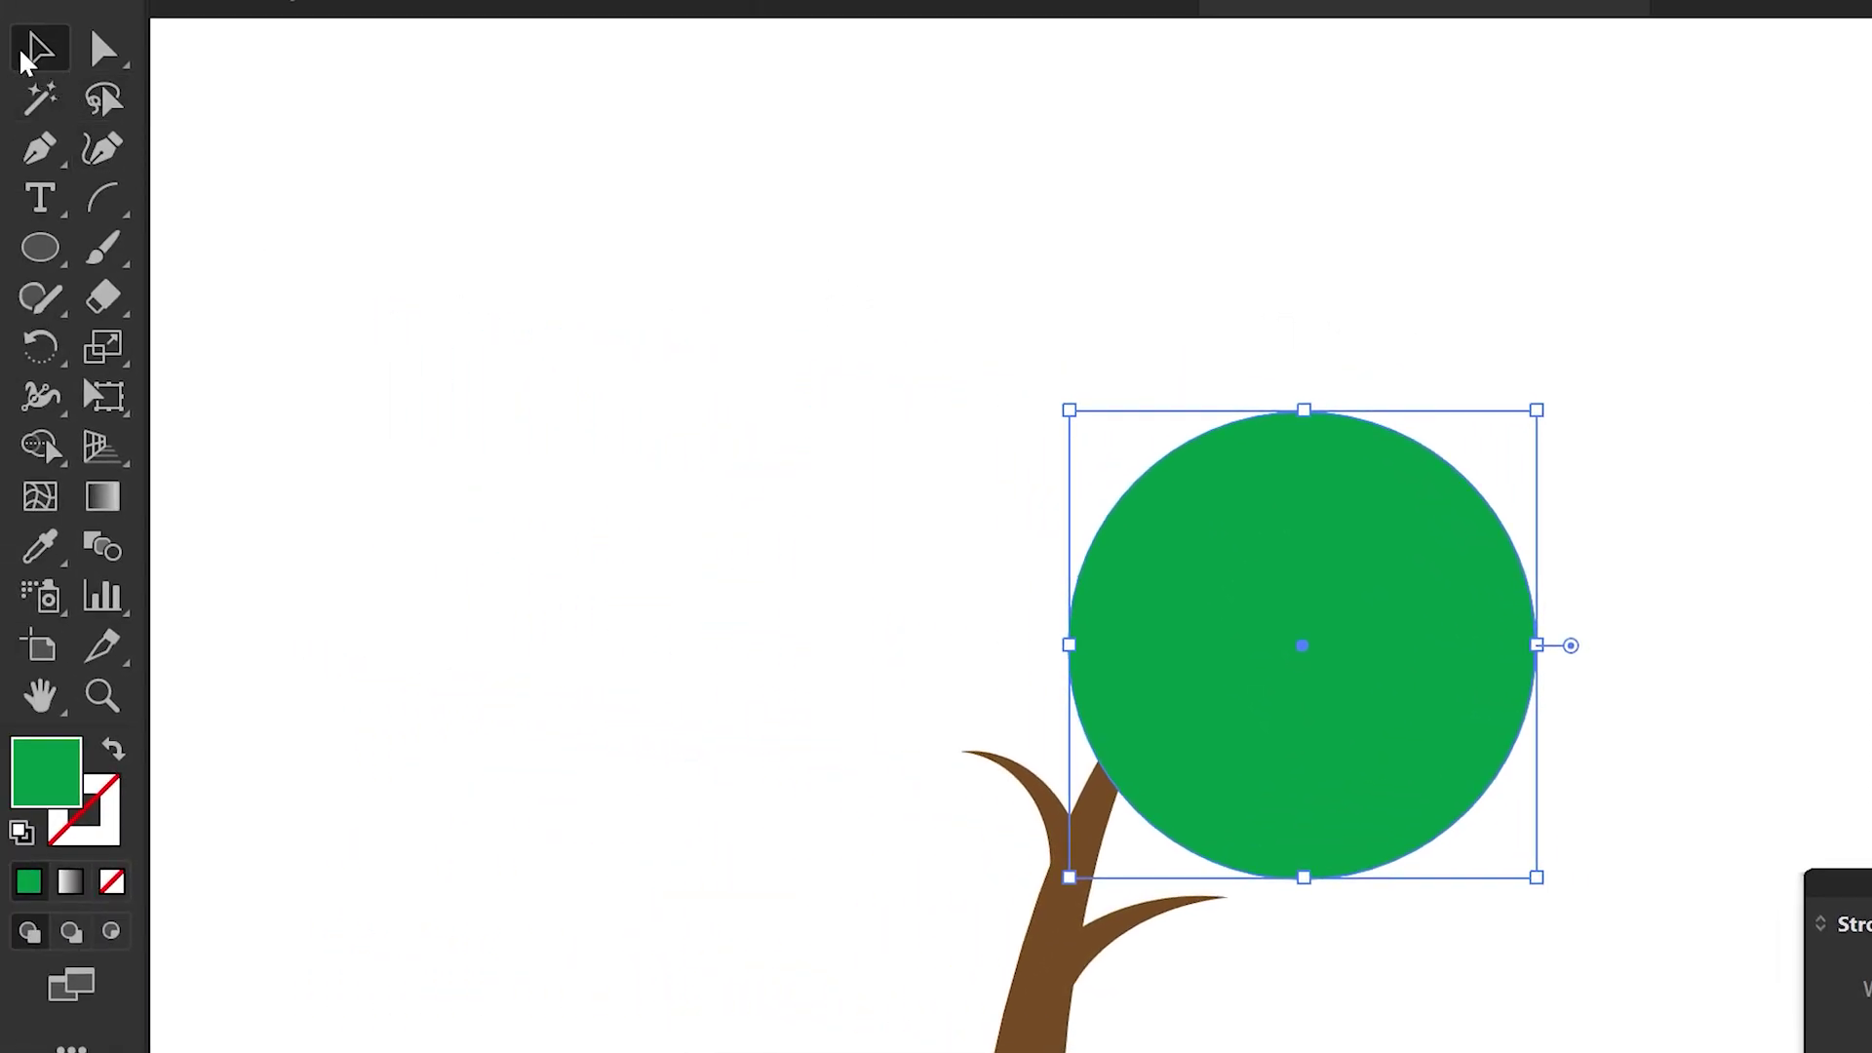
mouse_move(1426, 717)
left_mouse_down()
mouse_move(1370, 590)
mouse_move(1345, 627)
left_mouse_up()
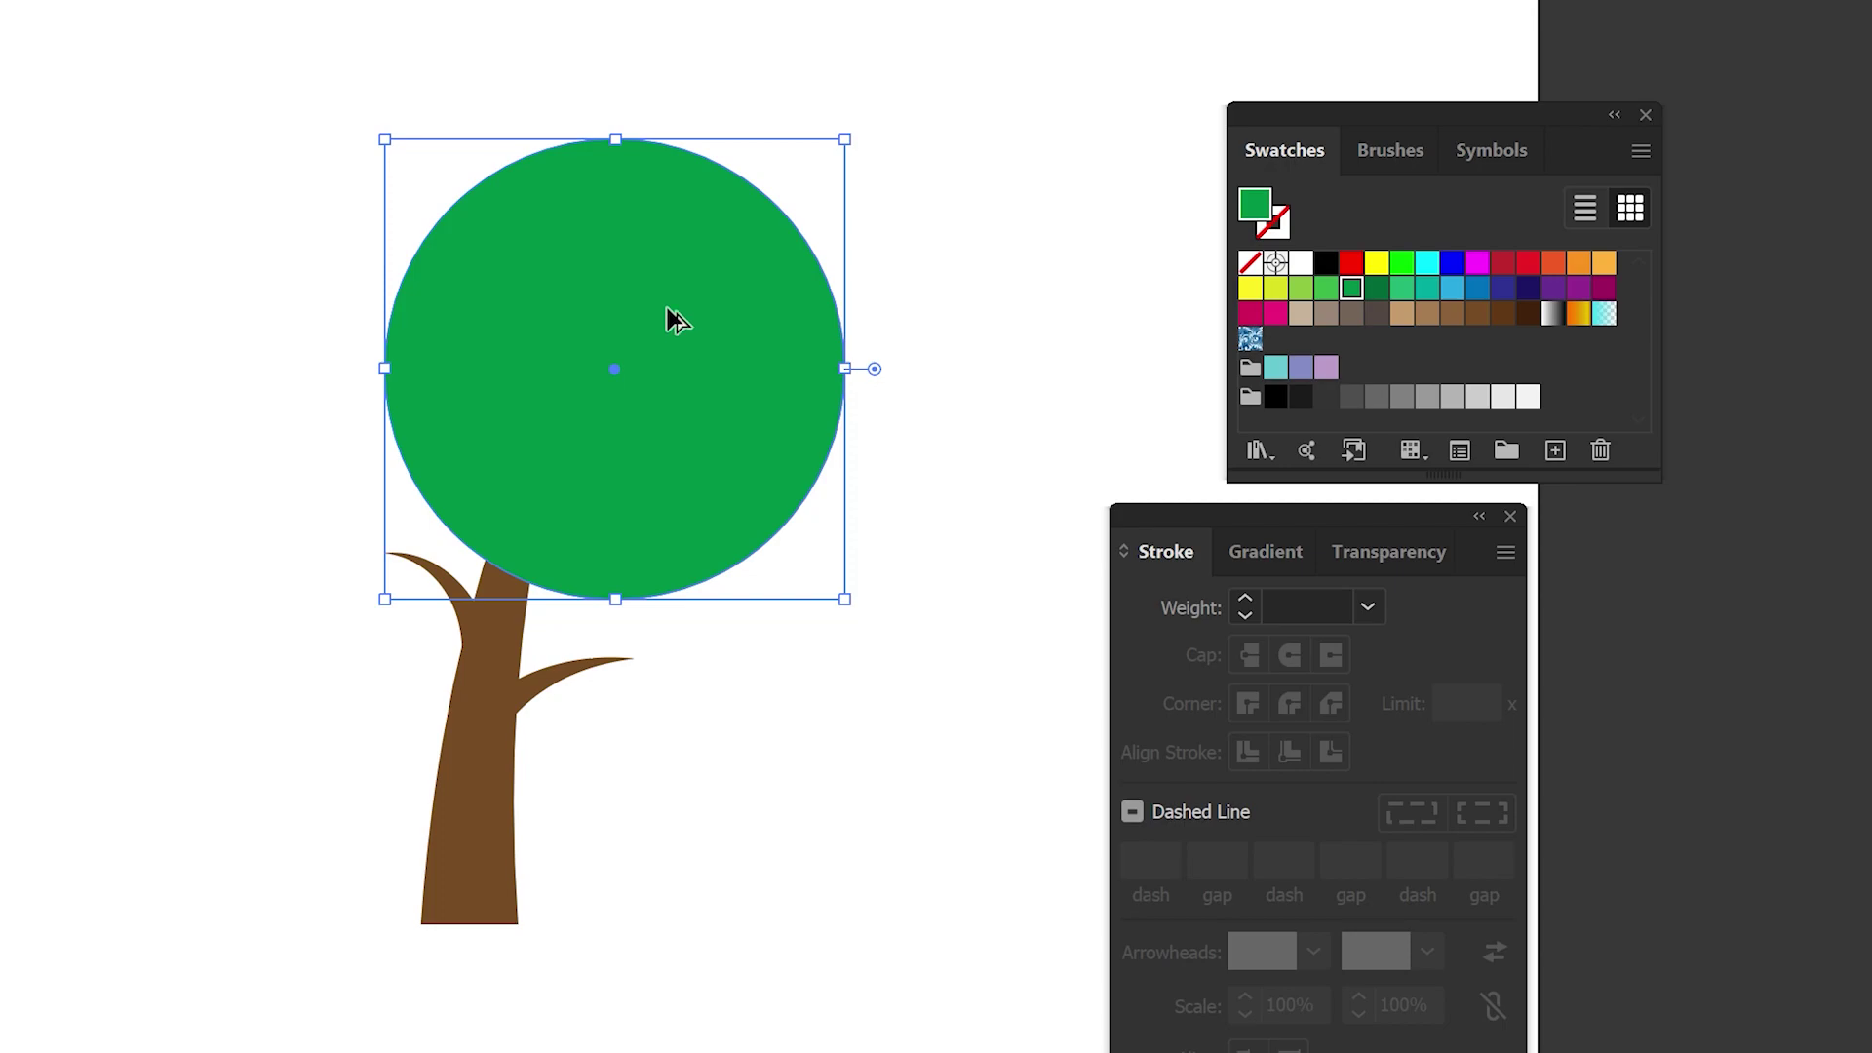
mouse_move(667, 308)
left_mouse_down()
mouse_move(576, 184)
mouse_move(635, 224)
mouse_move(618, 229)
left_mouse_up()
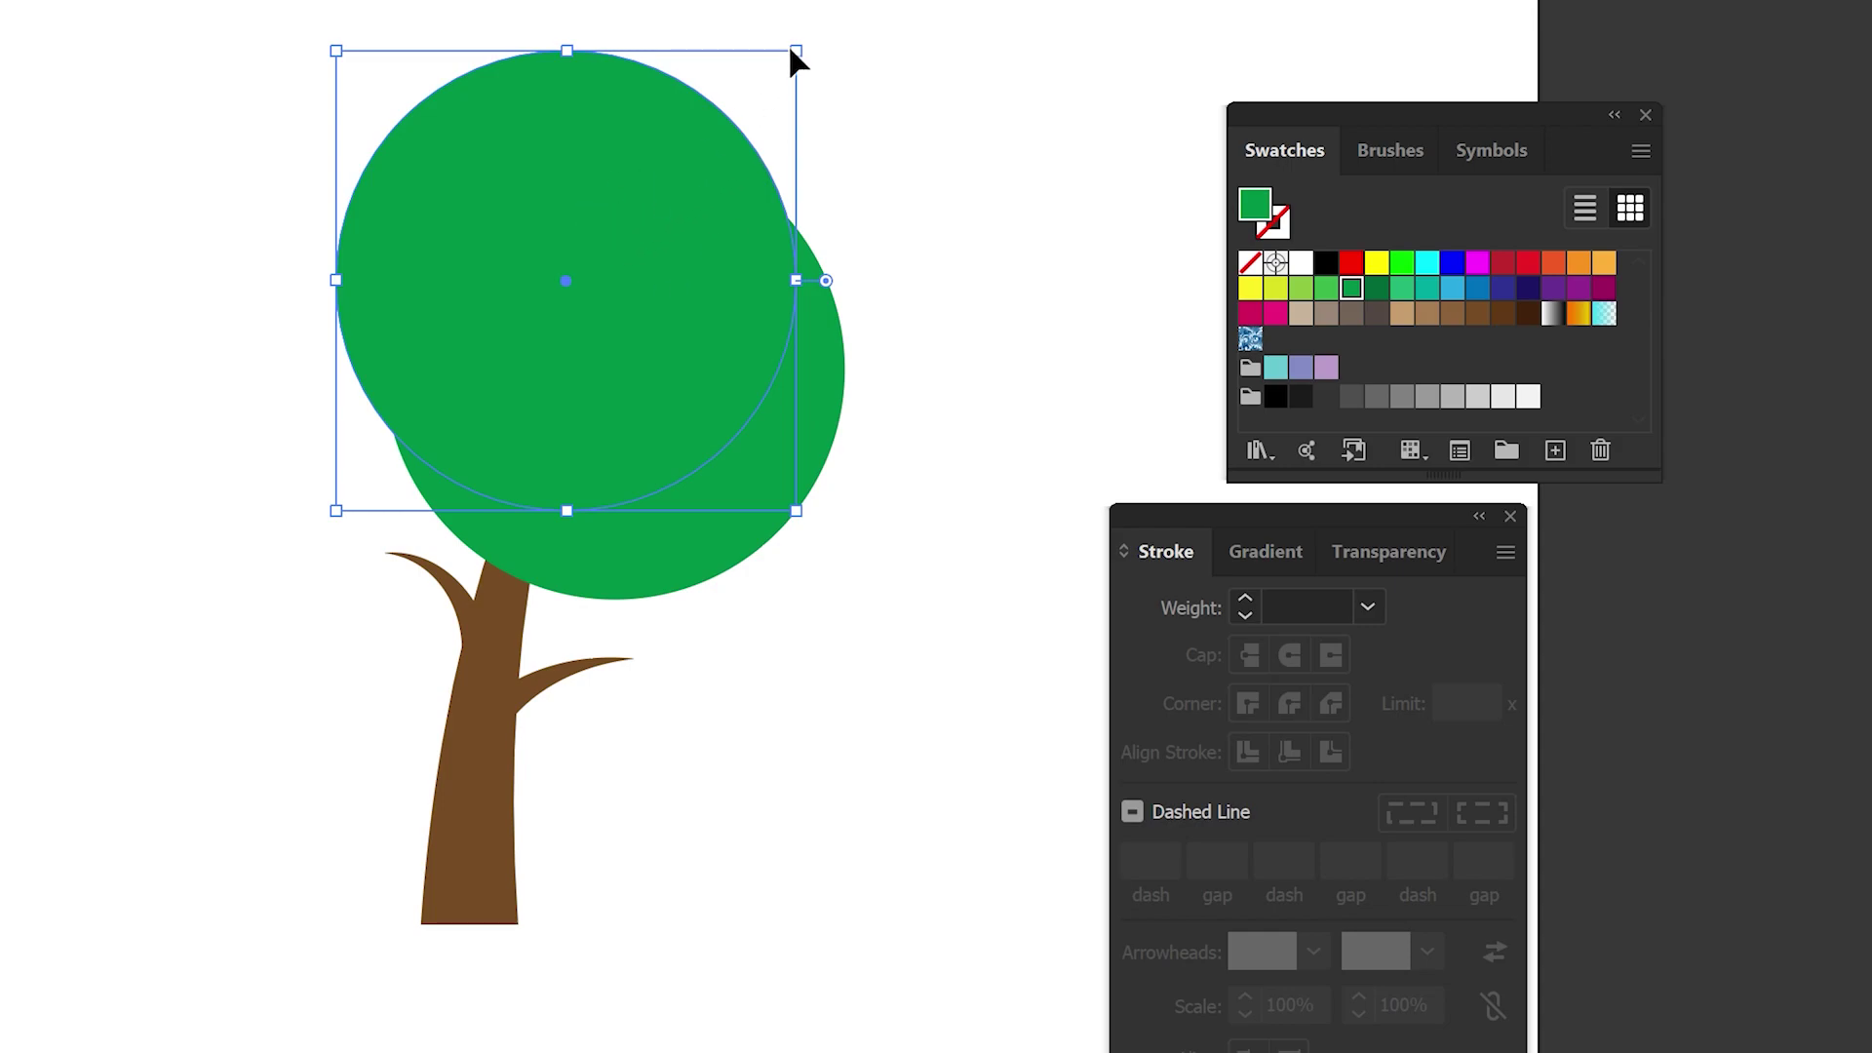
left_click_drag(796, 46, 817, 32)
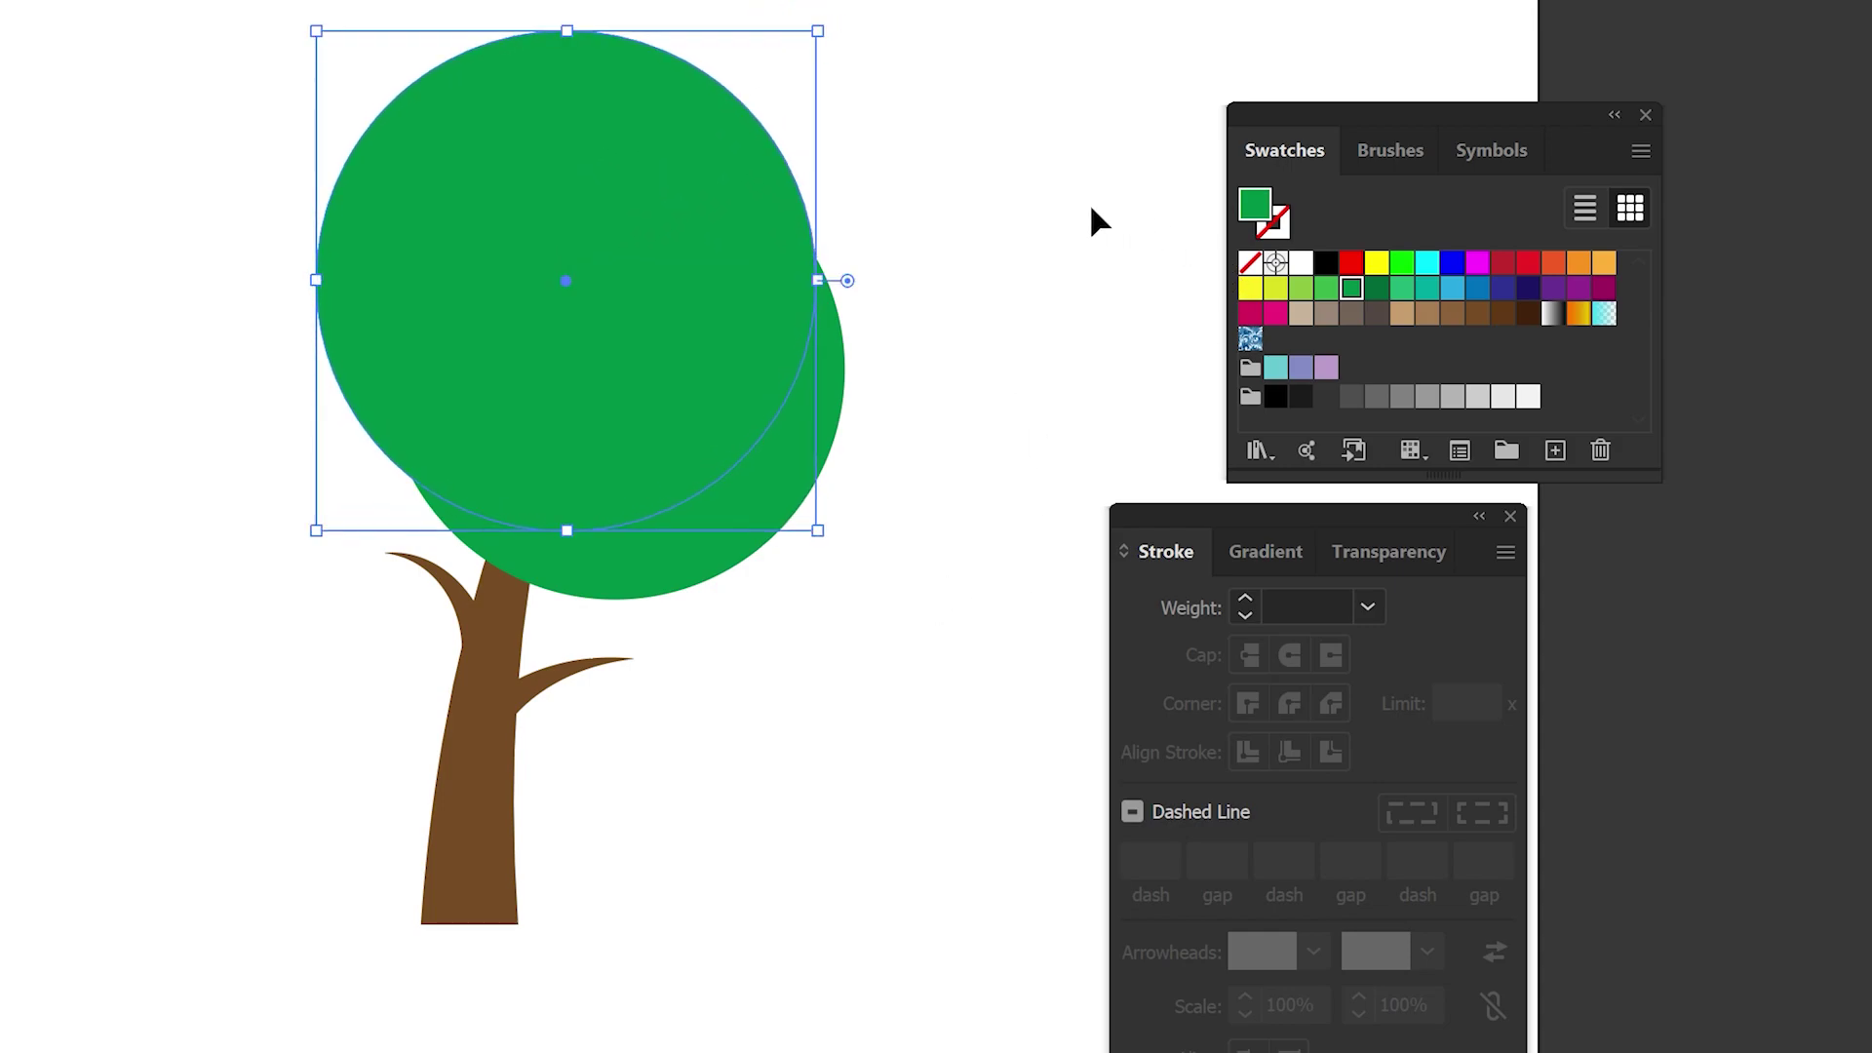
left_click_drag(1389, 109, 1252, 86)
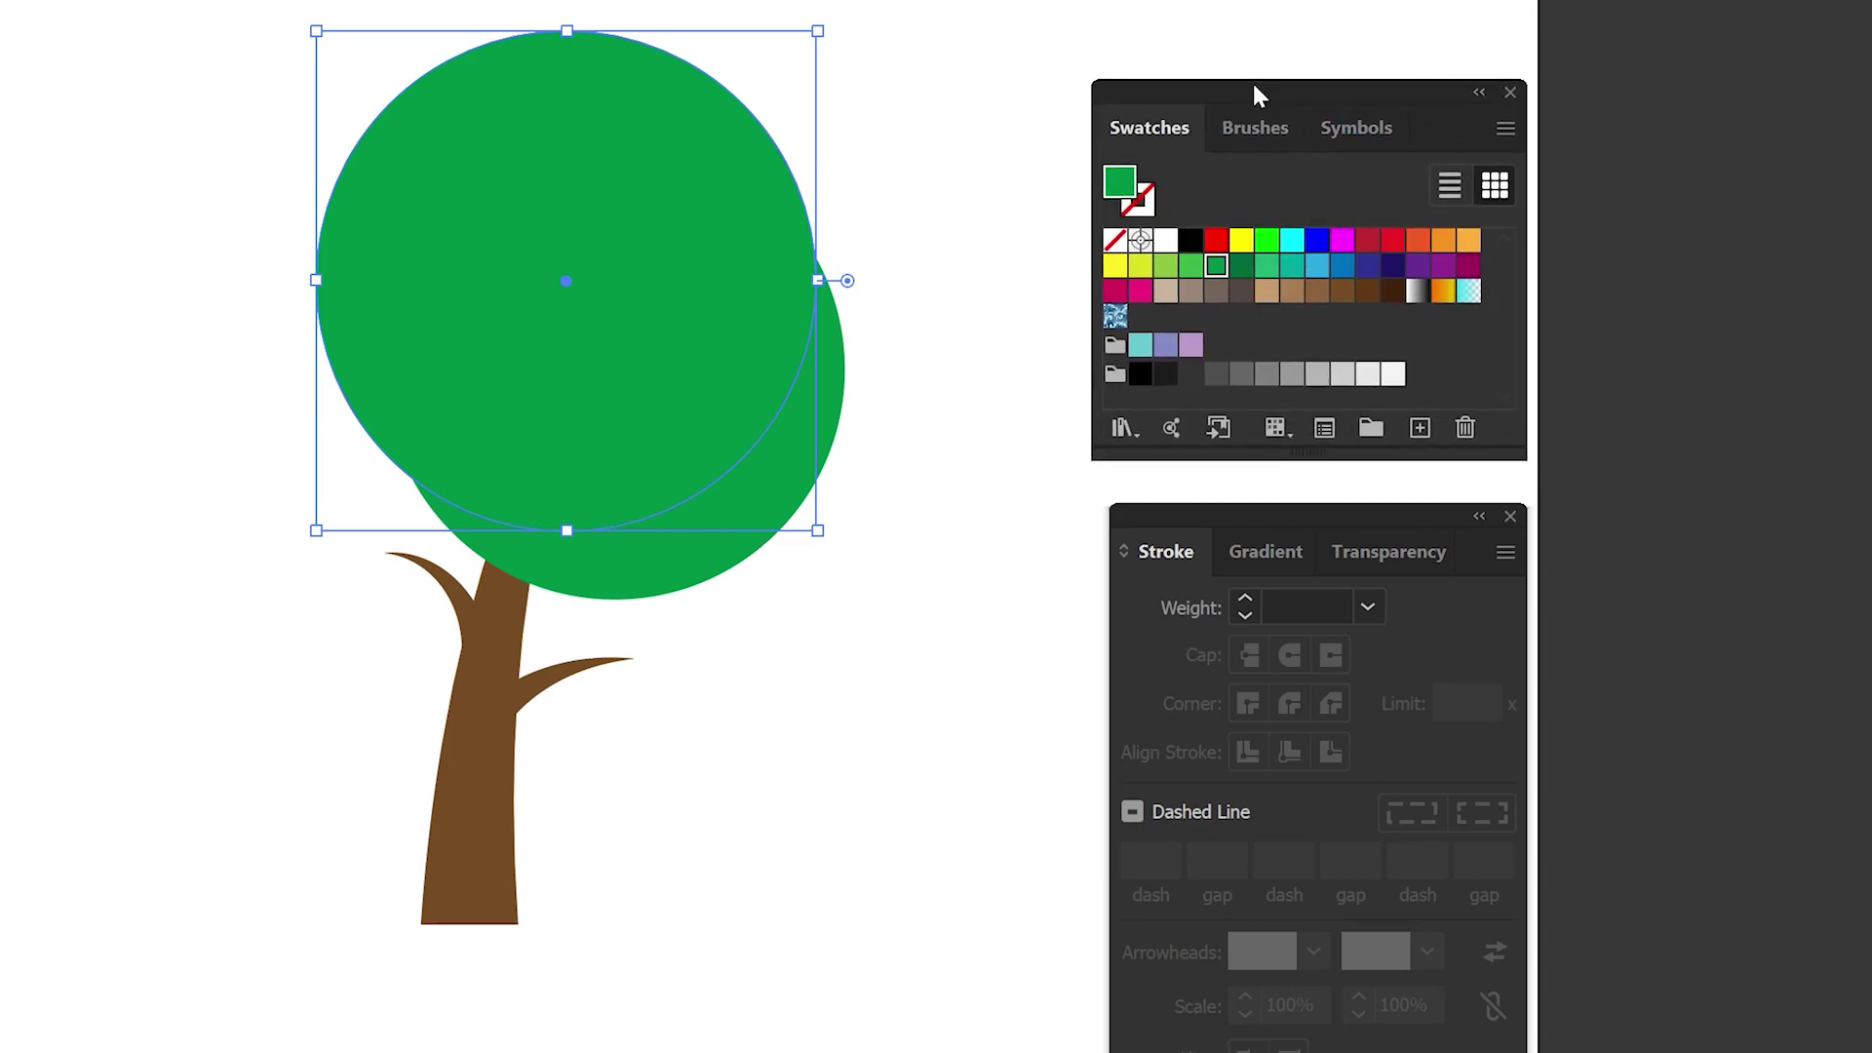
left_click(1267, 265)
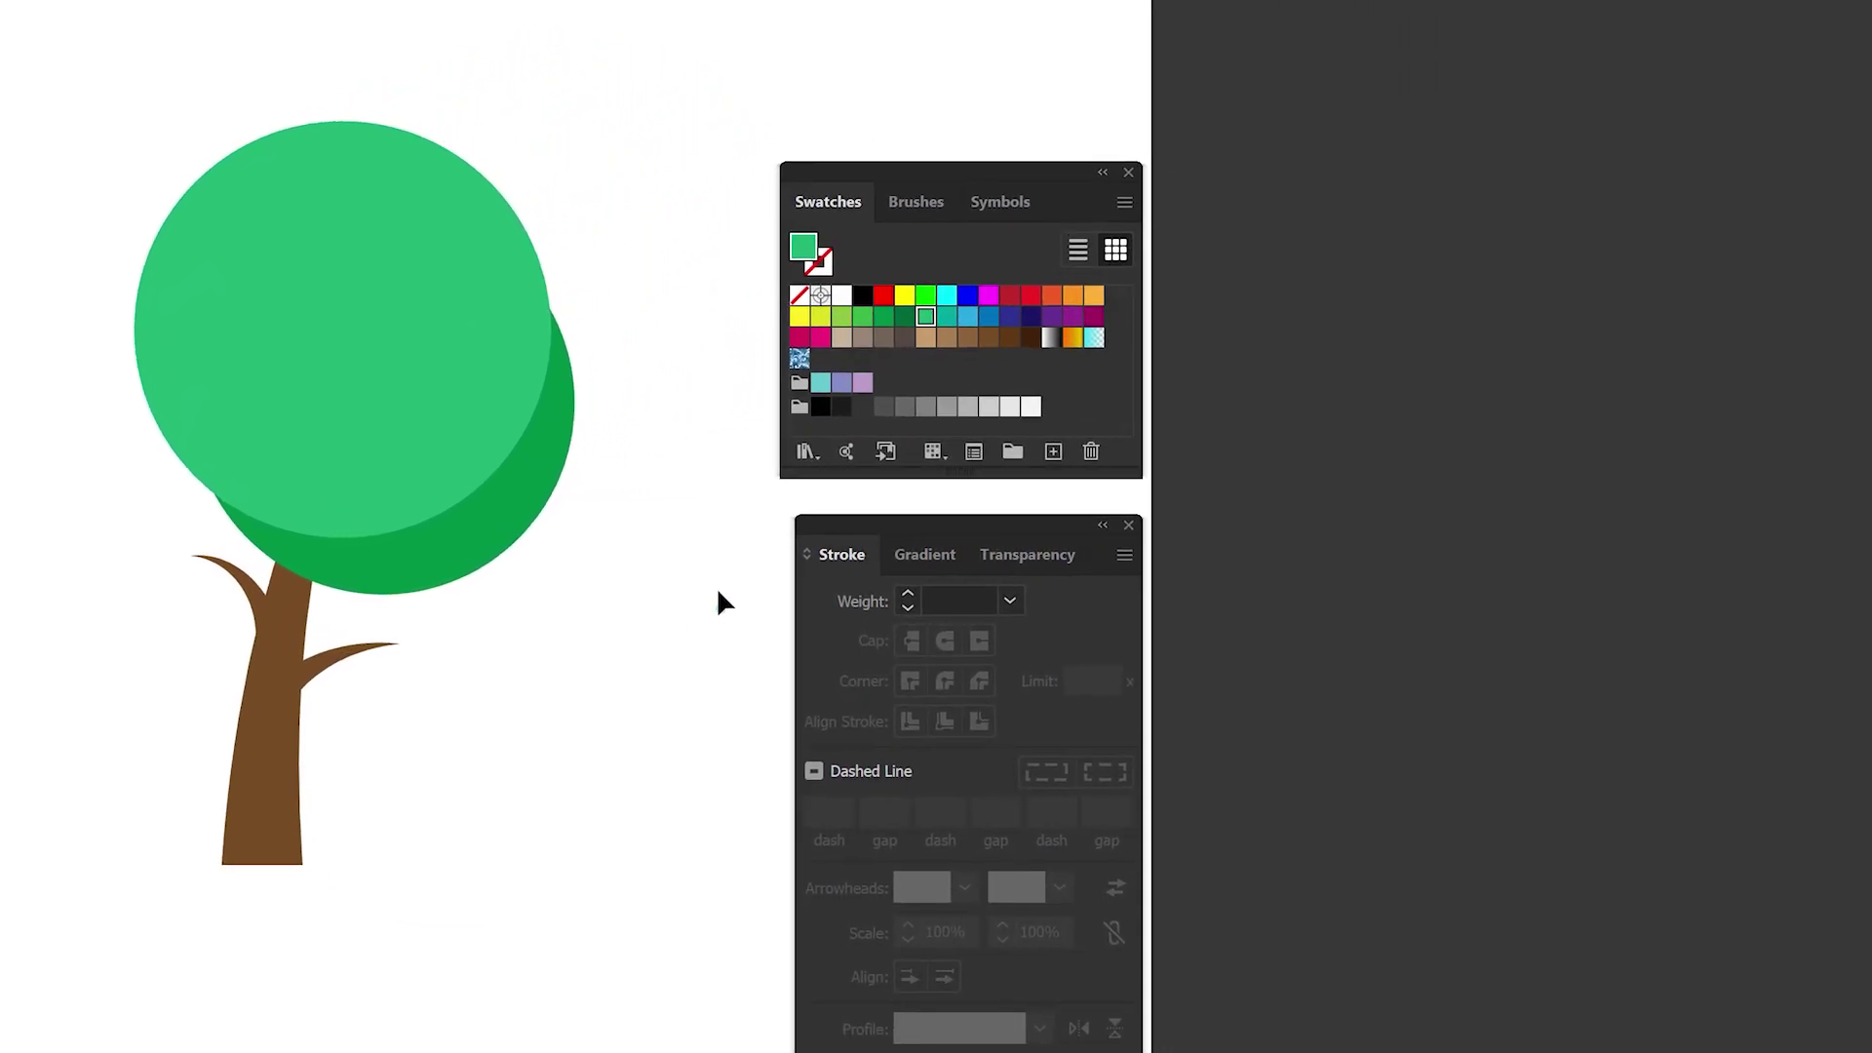
- Select both circles and Alt-click the back circle's excess with Shape Builder, leaving a crescent
left_click_drag(718, 591, 534, 384)
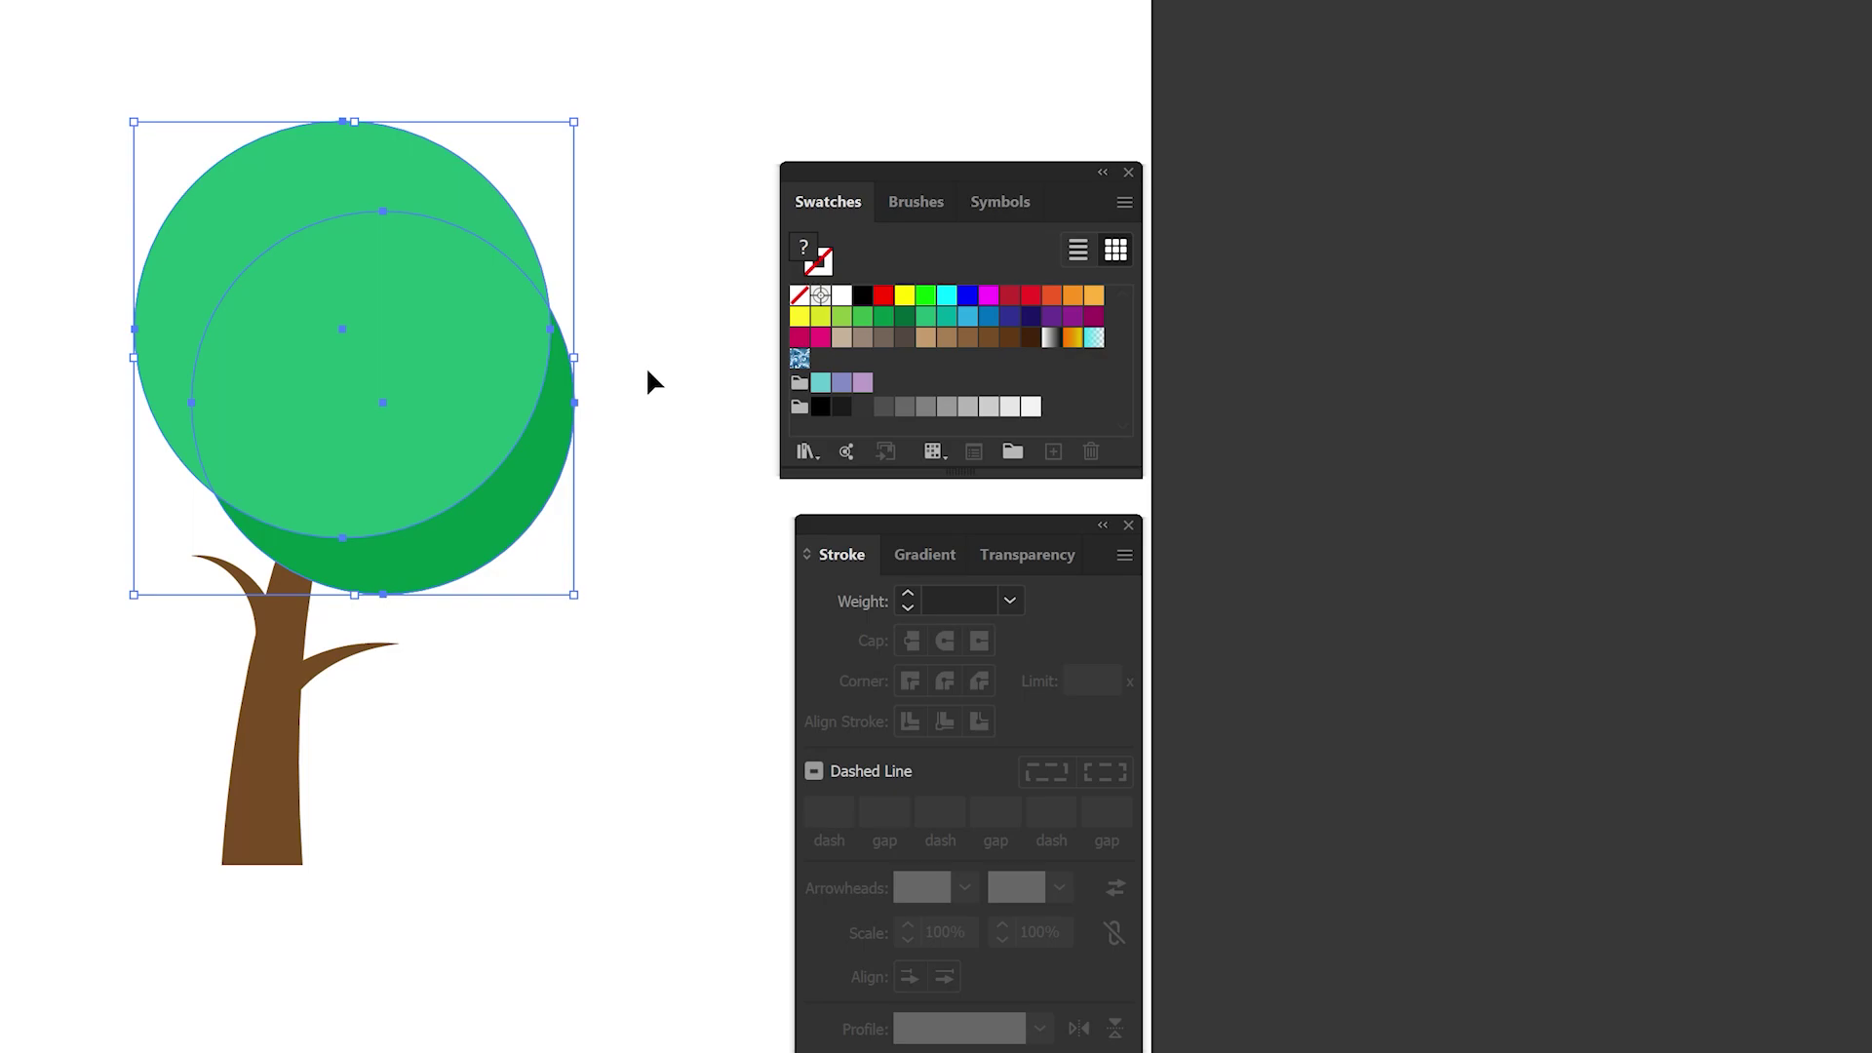
key("shift+m")
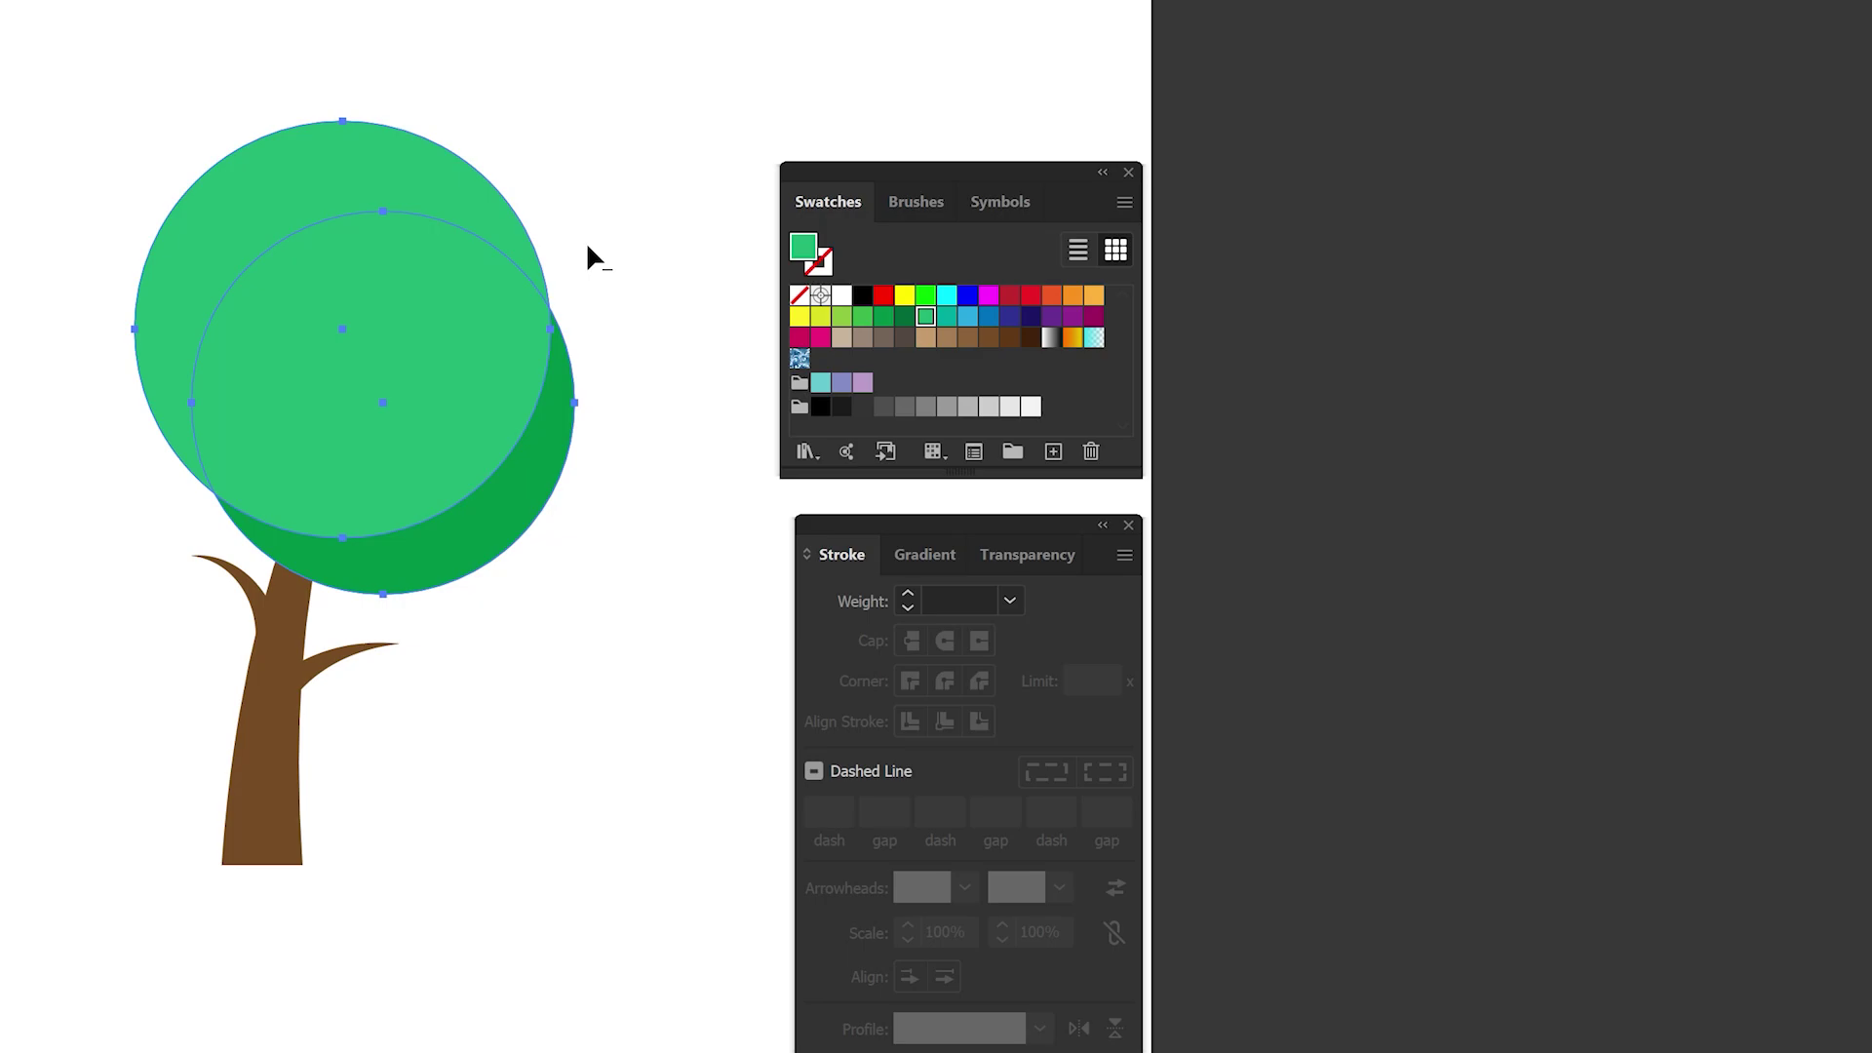
left_click(327, 172, "alt")
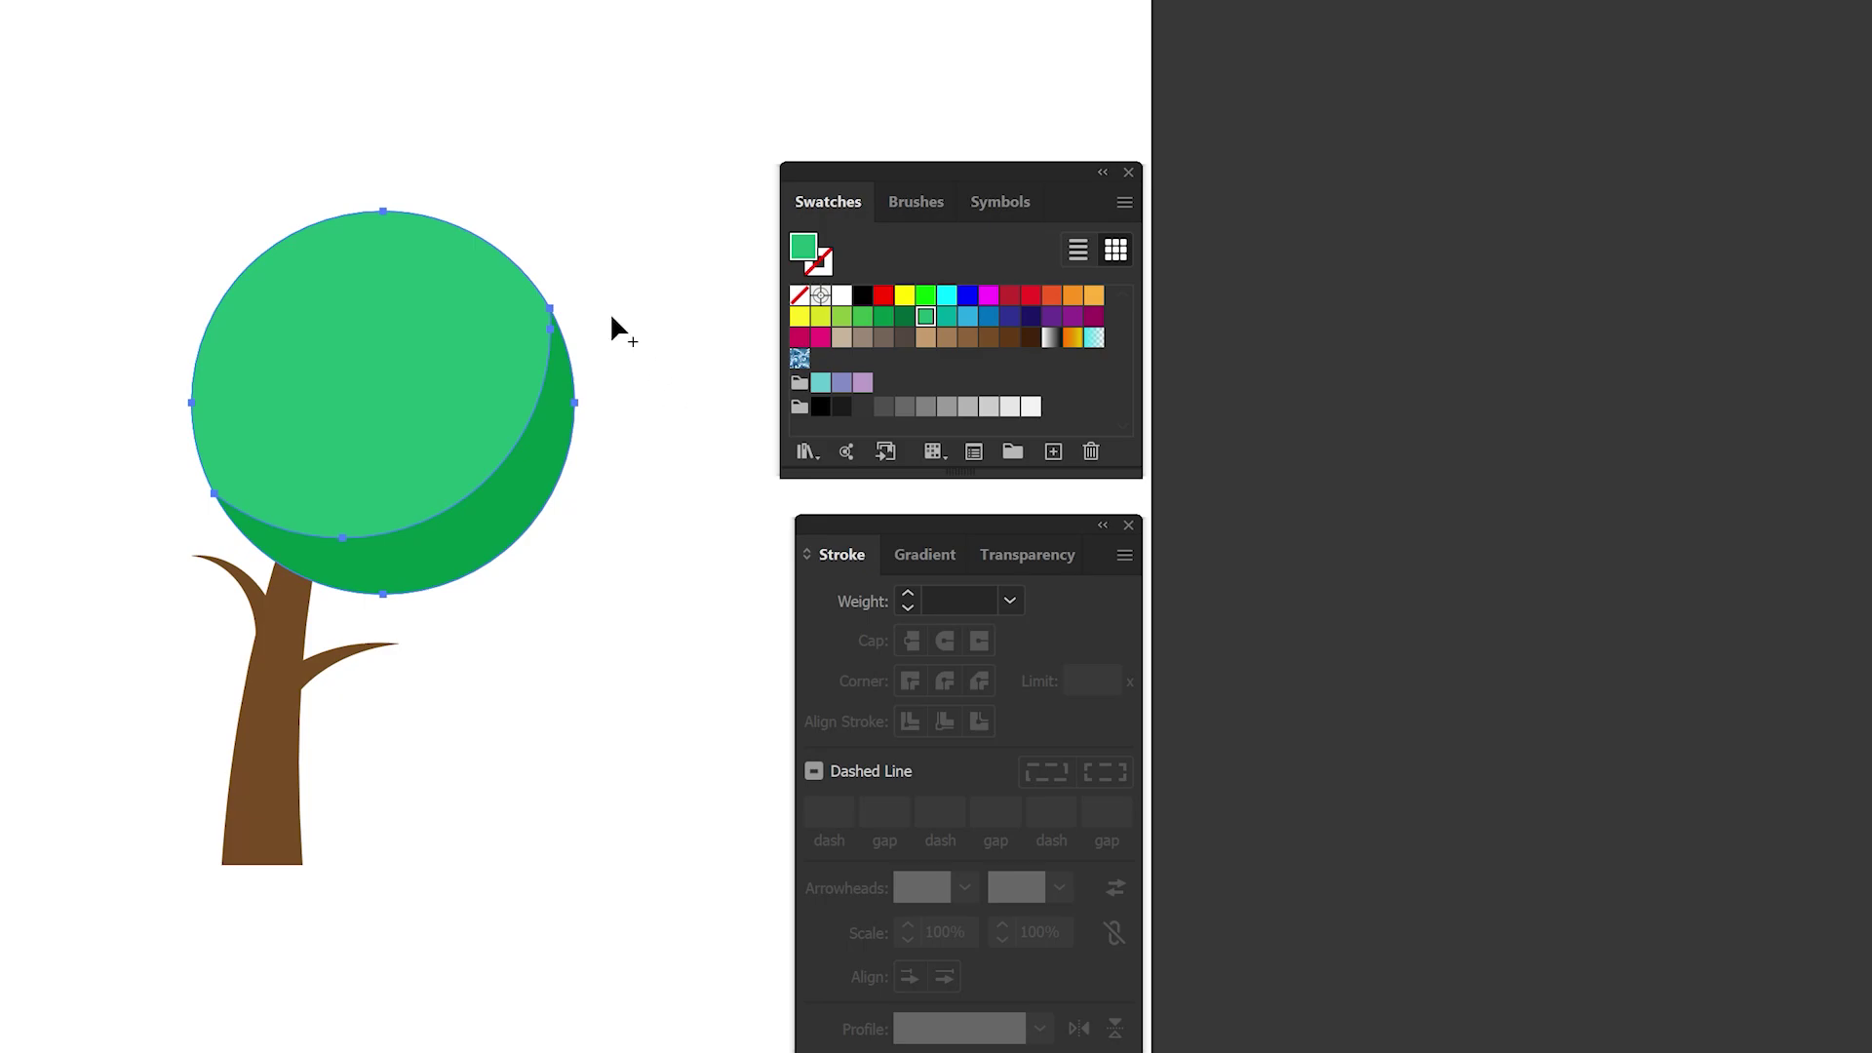
key("v")
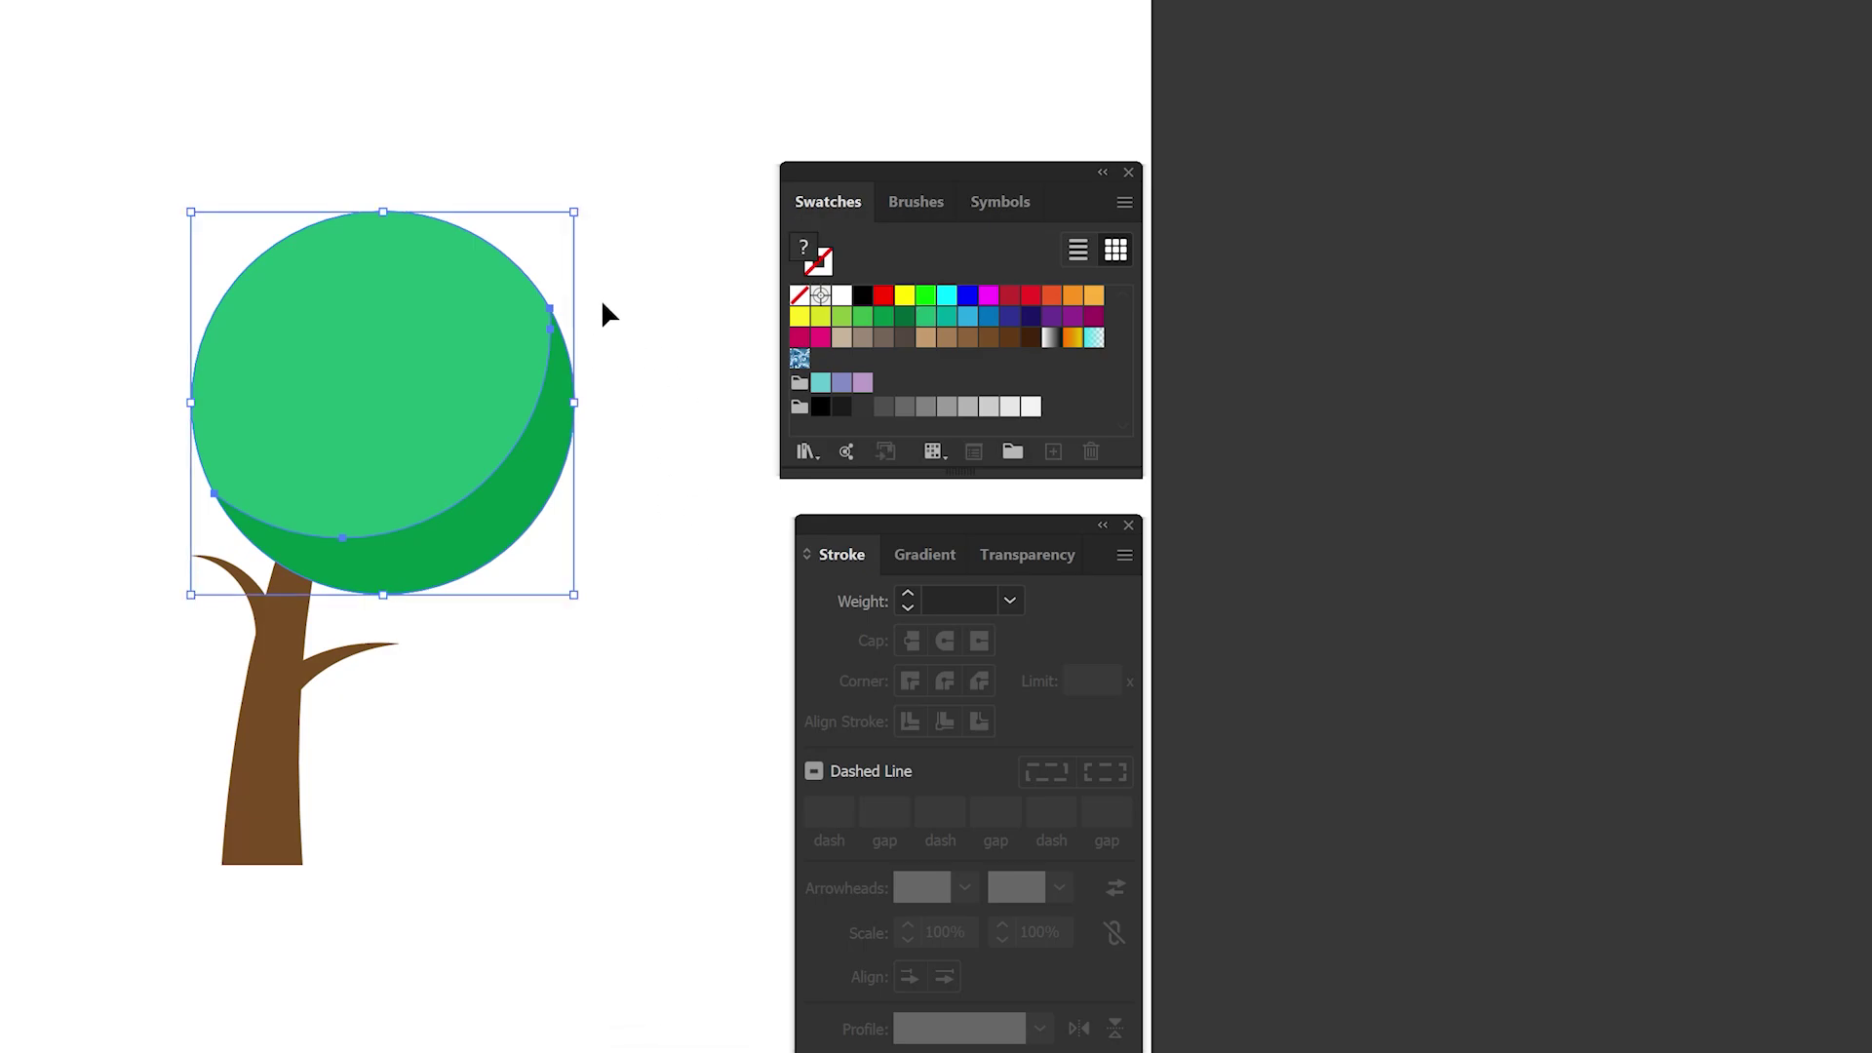
left_click(629, 255)
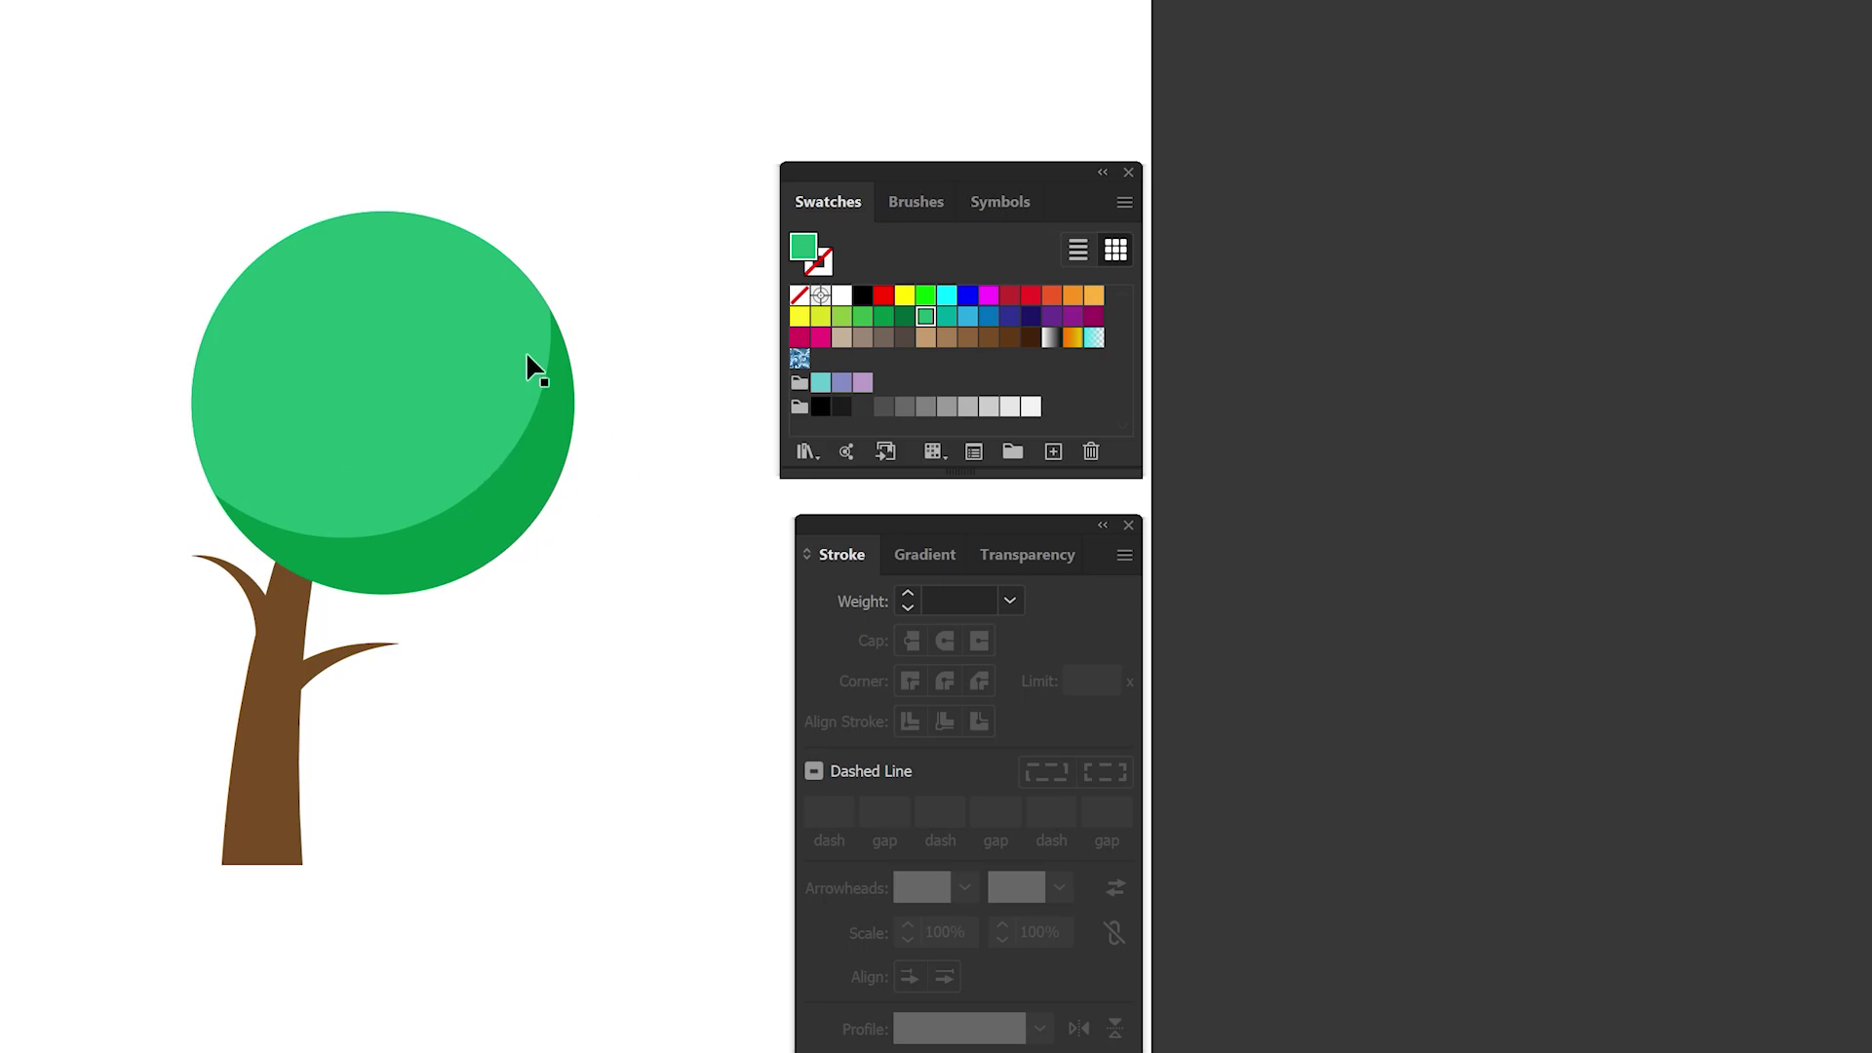
- Eyedropper the back circle's green onto the front circle
left_click(419, 355)
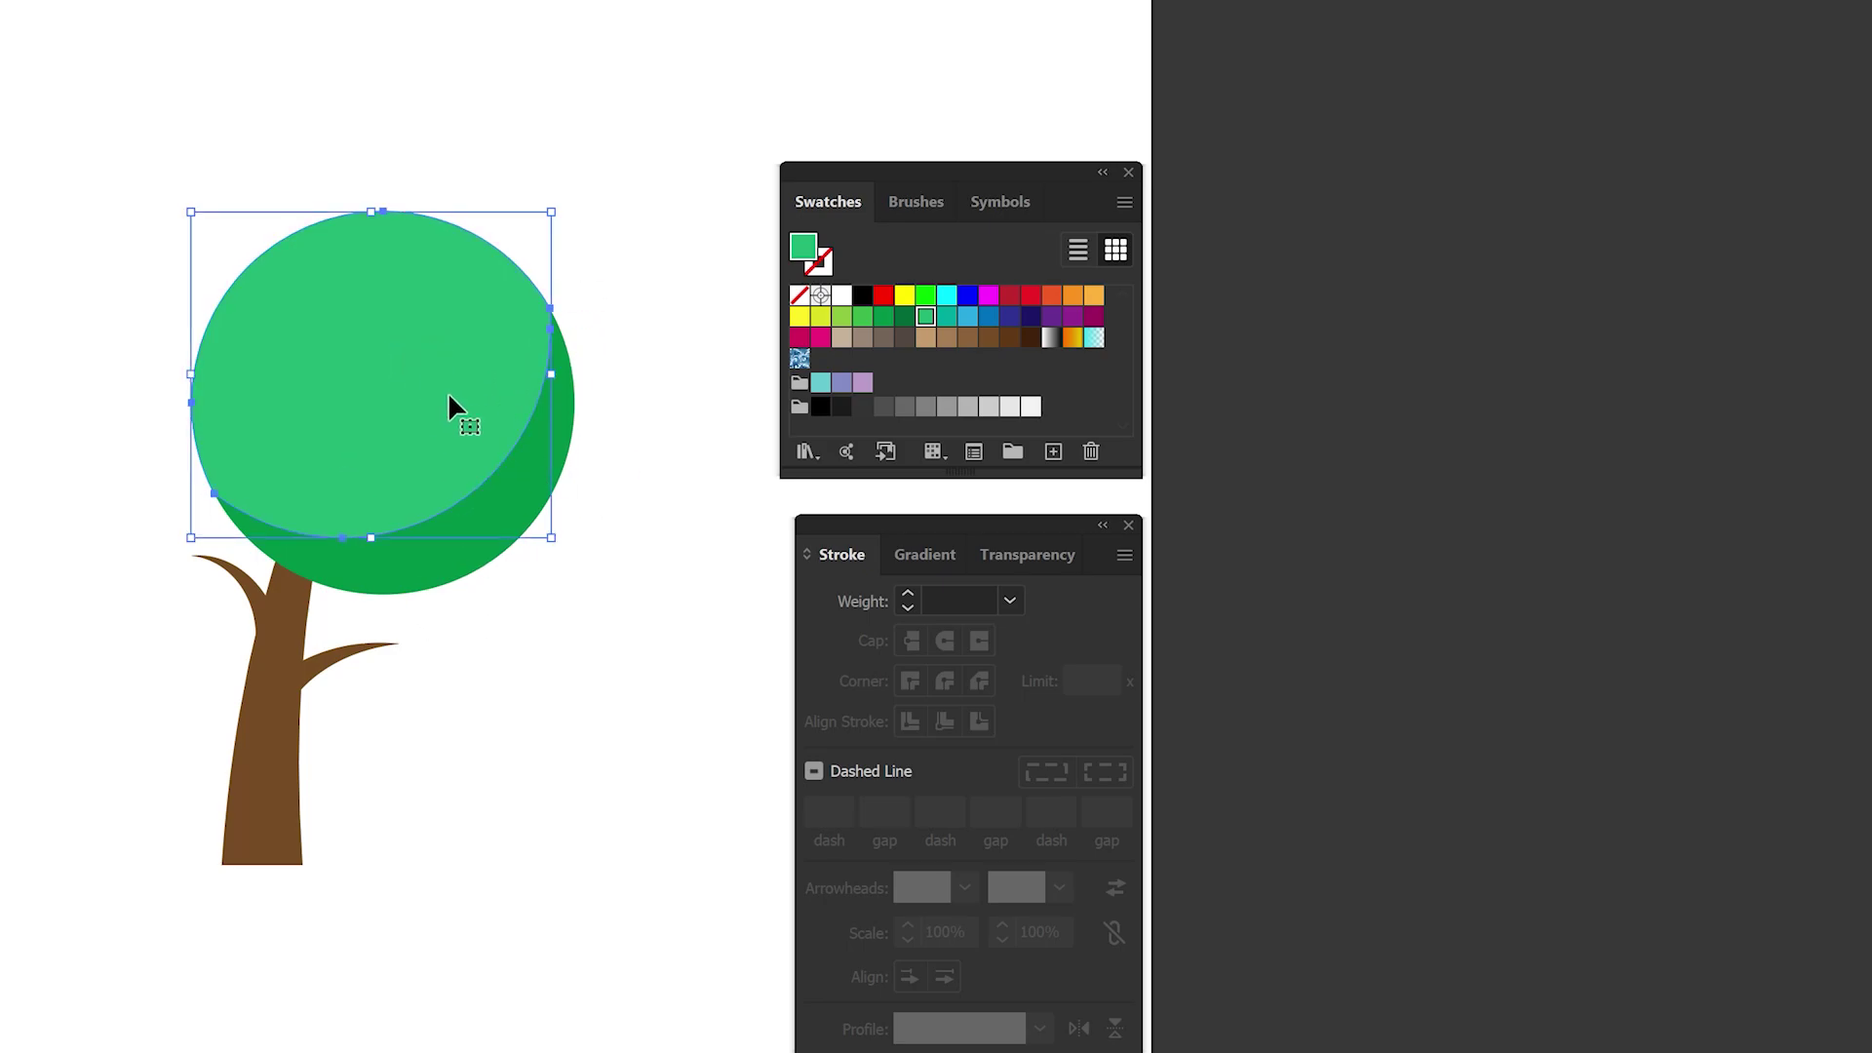
key("i")
left_click(523, 493)
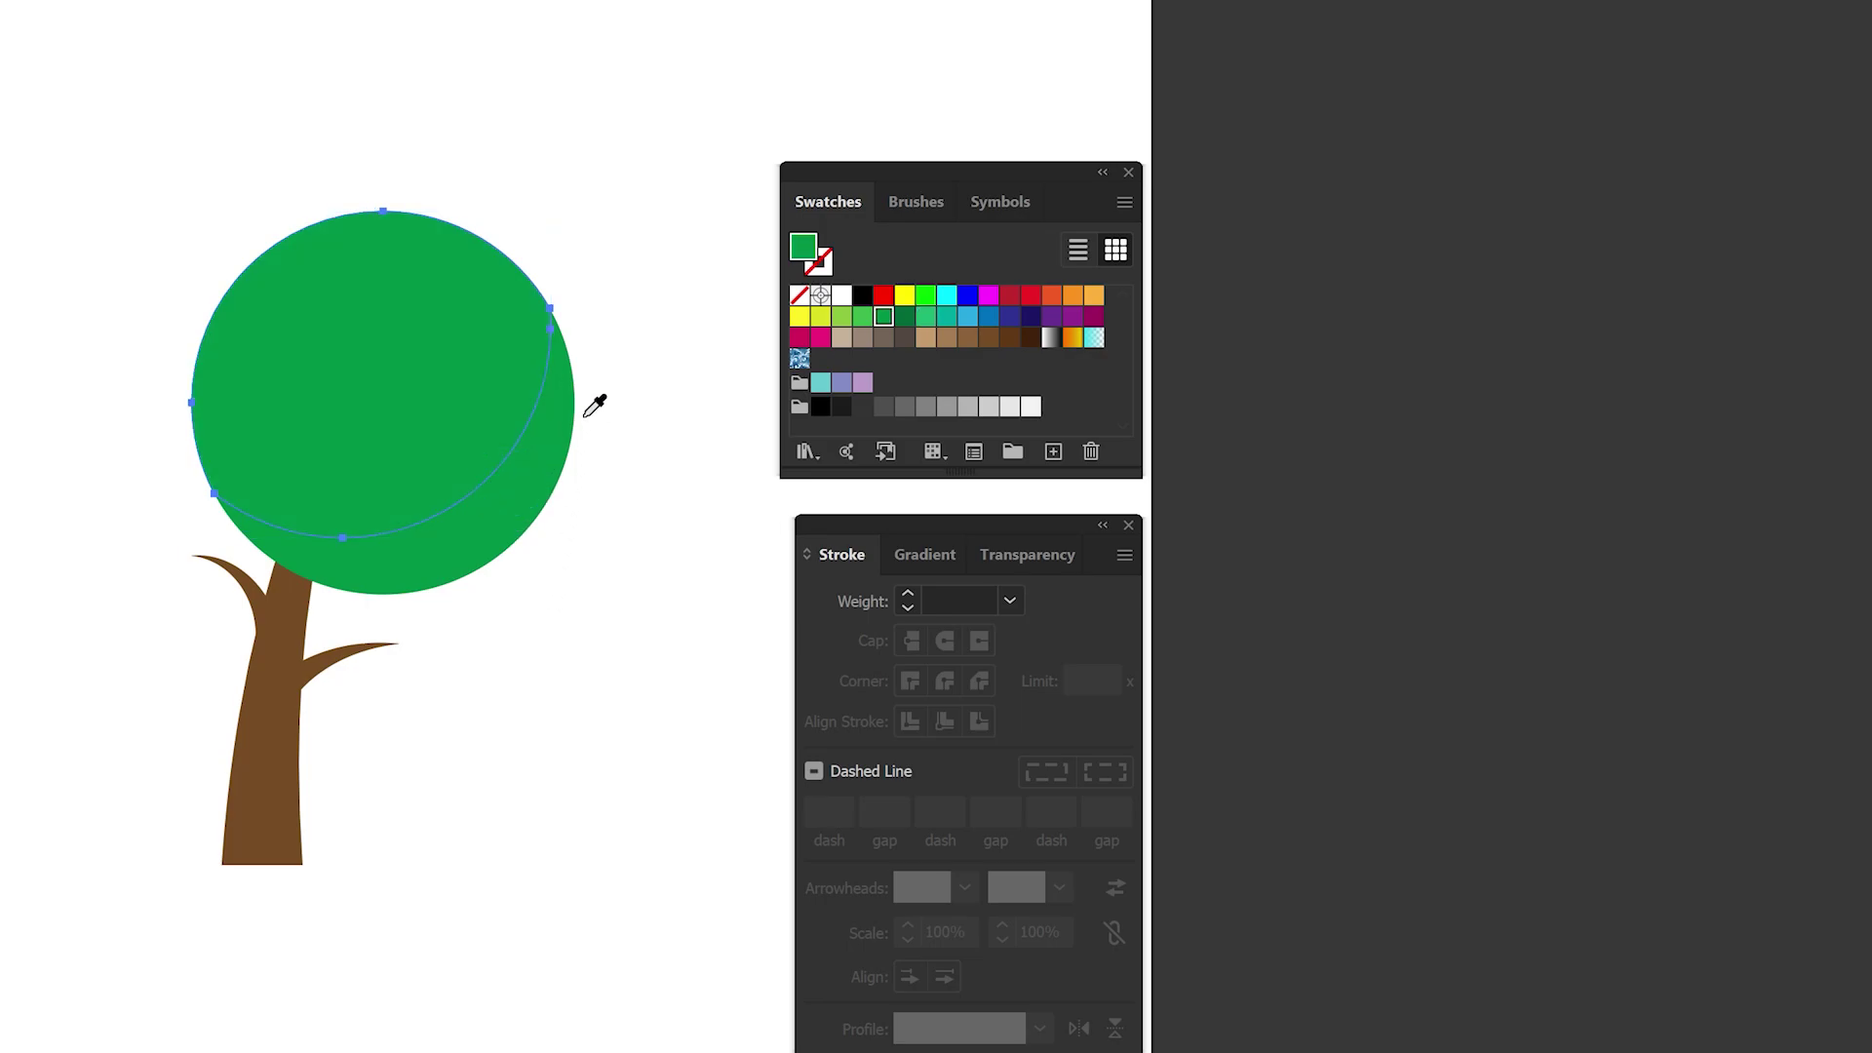
key("v")
- Set the back shadow crescent's fill to dark green 05602e
left_click(517, 517)
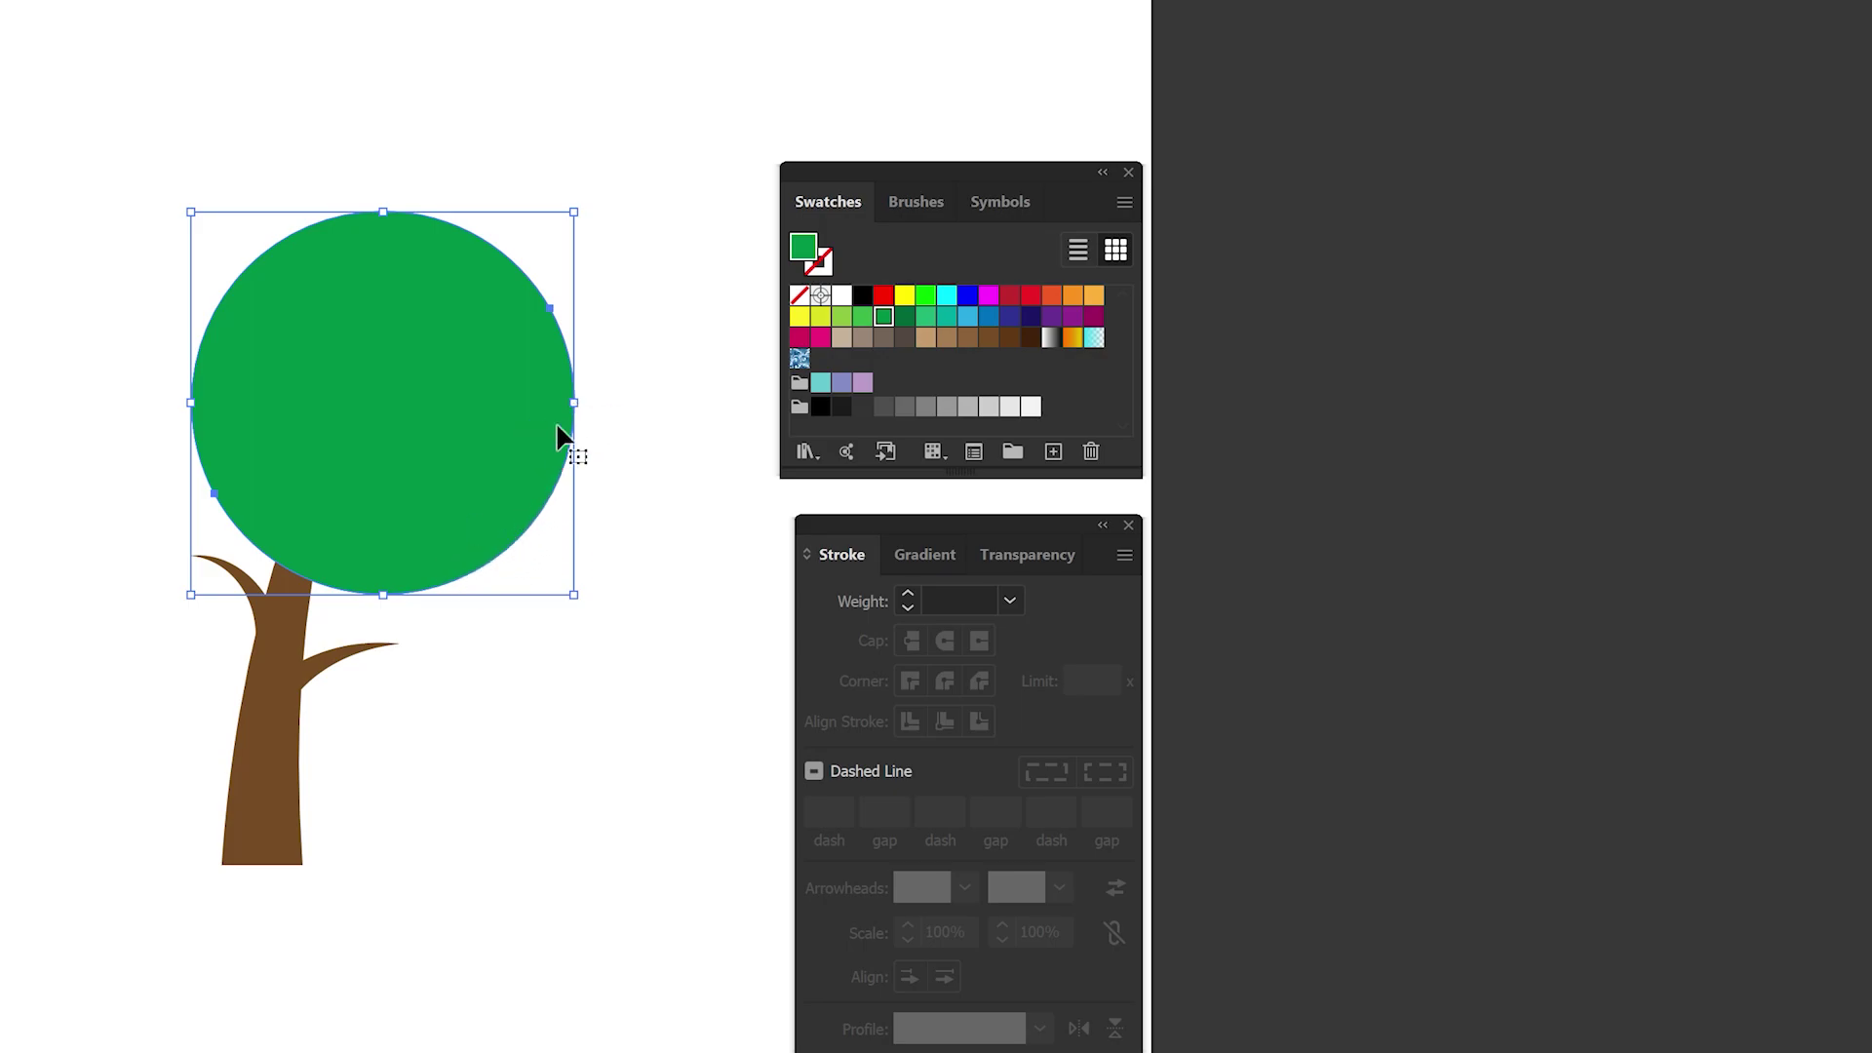
left_click_drag(827, 176, 780, 138)
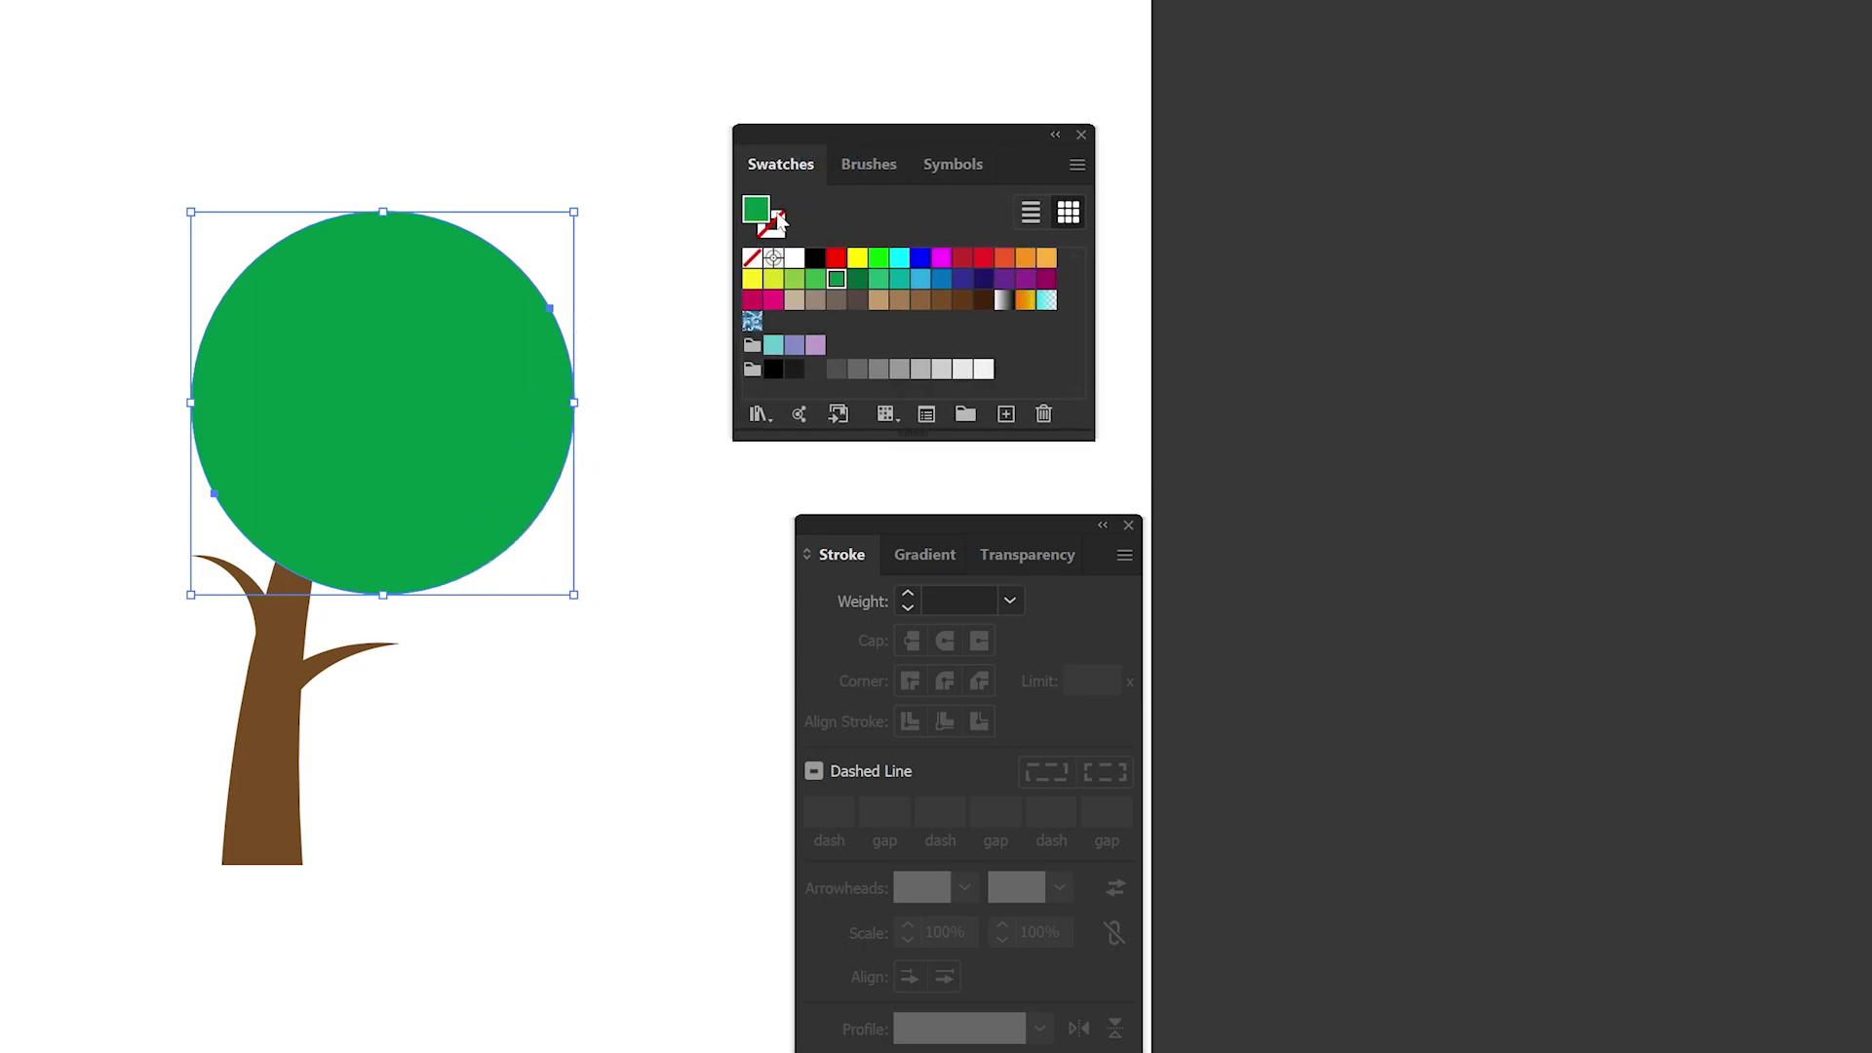
double_click(757, 210)
left_click_drag(1447, 375, 1431, 447)
left_click(1755, 217)
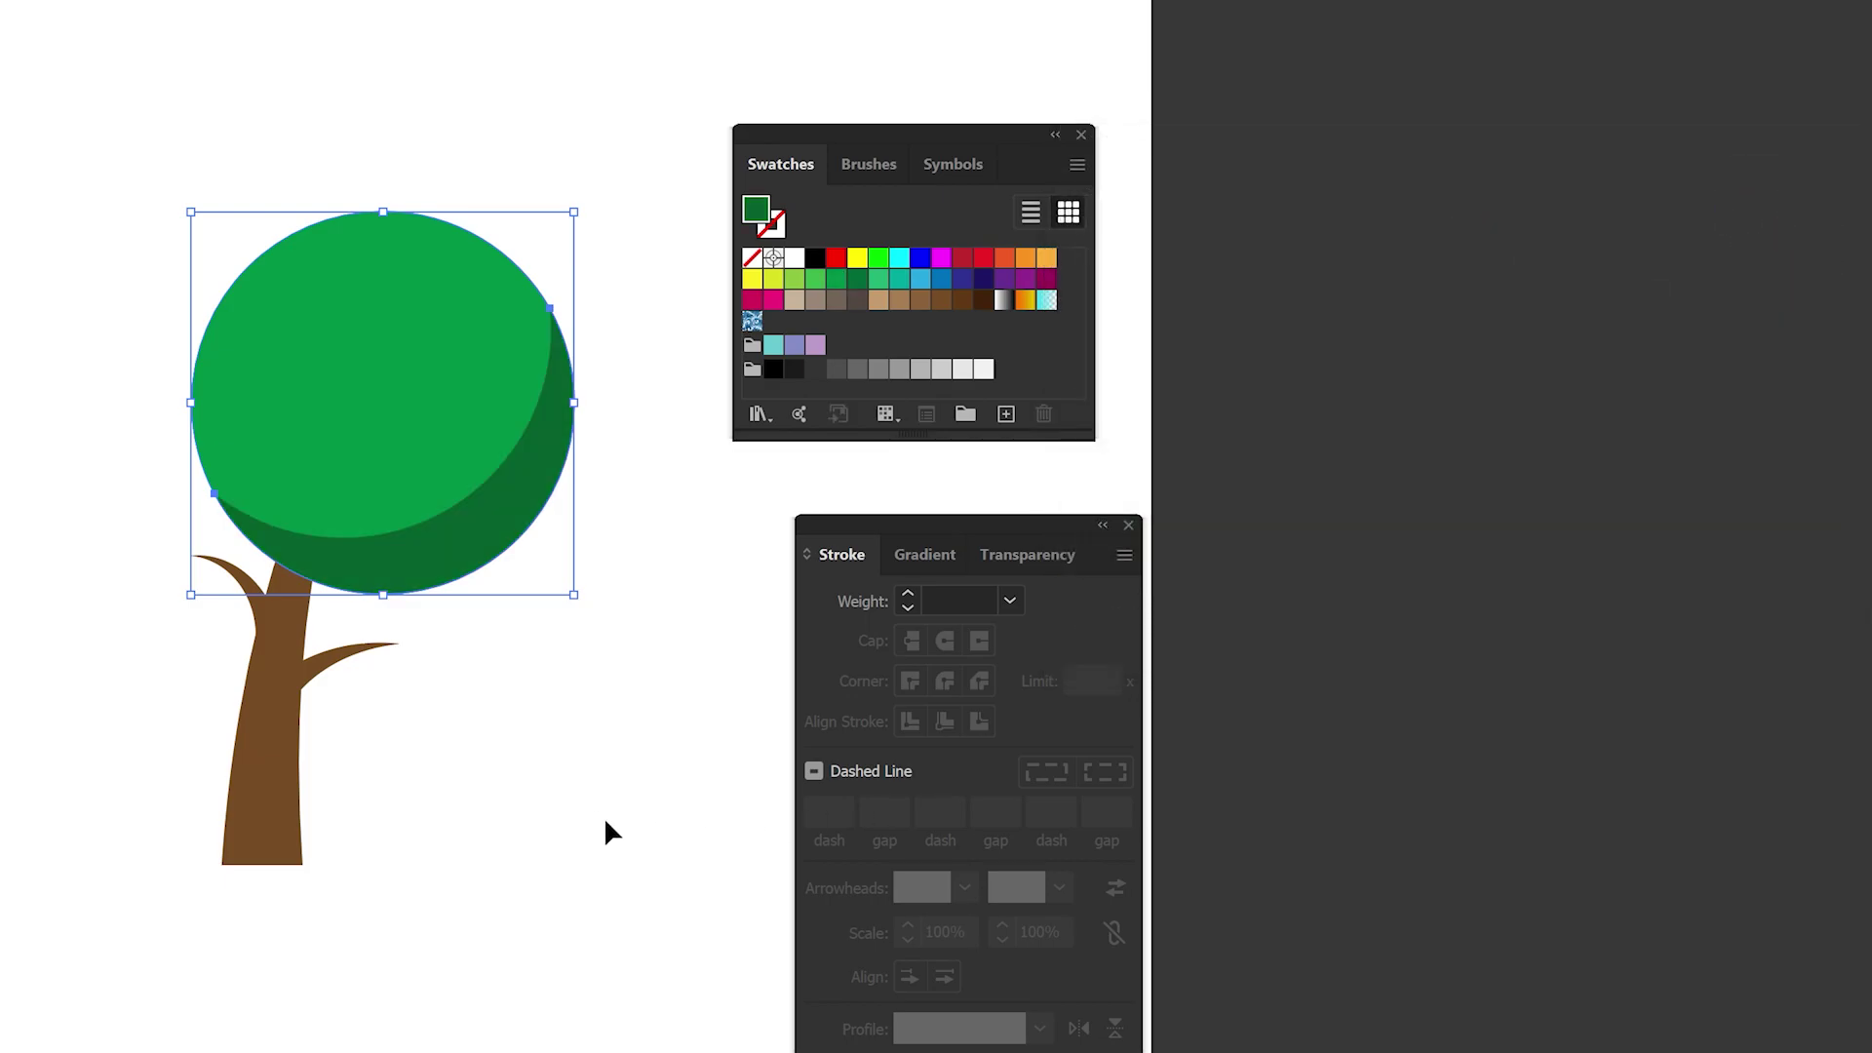
left_click(545, 711)
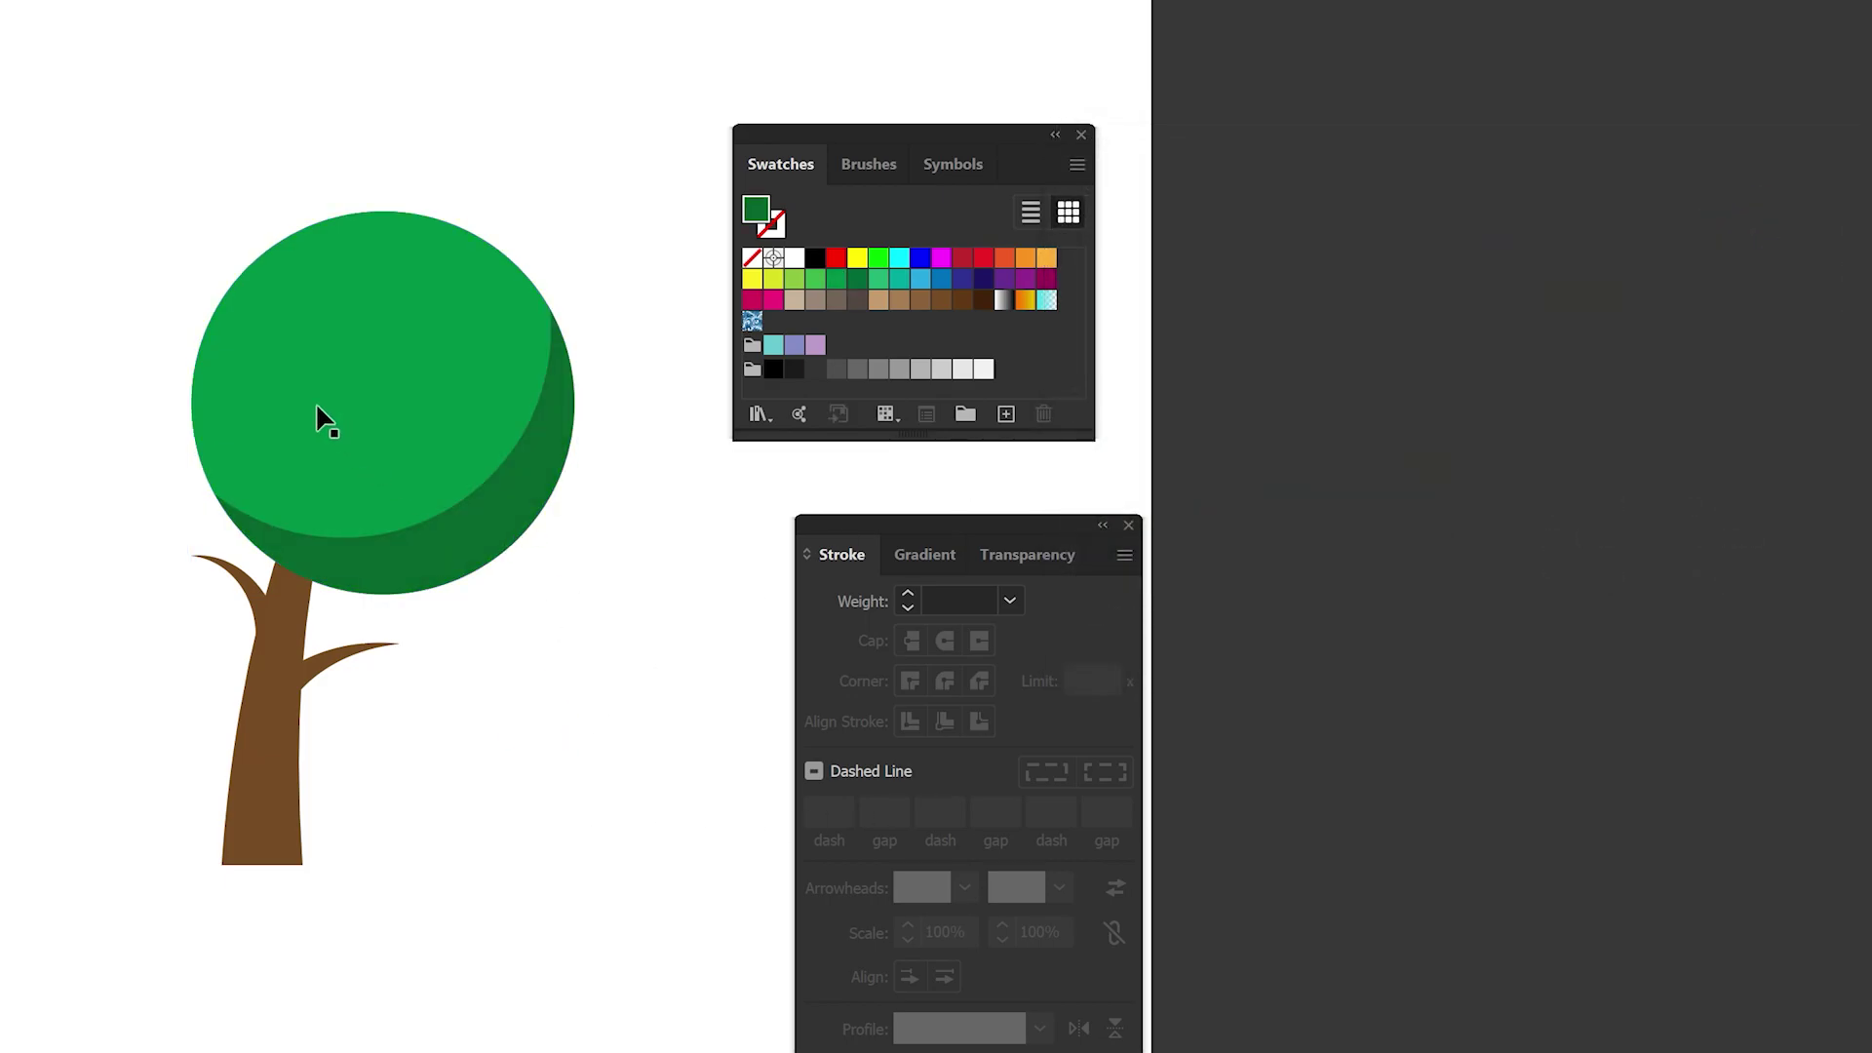
left_click_drag(518, 511, 685, 589)
key("ctrl+z")
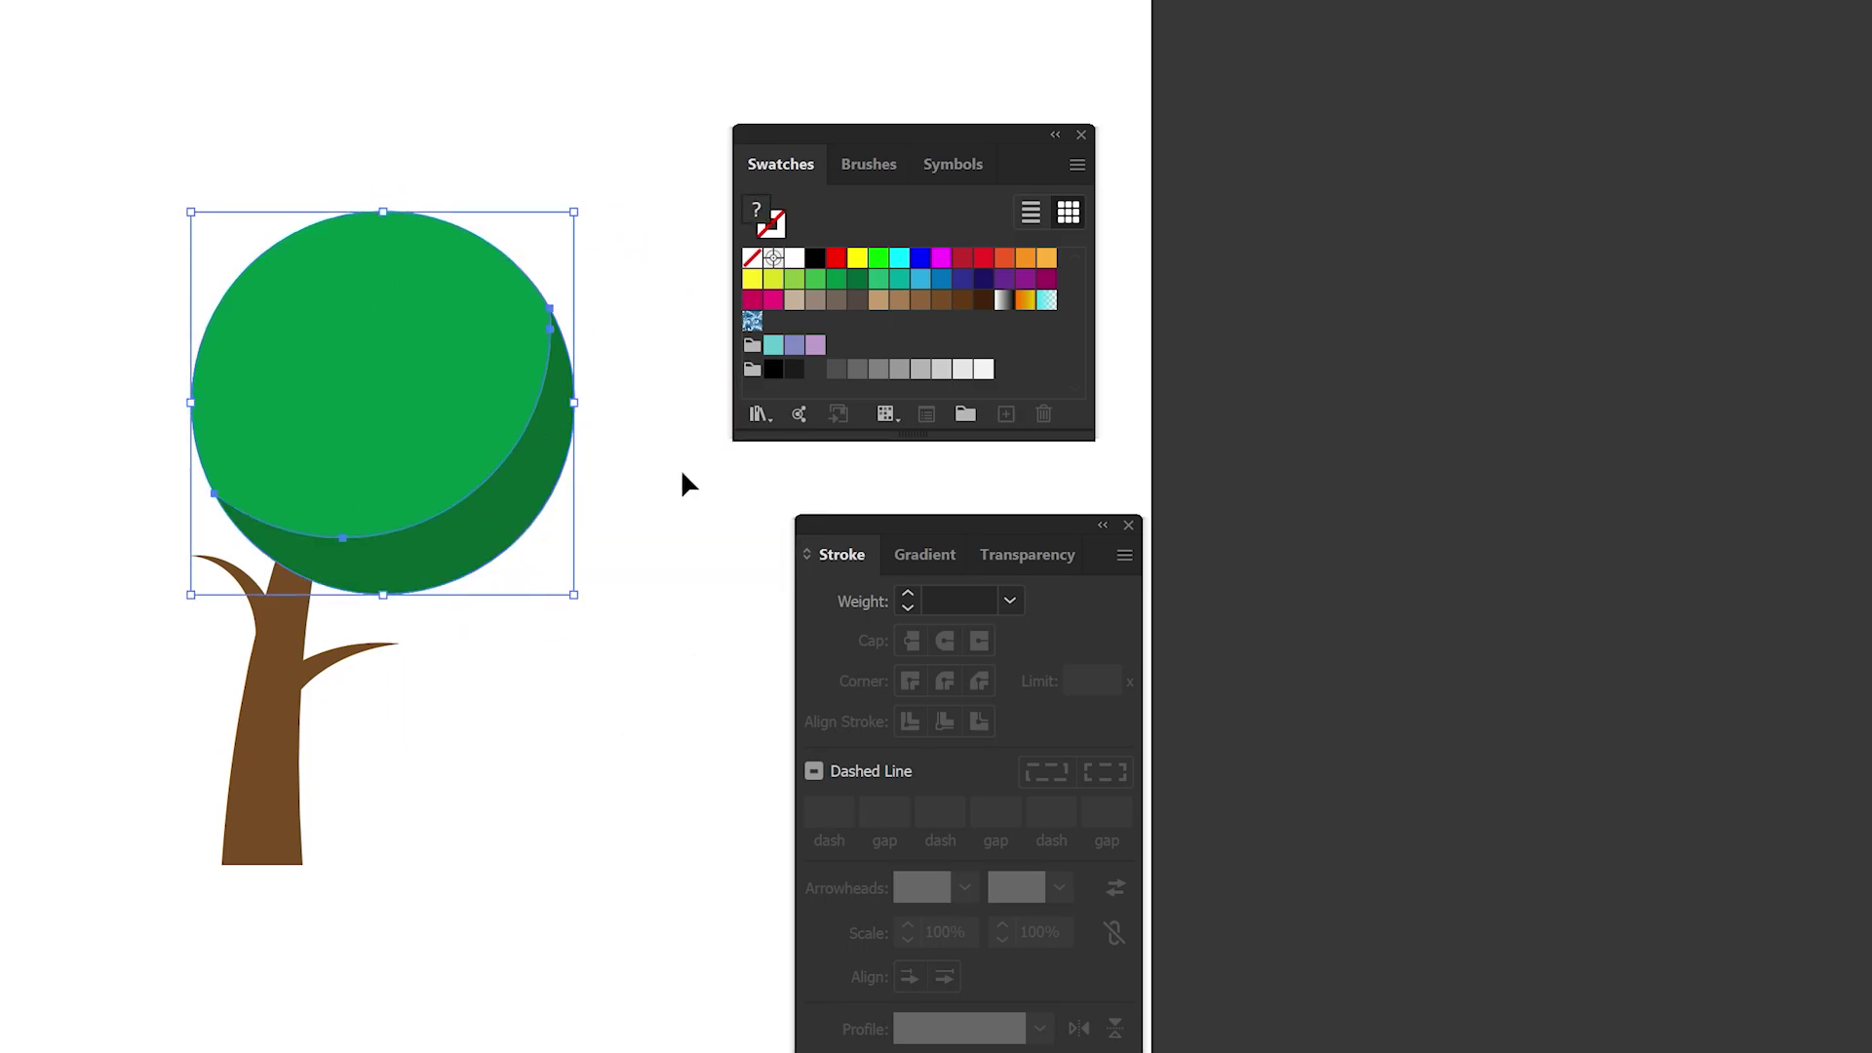
- Group the light-green circle with its shadow crescent and place a duplicate overlapping it down-left
right_click(413, 332)
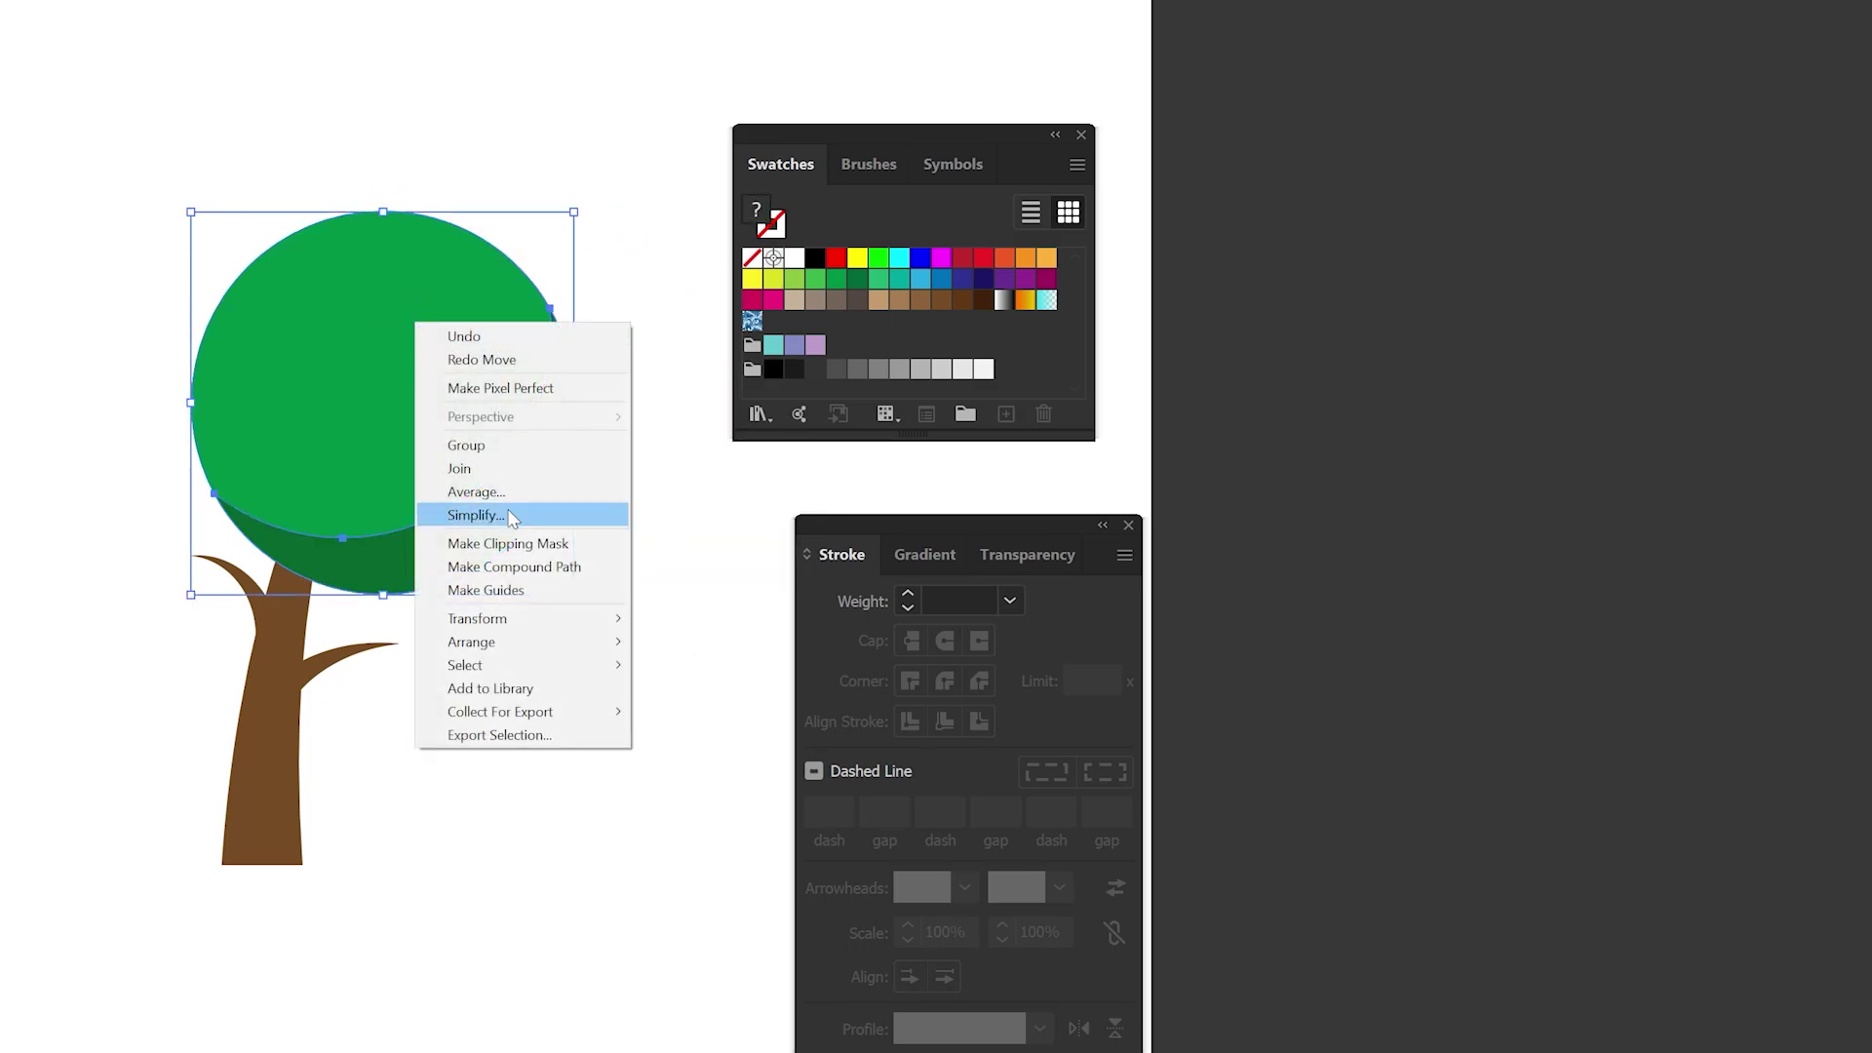
left_click(483, 439)
left_click_drag(537, 513, 533, 489)
left_click(406, 405)
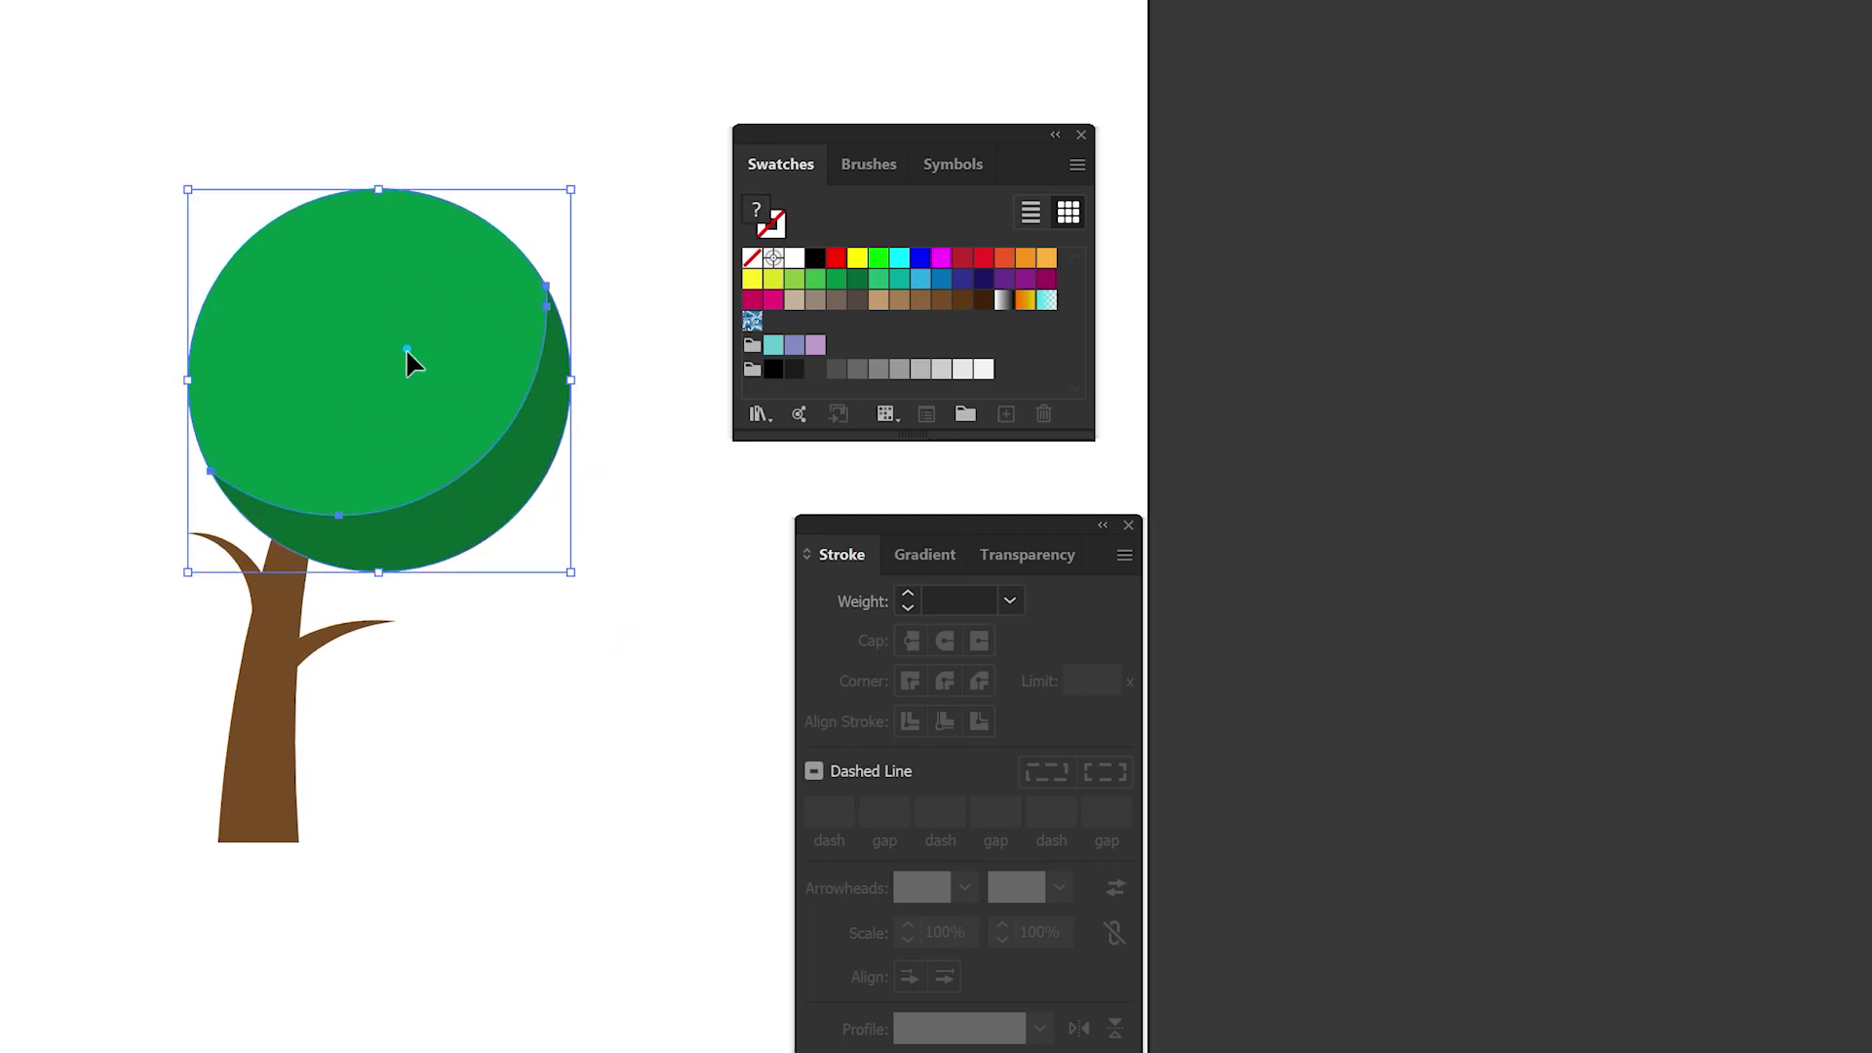
left_click_drag(407, 347, 167, 450)
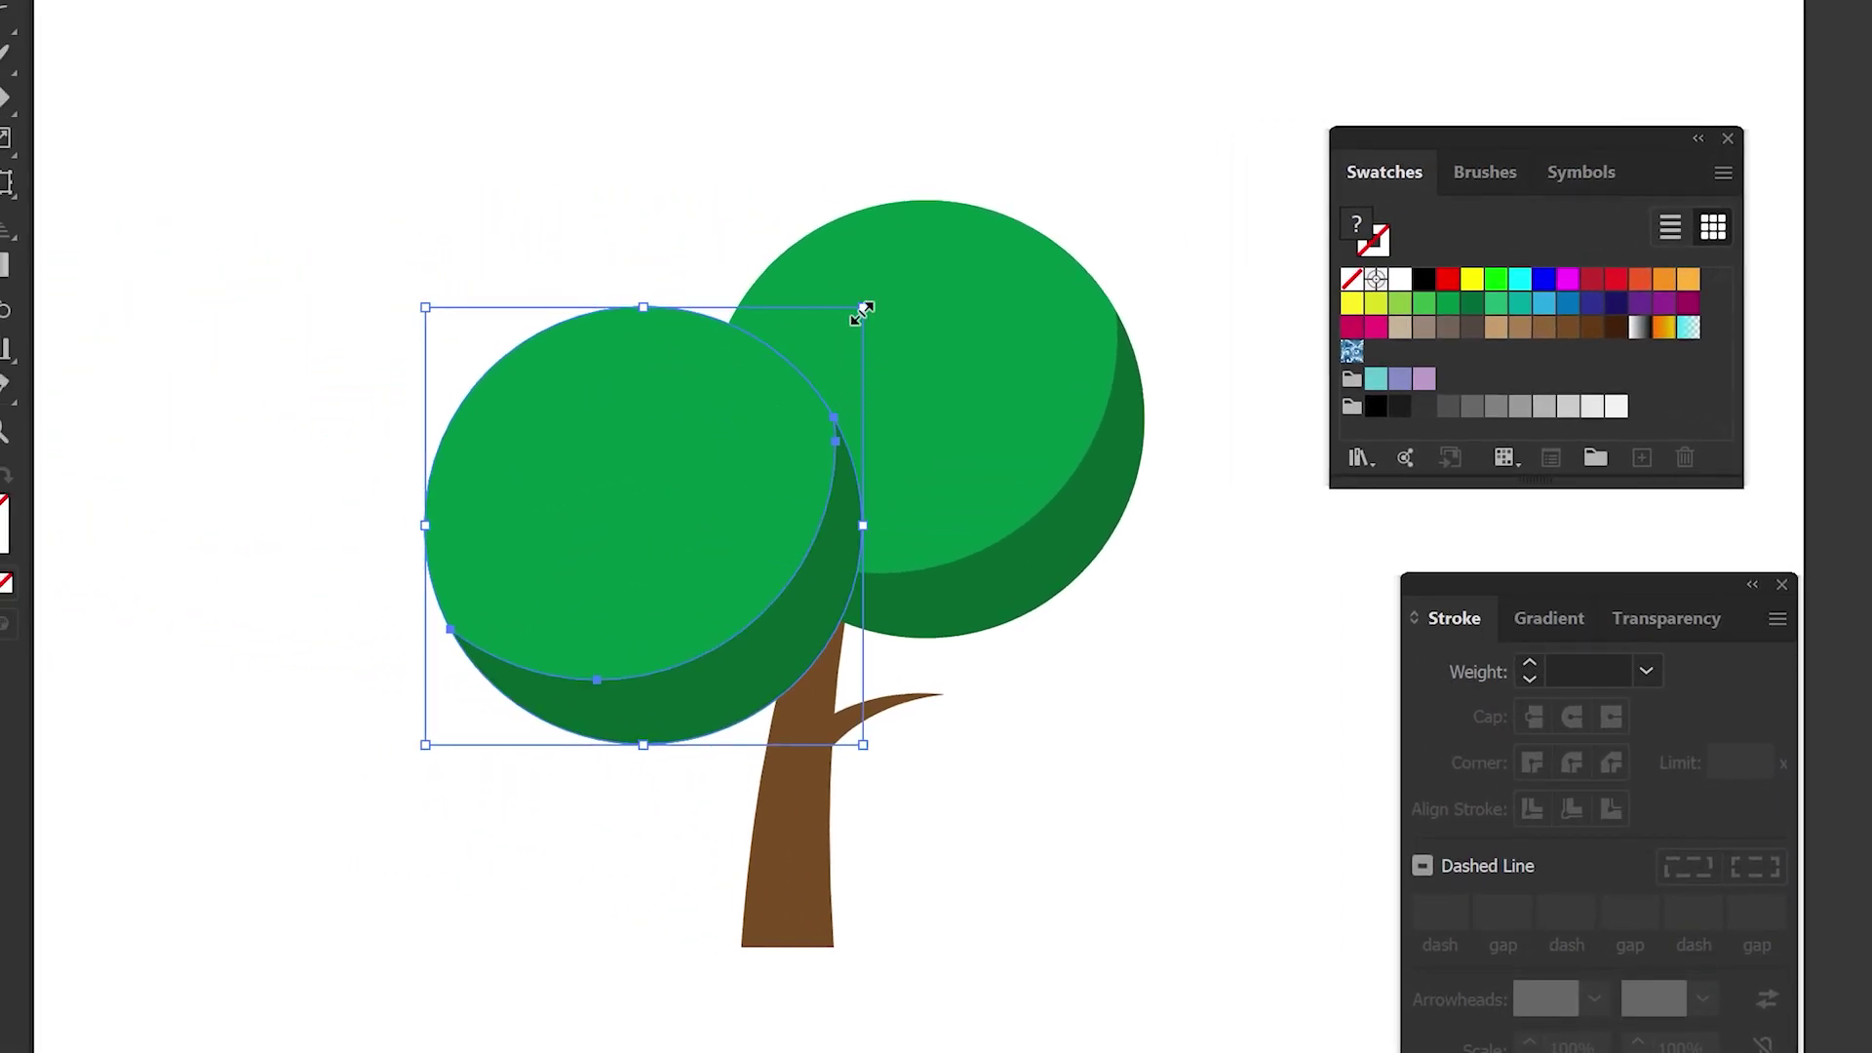
- Shrink the duplicated leaf circle and set another copy just right of the trunk
left_click_drag(862, 310, 809, 390)
left_click_drag(693, 522, 1036, 663)
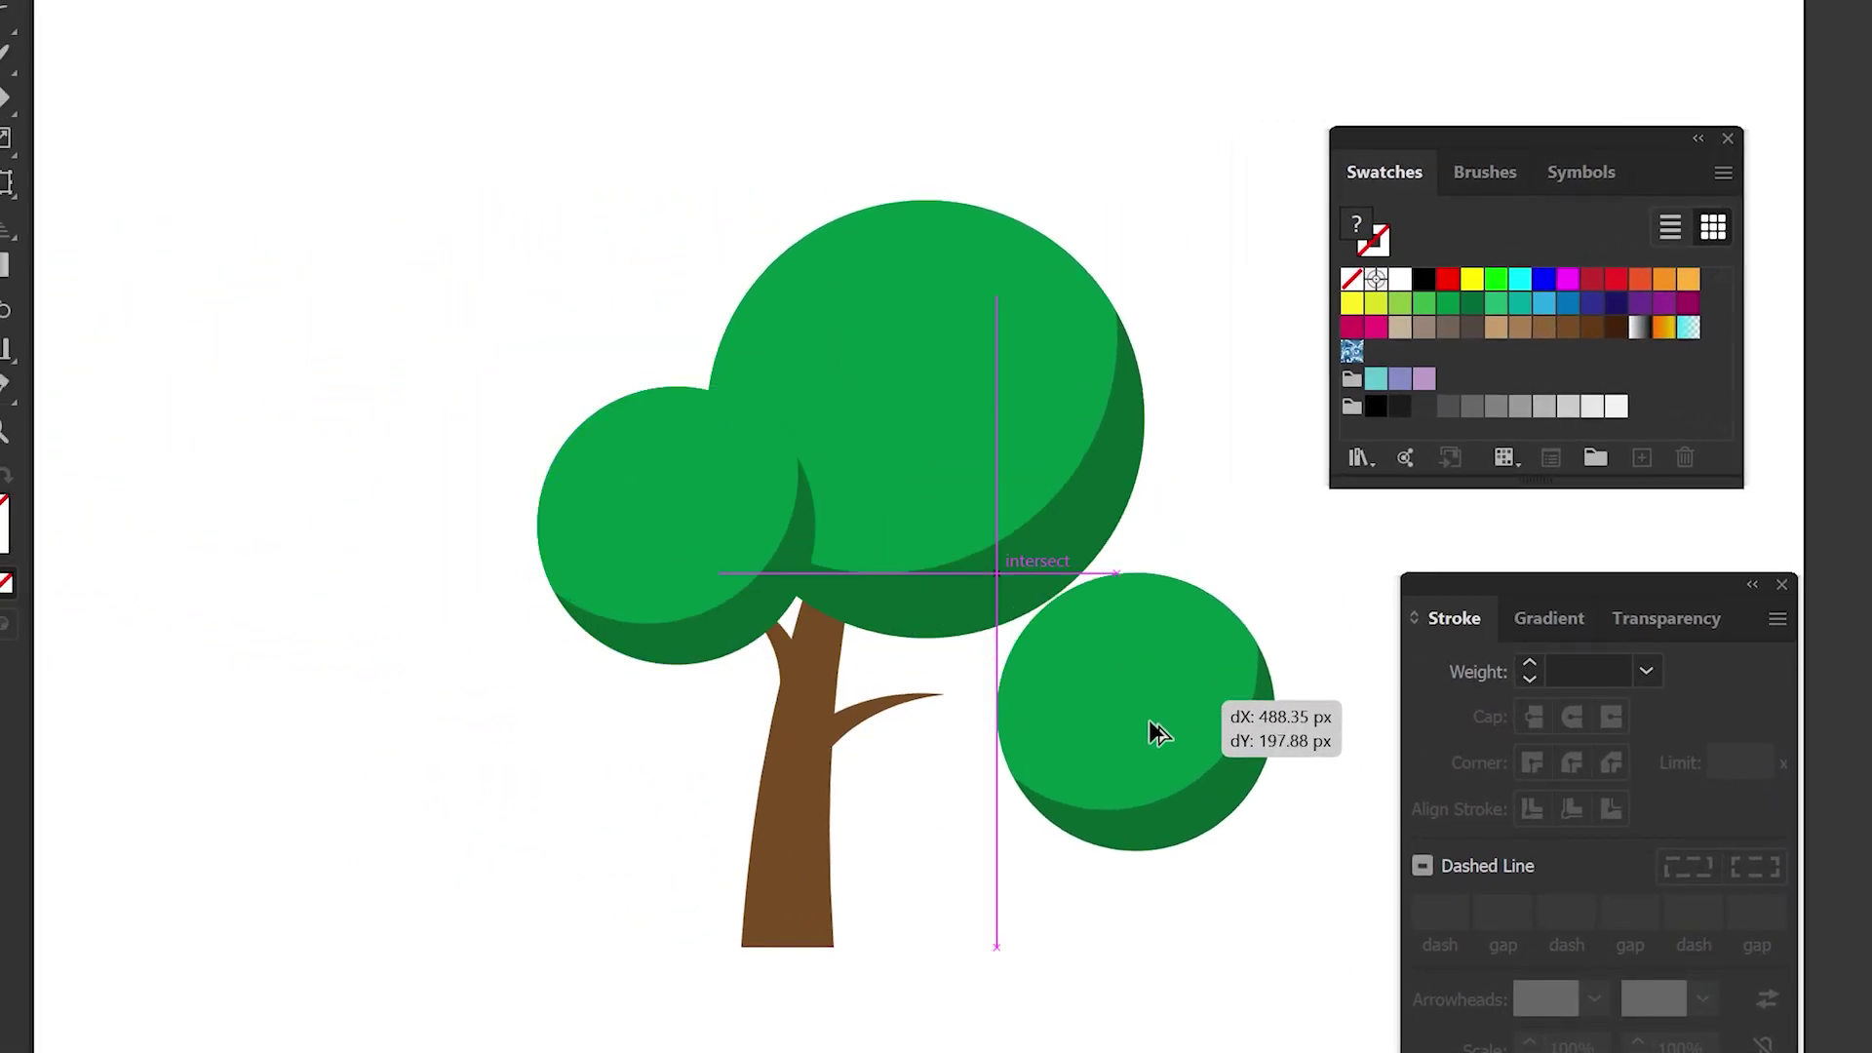
left_click_drag(1036, 664, 1030, 645)
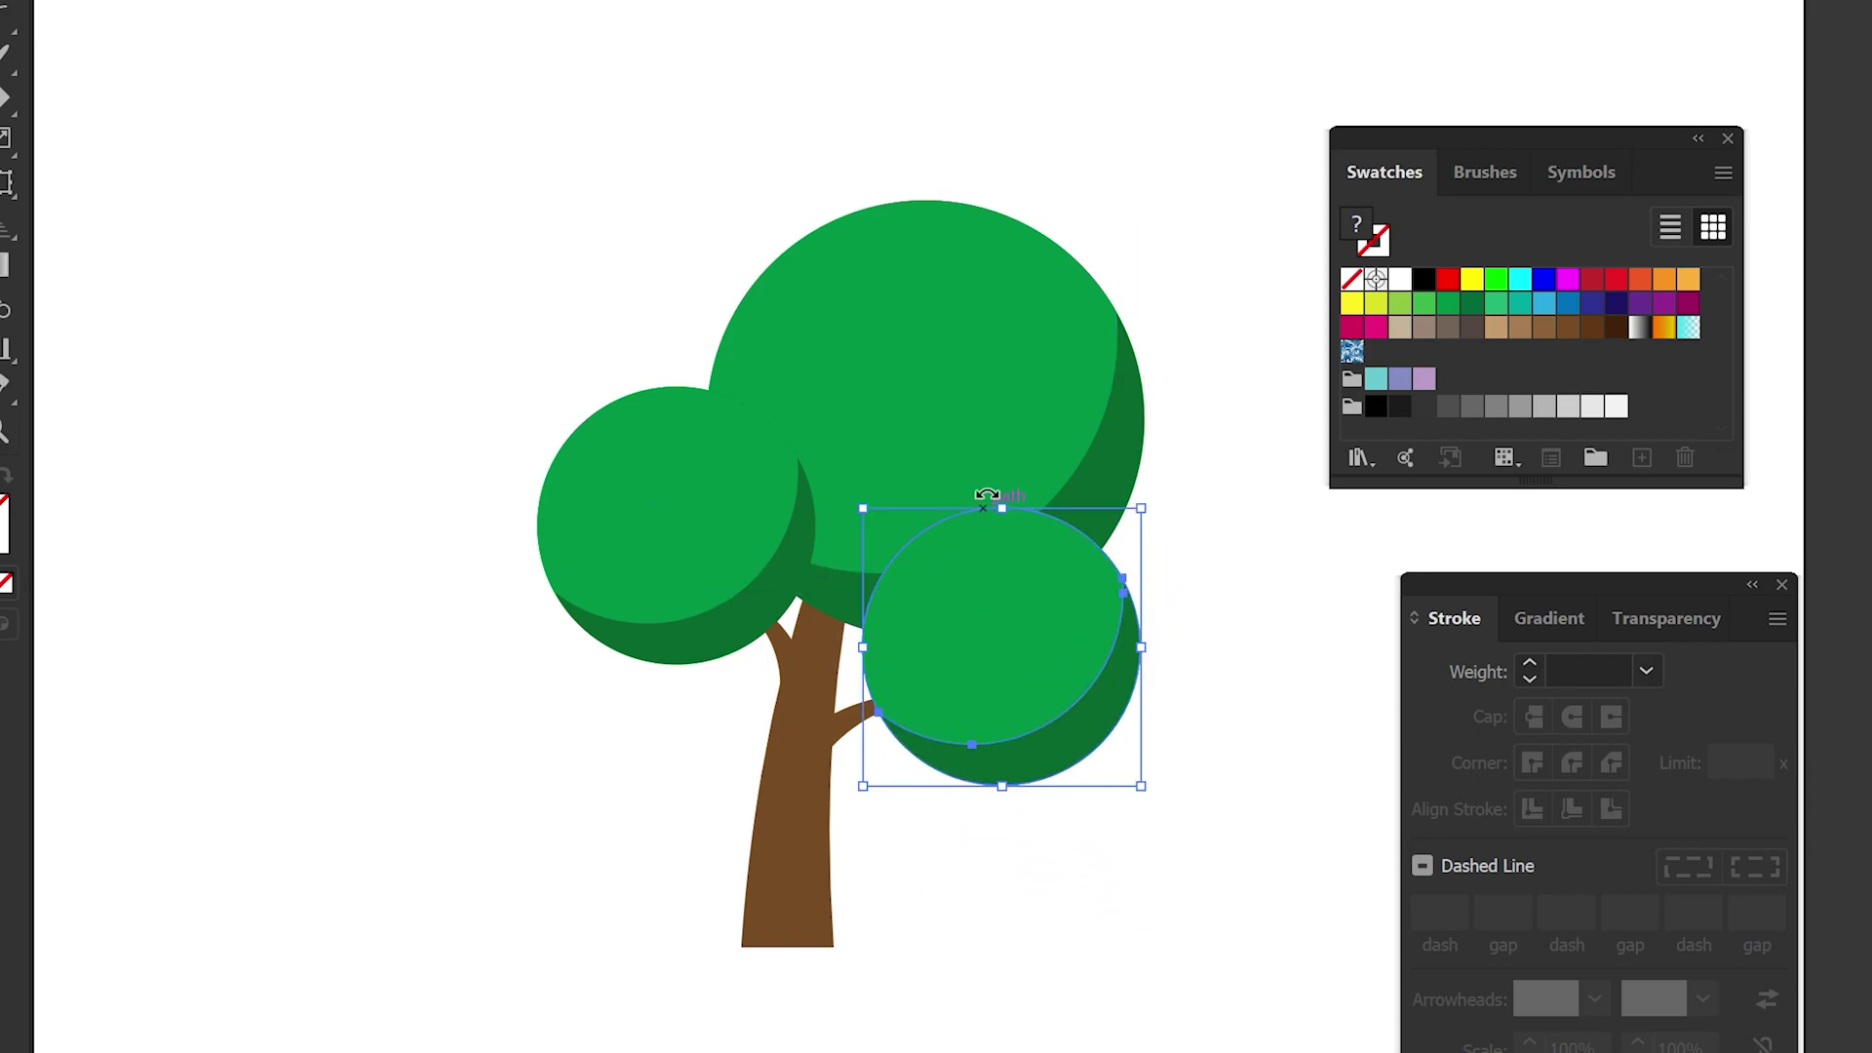
- Adjust the small lower-right circle's stacking so it sits behind the big circle's shadow
left_click(988, 400)
left_click(1129, 863)
left_click(1035, 716)
key("a")
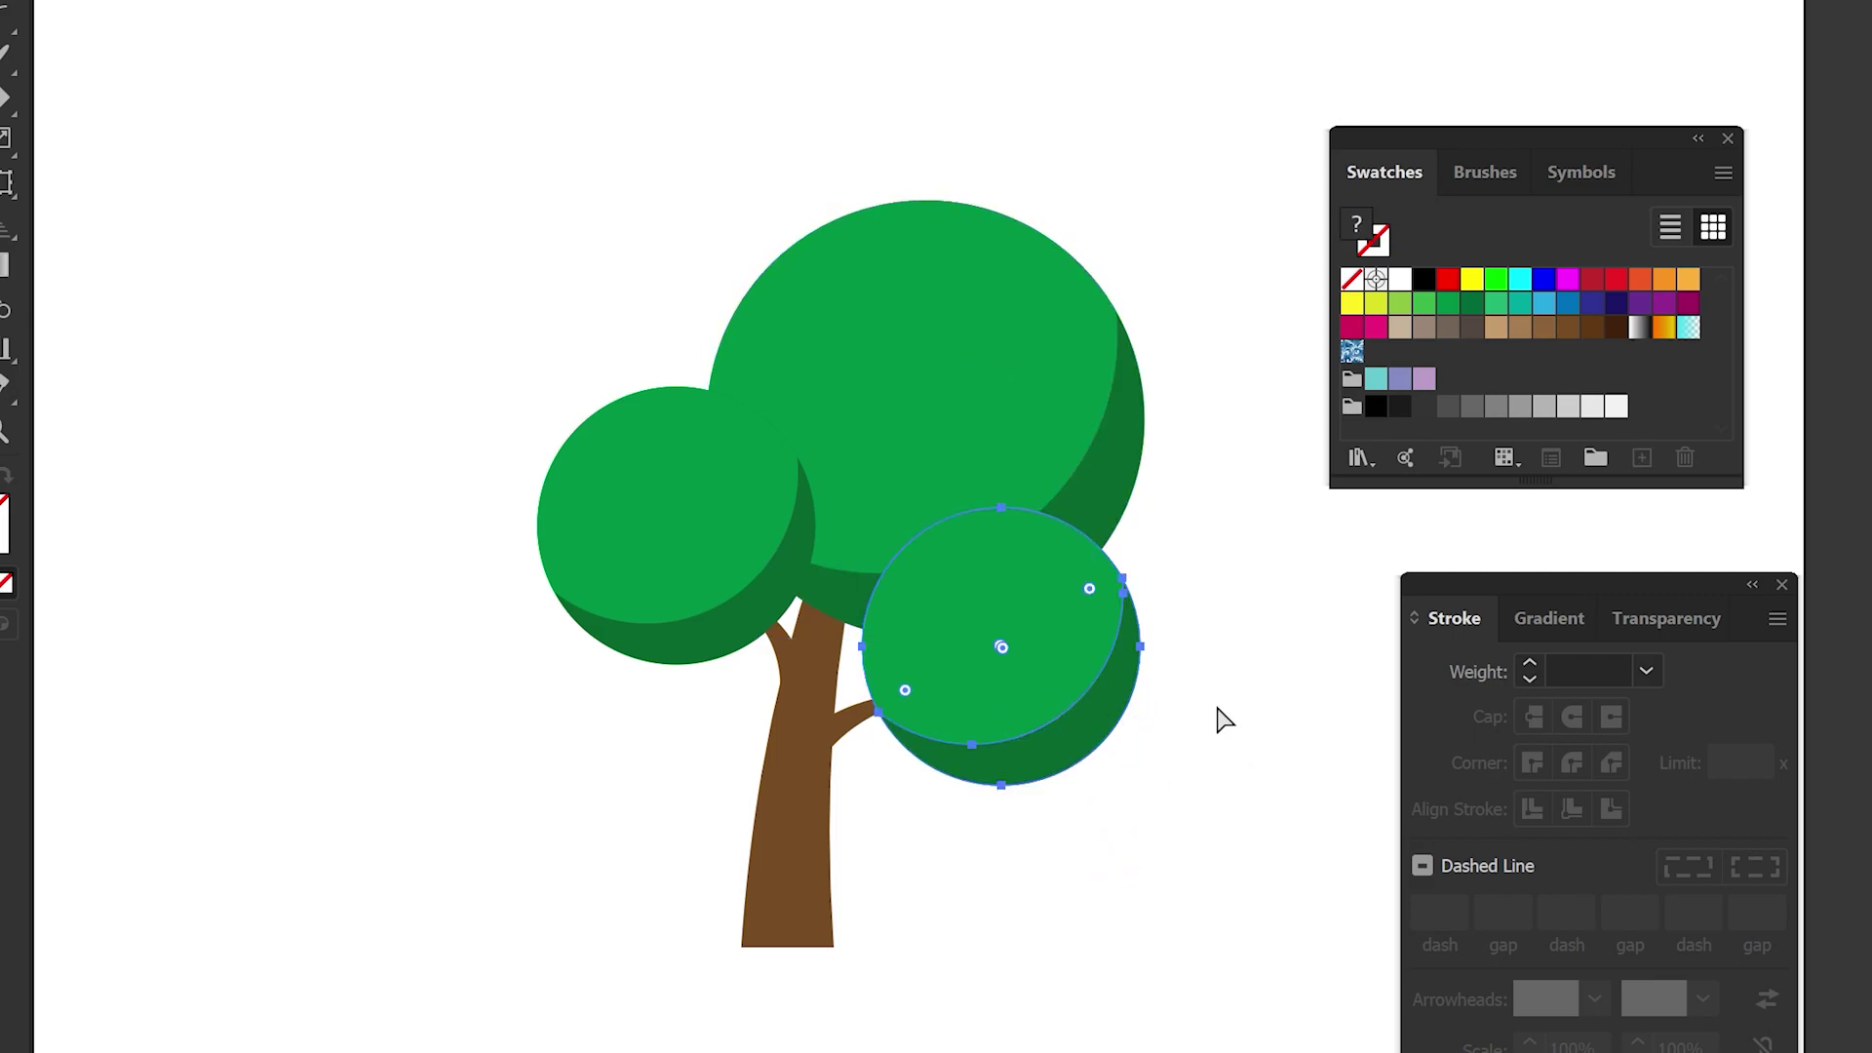
key("ctrl+bracketleft")
key("ctrl+bracketleft")
key("ctrl+bracketright")
key("v")
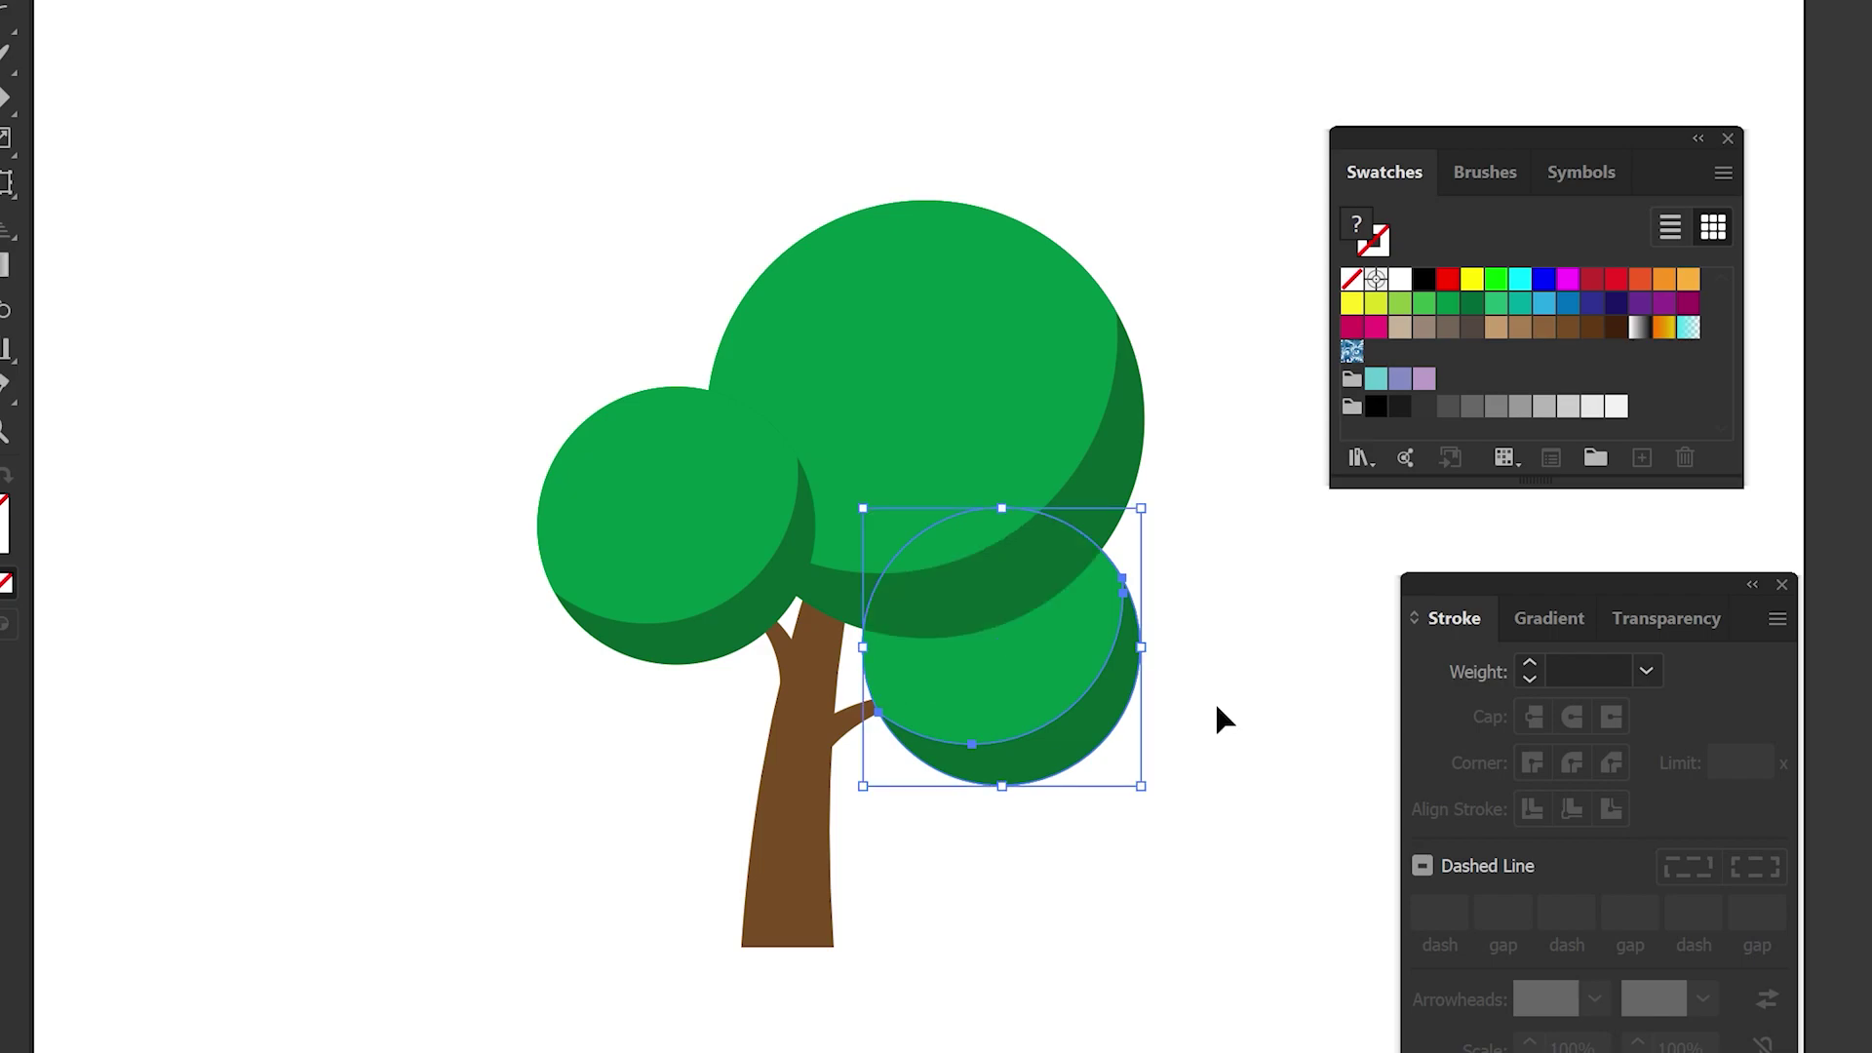
key("a")
key("ctrl+bracketleft")
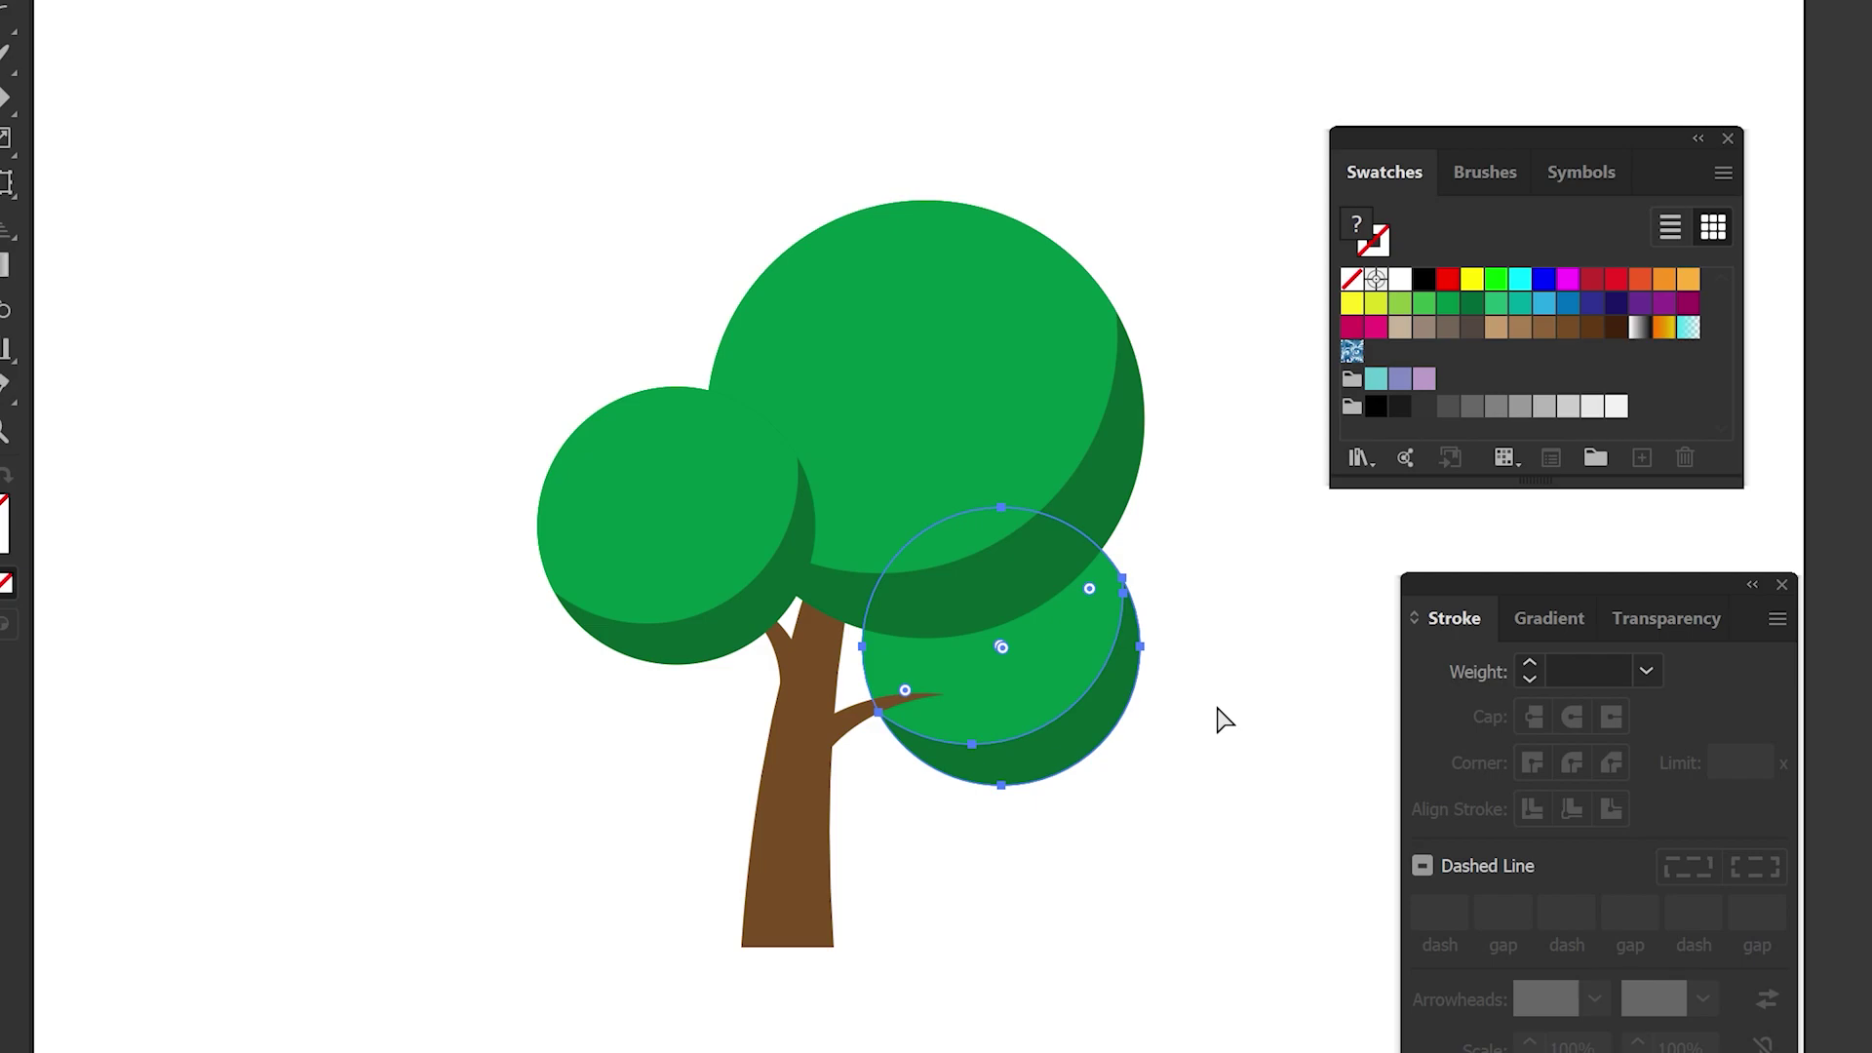
key("ctrl+bracketright")
key("ctrl+bracketright")
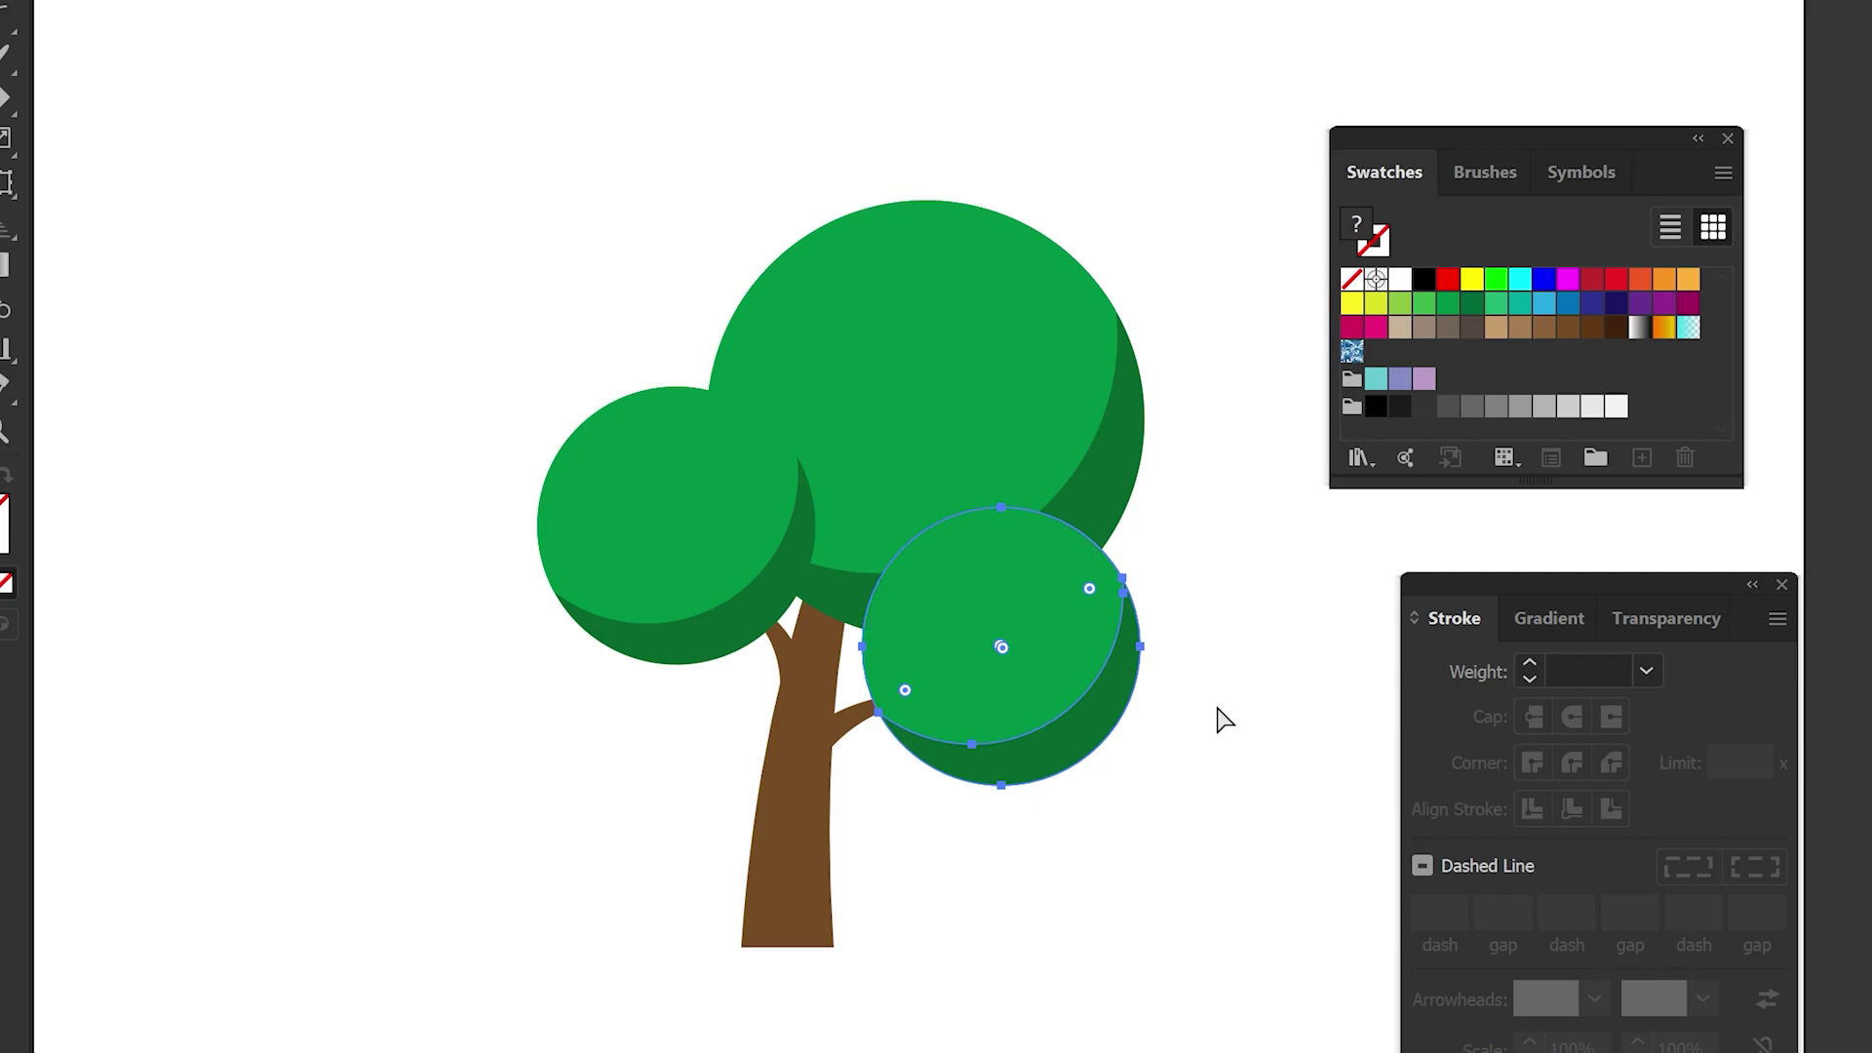
key("ctrl+bracketleft")
key("v")
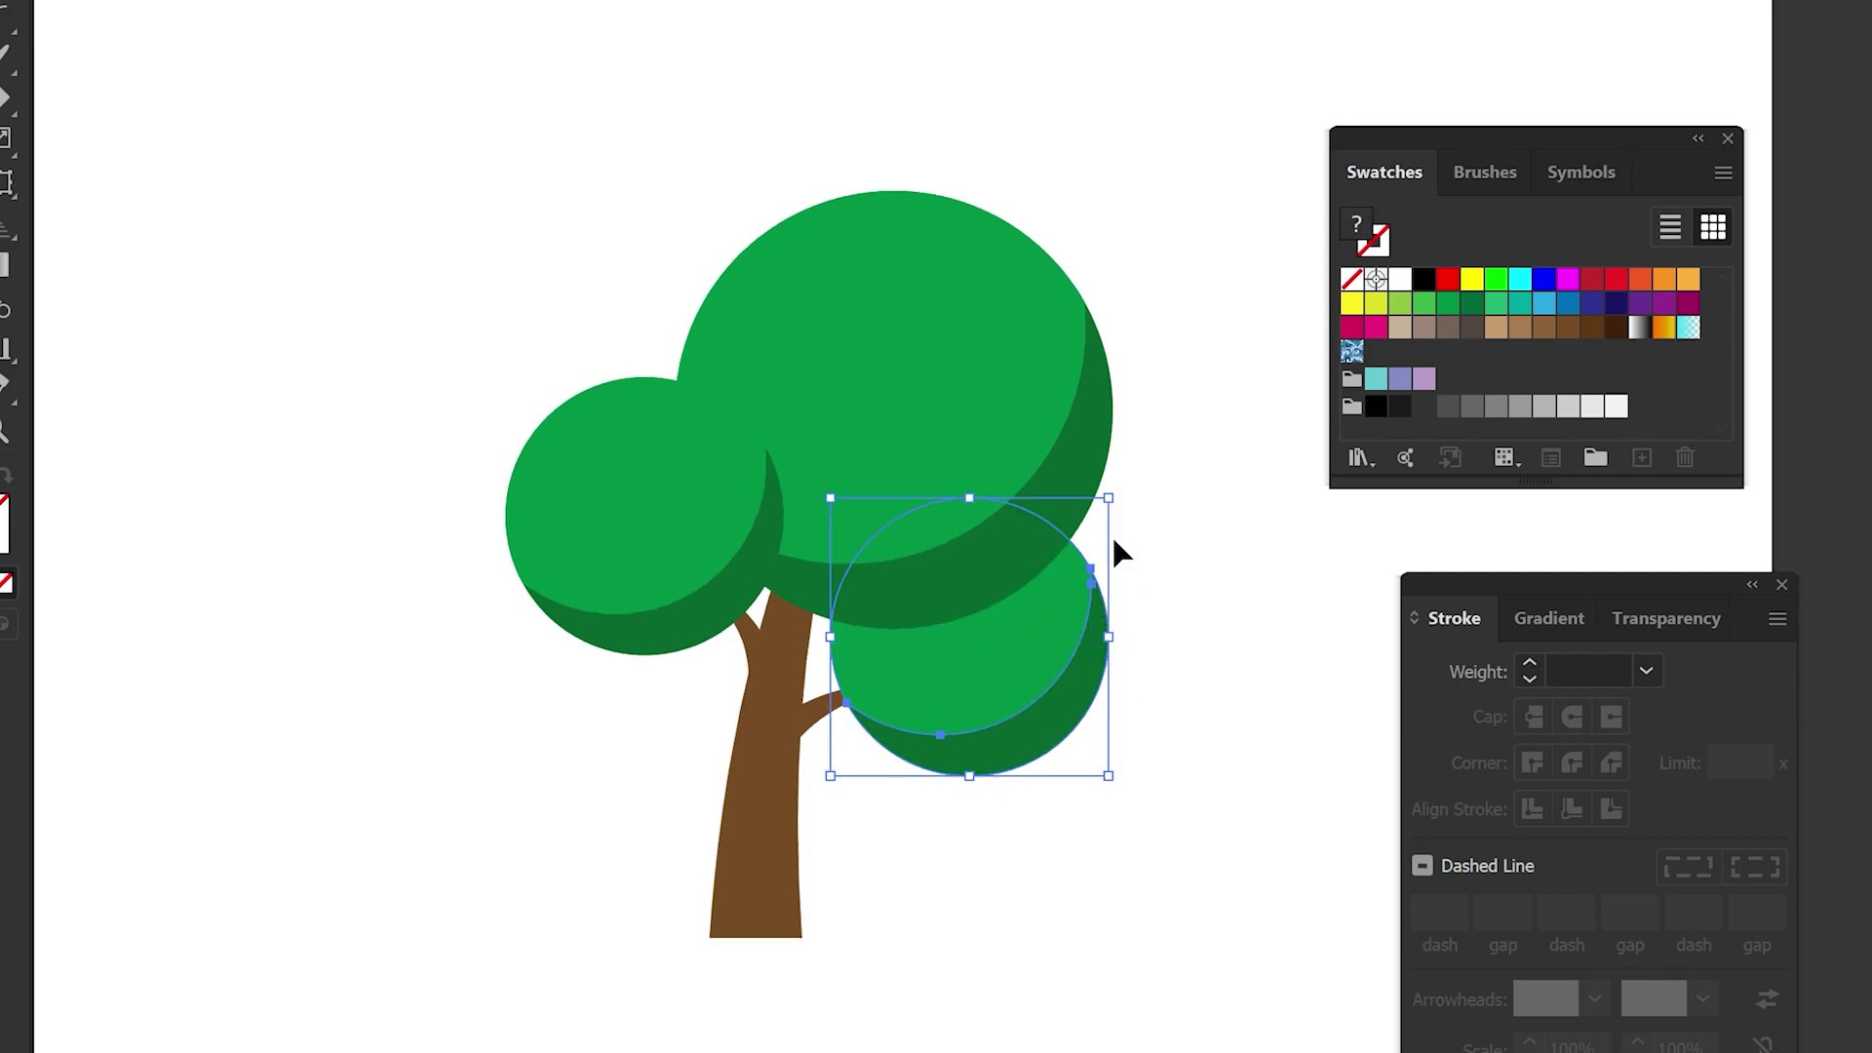
- Shrink the small circle around its centre and move it slightly left and down
left_click_drag(1111, 497, 1066, 541)
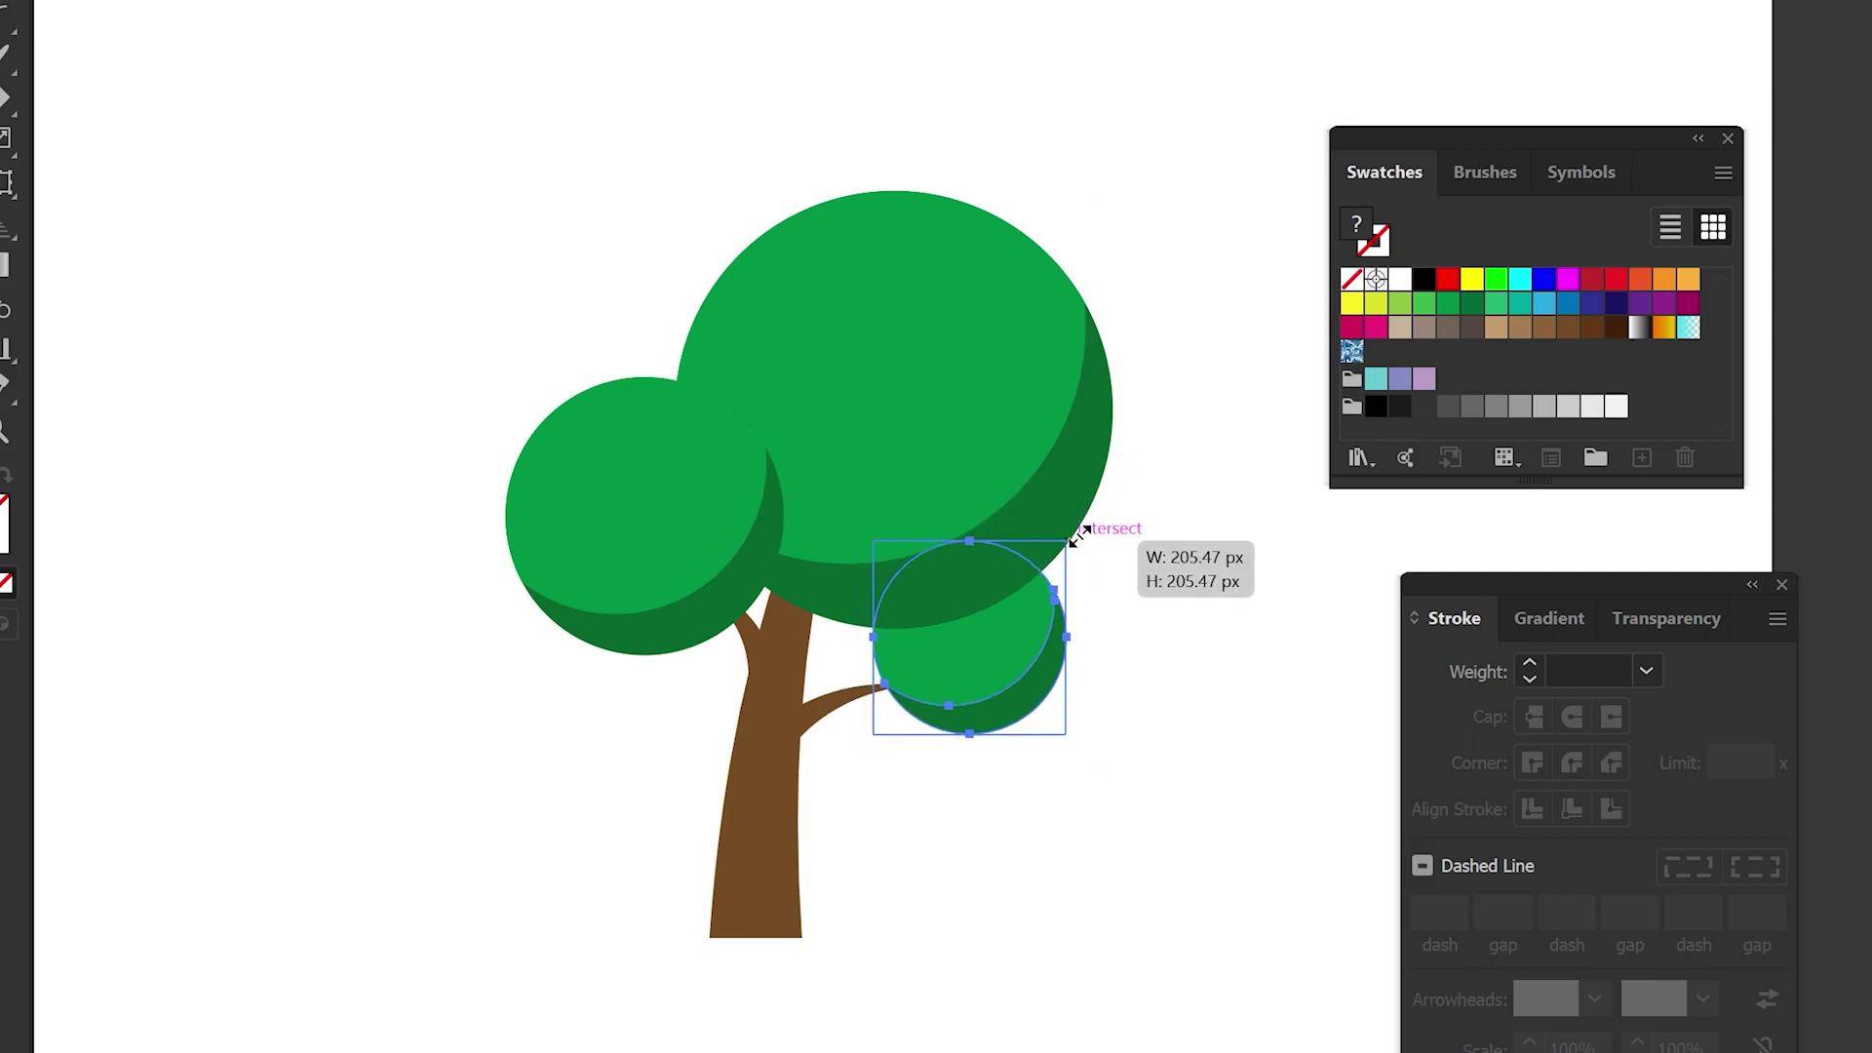
left_click(1112, 655)
left_click_drag(950, 688, 908, 722)
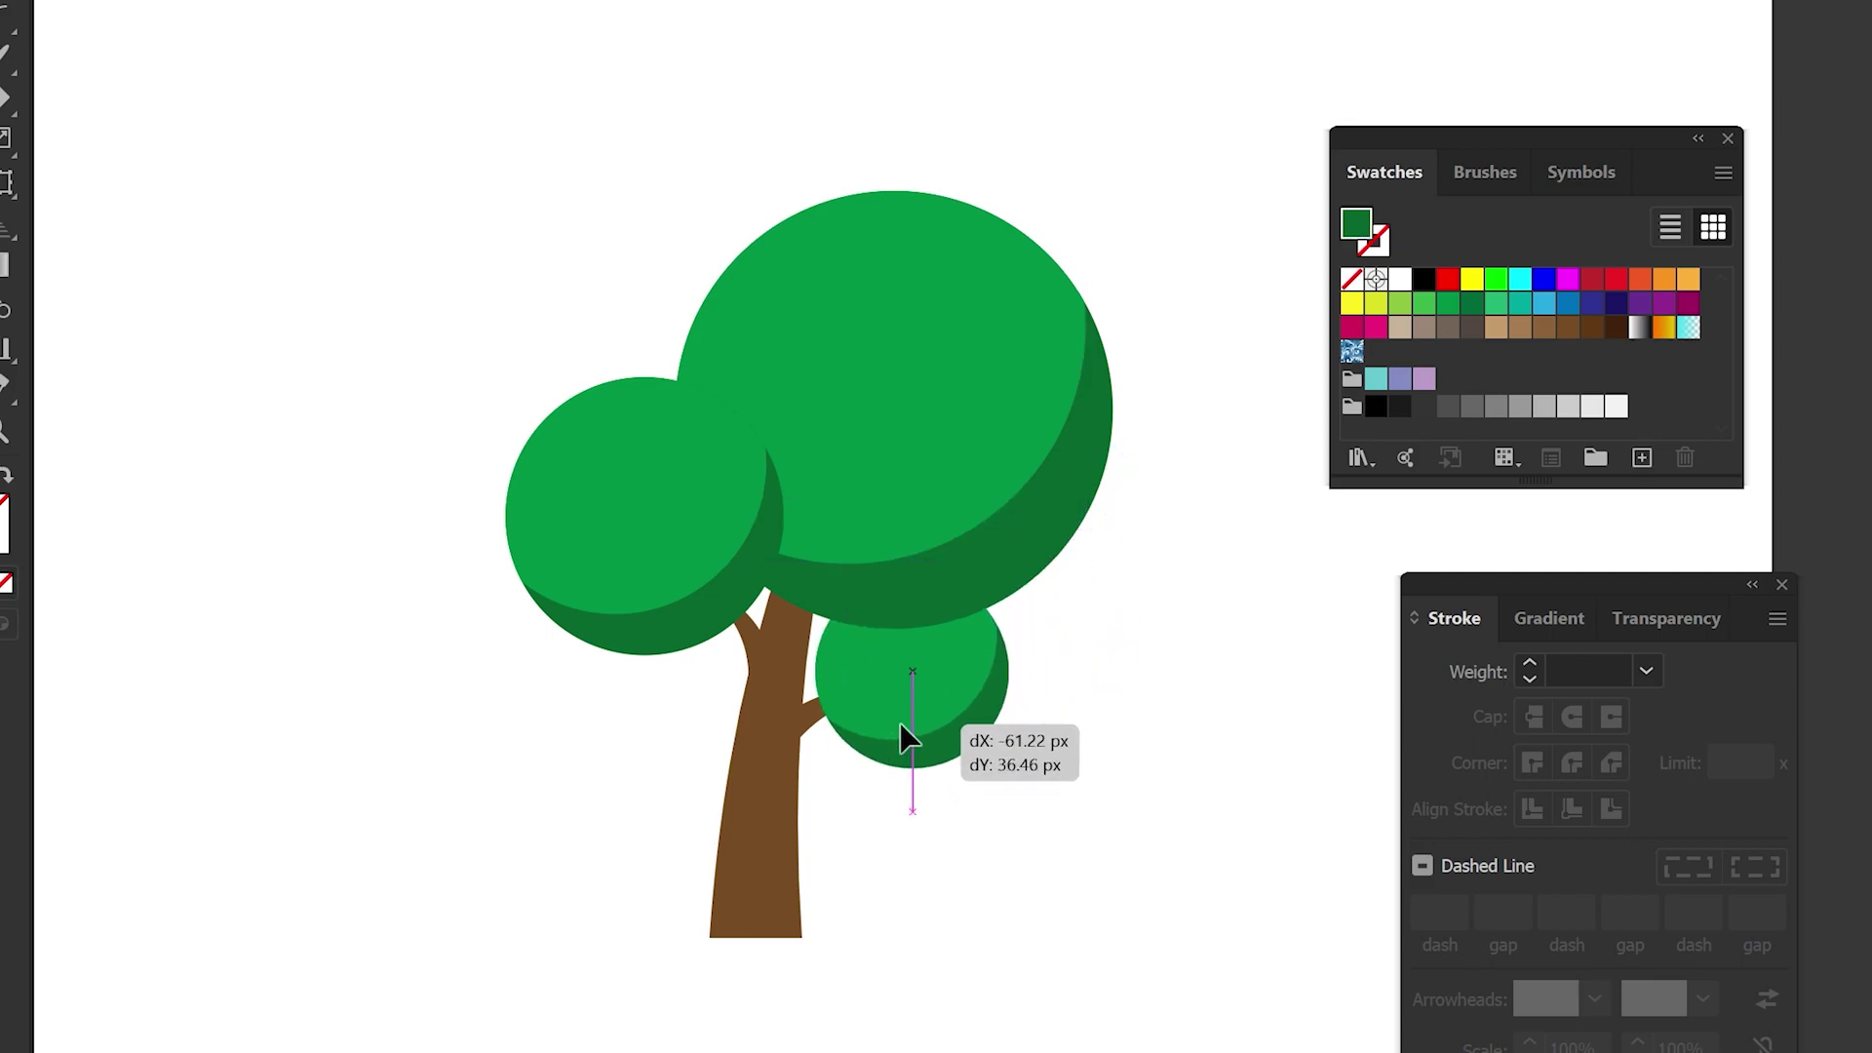
mouse_move(843, 848)
left_mouse_down()
mouse_move(1009, 711)
mouse_move(1007, 756)
left_mouse_up()
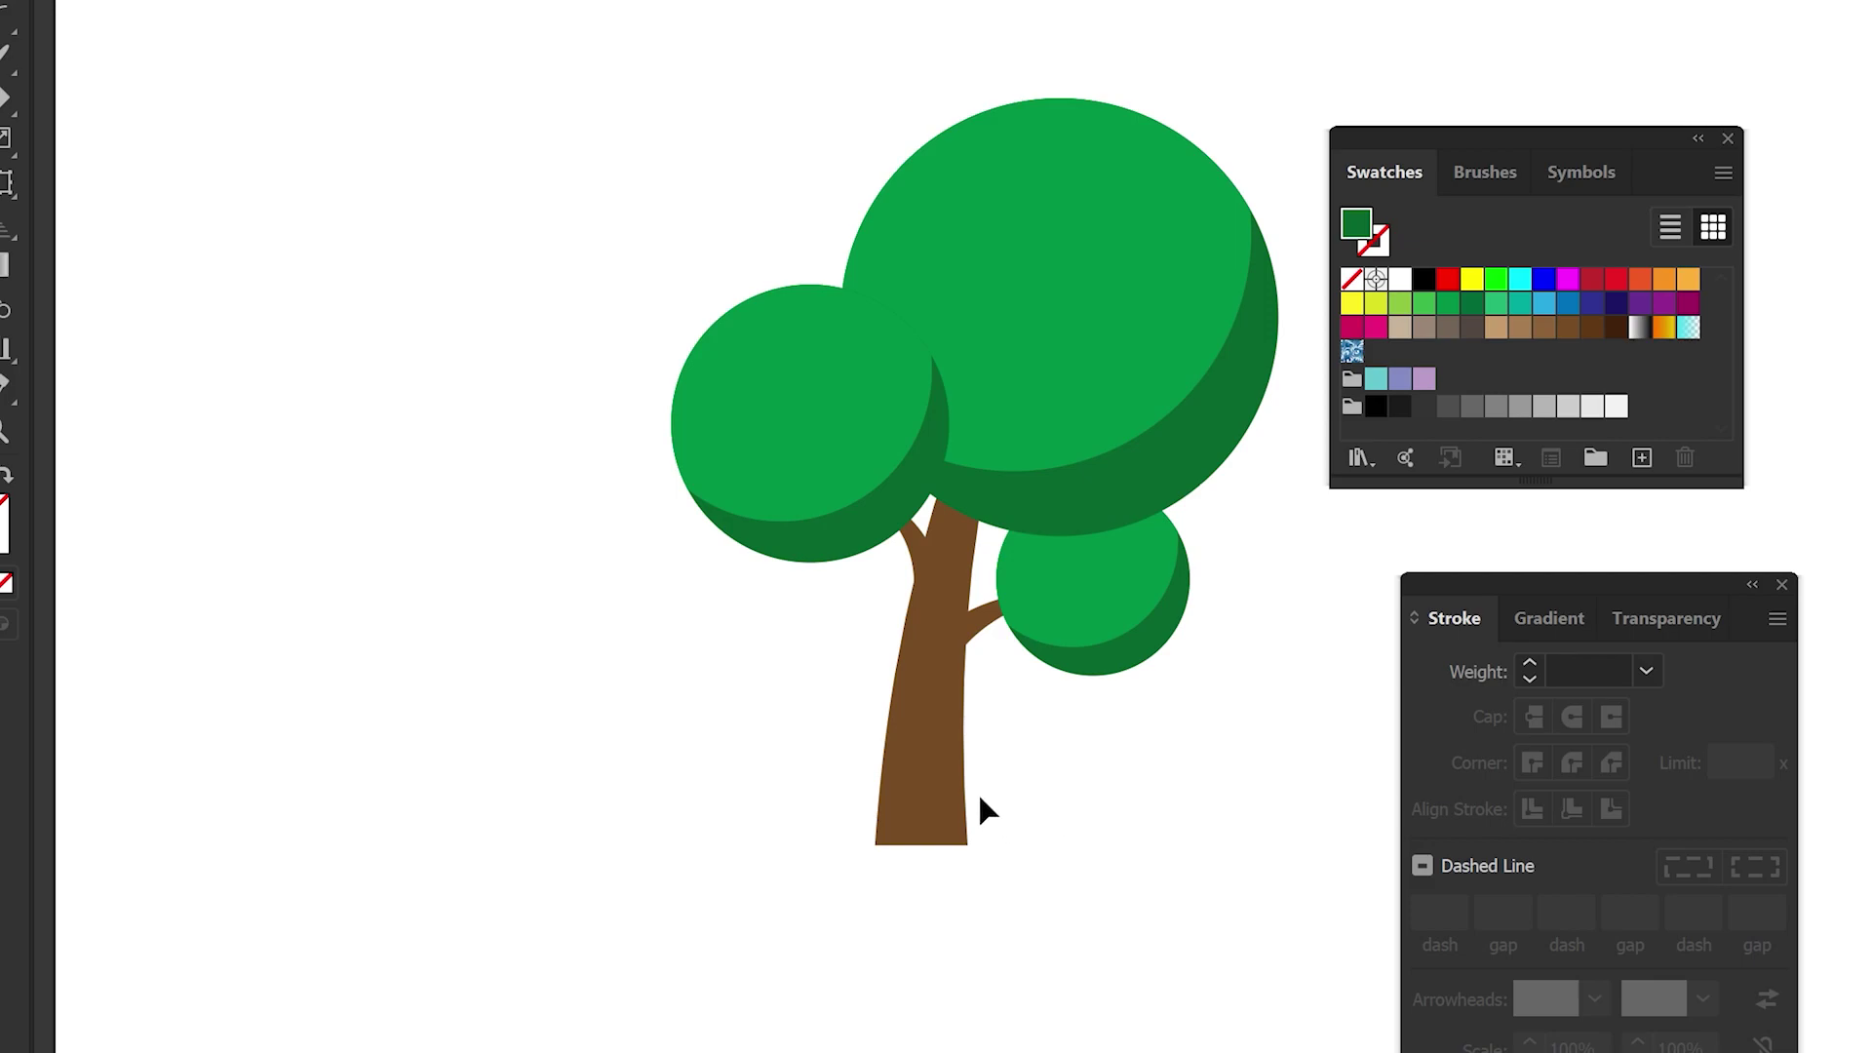
- Convert the trunk's thick brown stroke into a filled shape with Outline Stroke
left_click(924, 746)
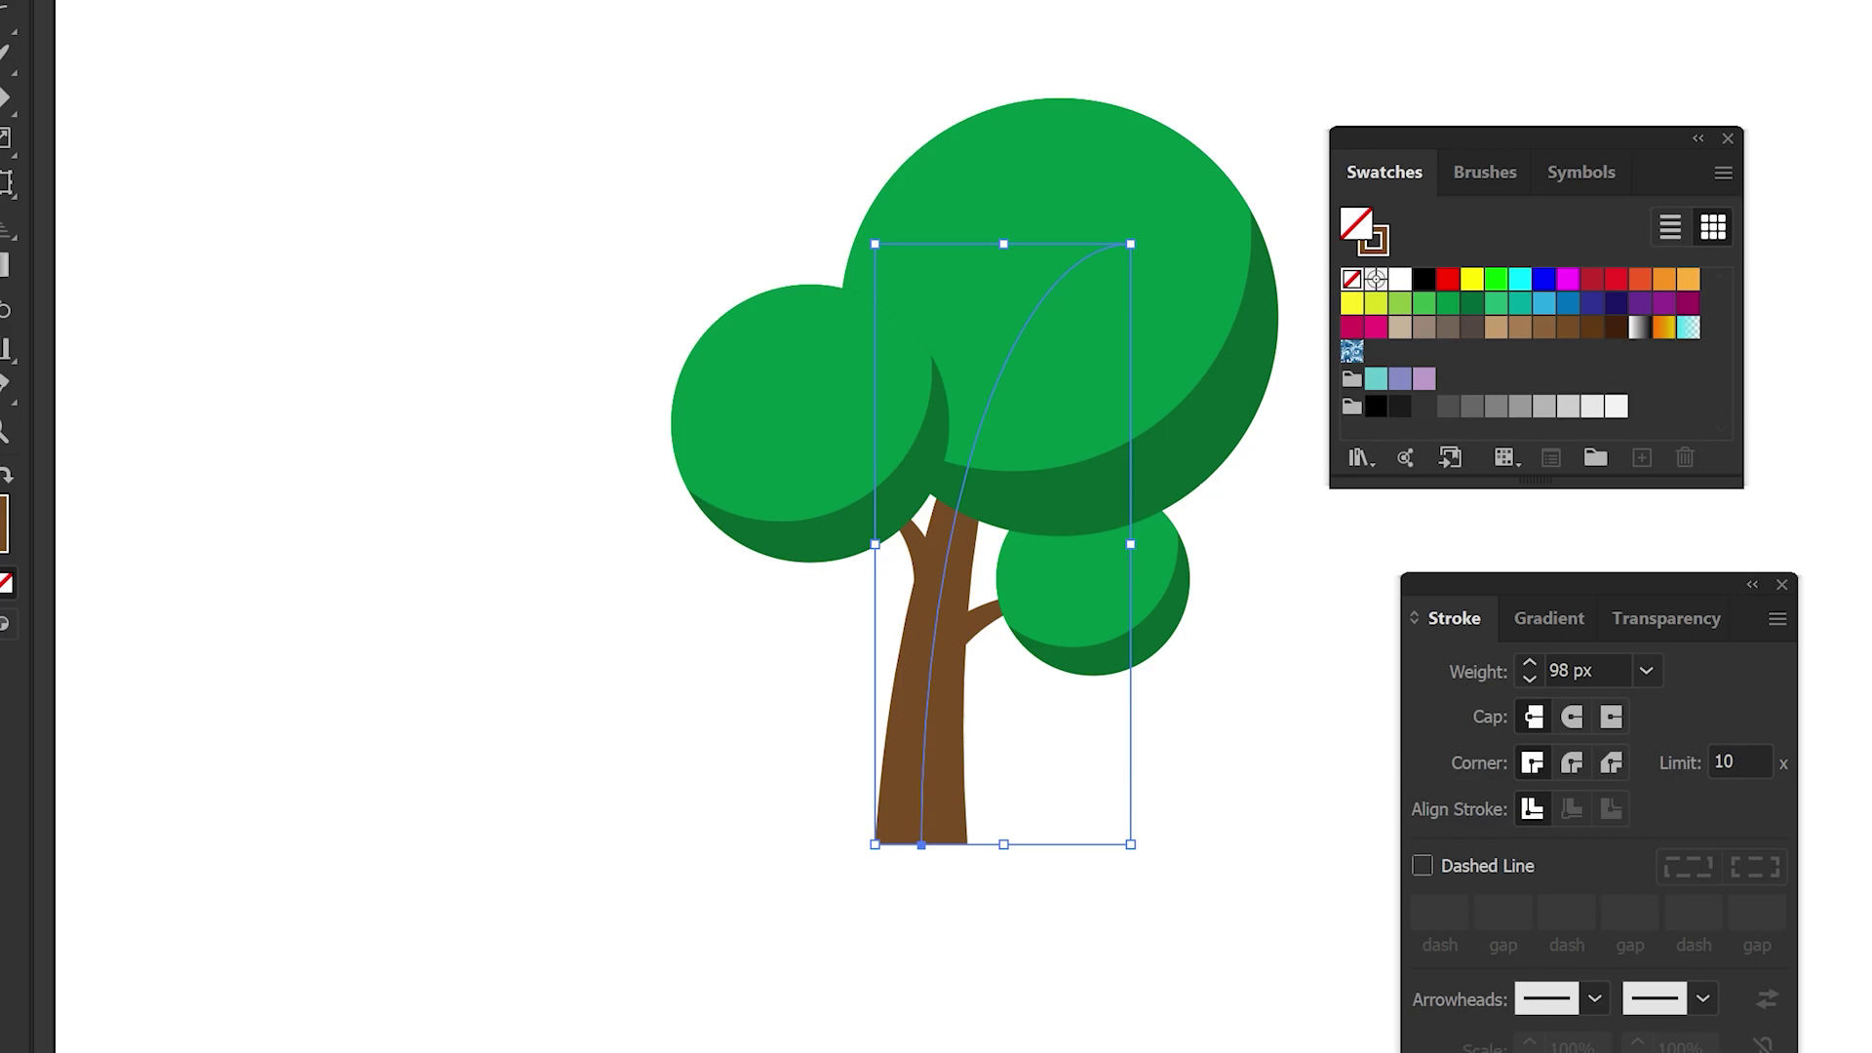
left_click(231, 23)
mouse_move(242, 589)
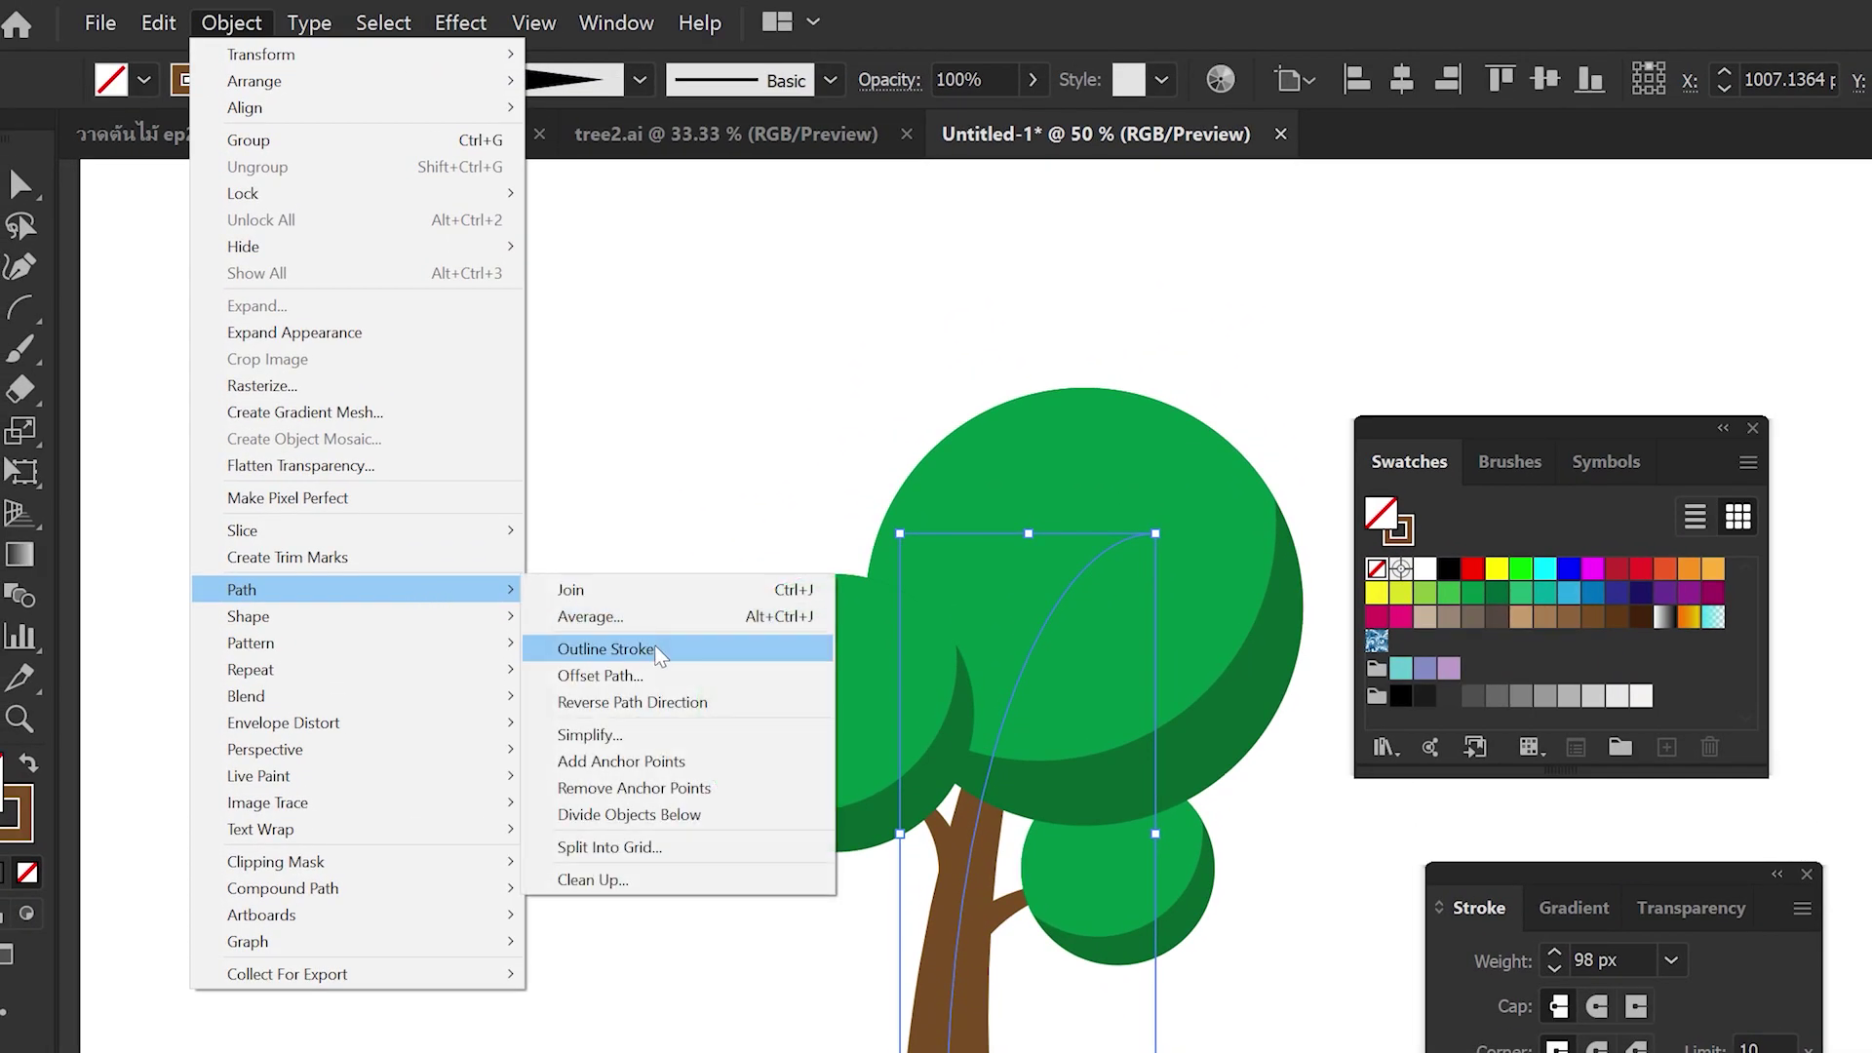
left_click(672, 658)
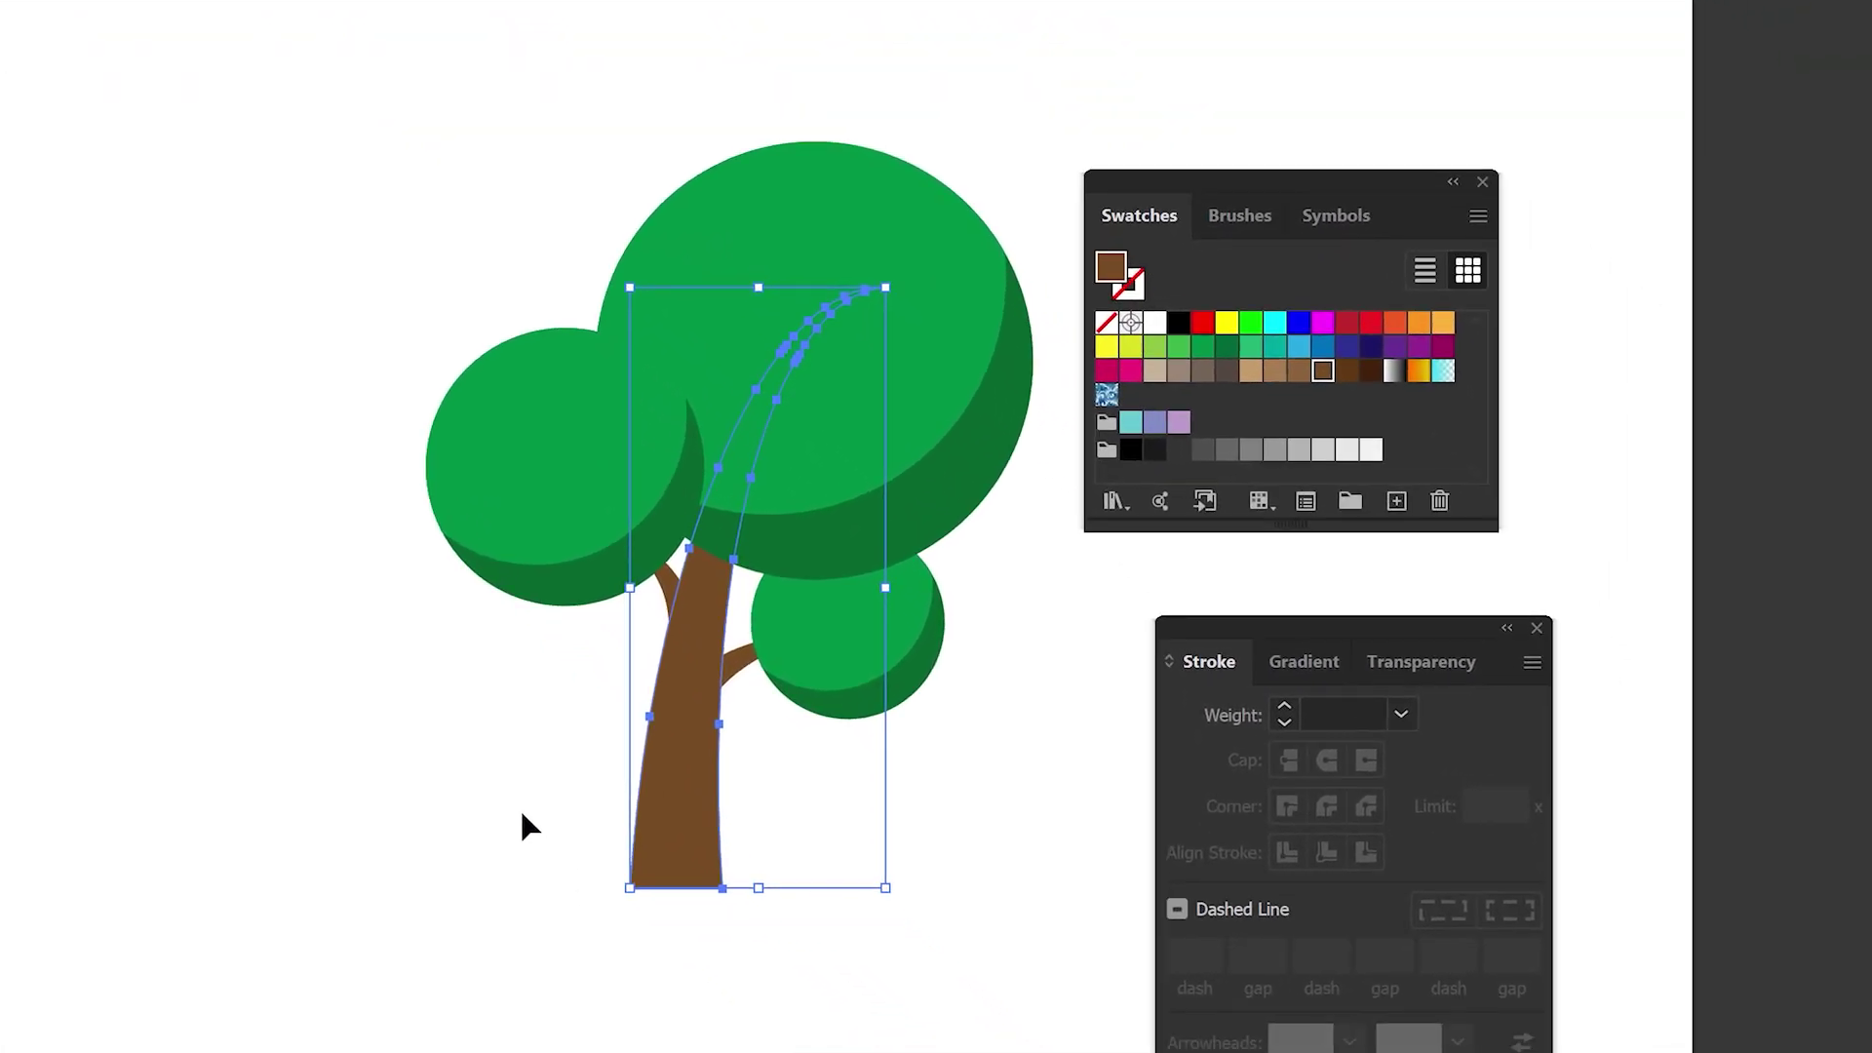
left_click(585, 1042)
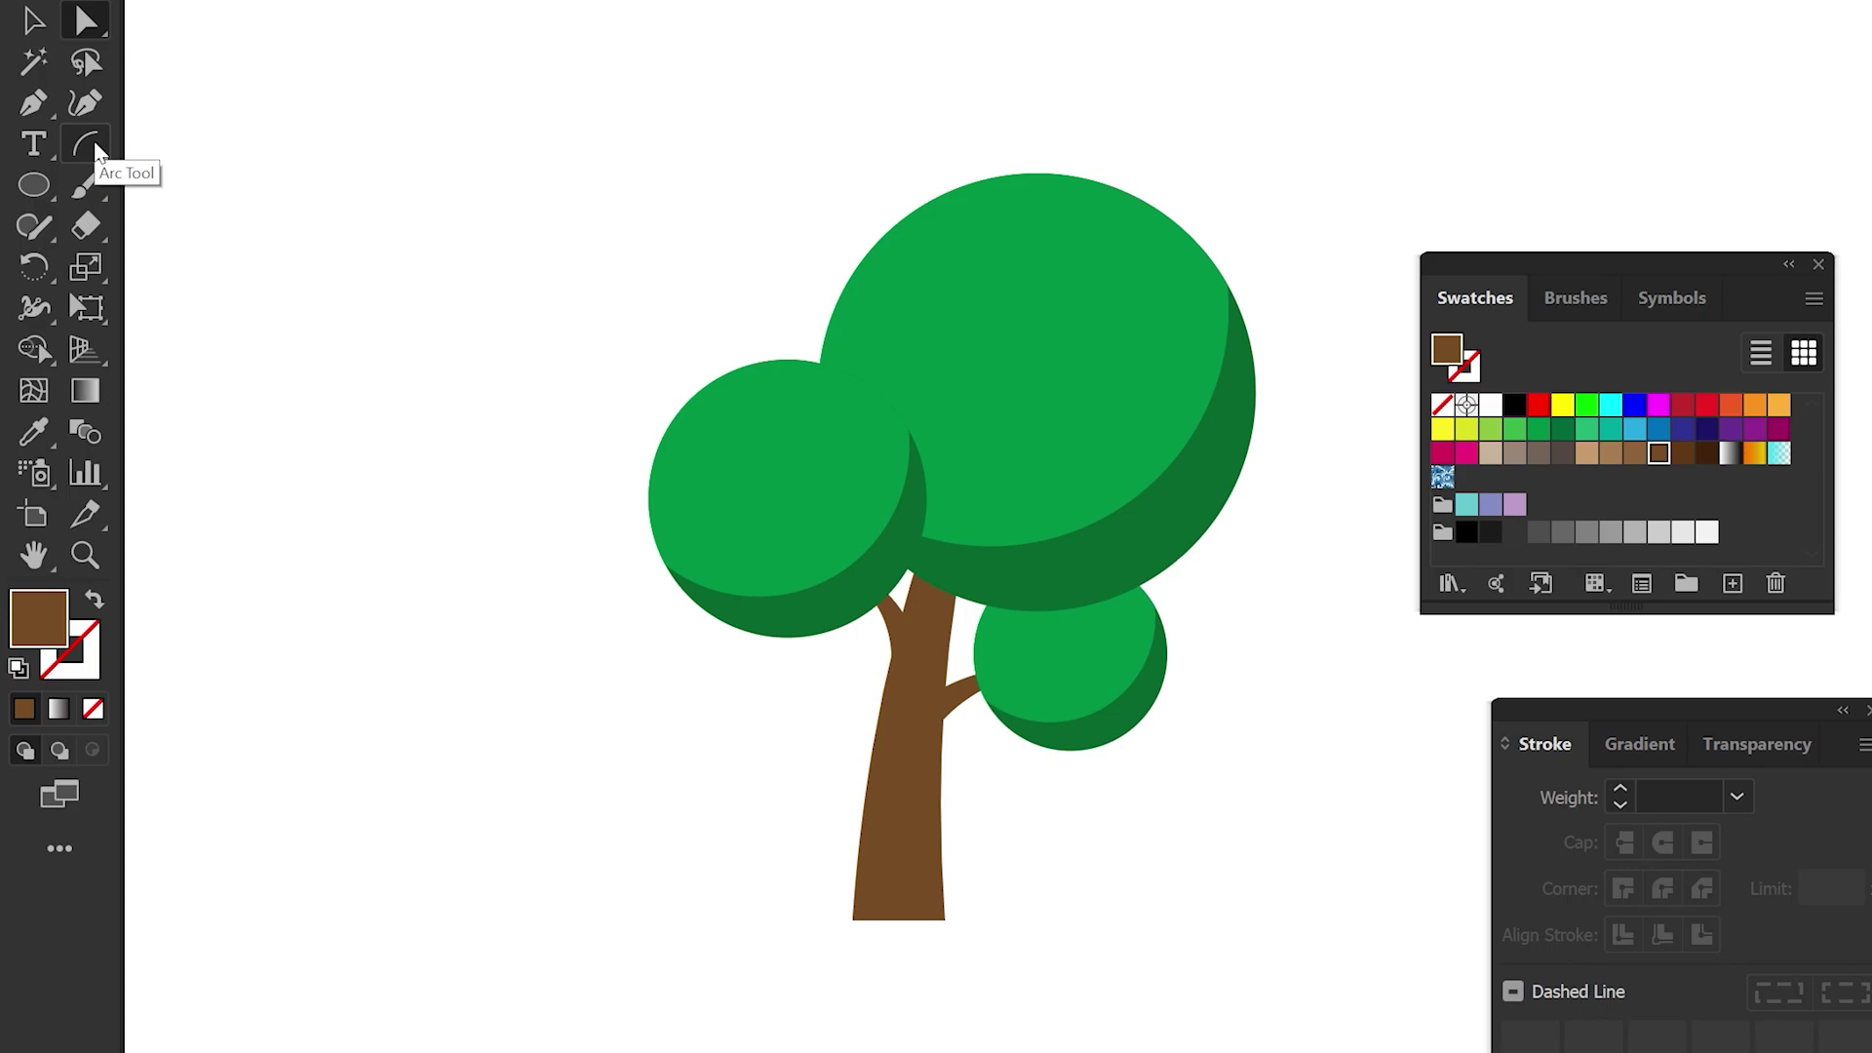
- Draw a curved arc across the trunk base and select it together with the trunk
left_click(87, 147)
left_click_drag(952, 769, 797, 897)
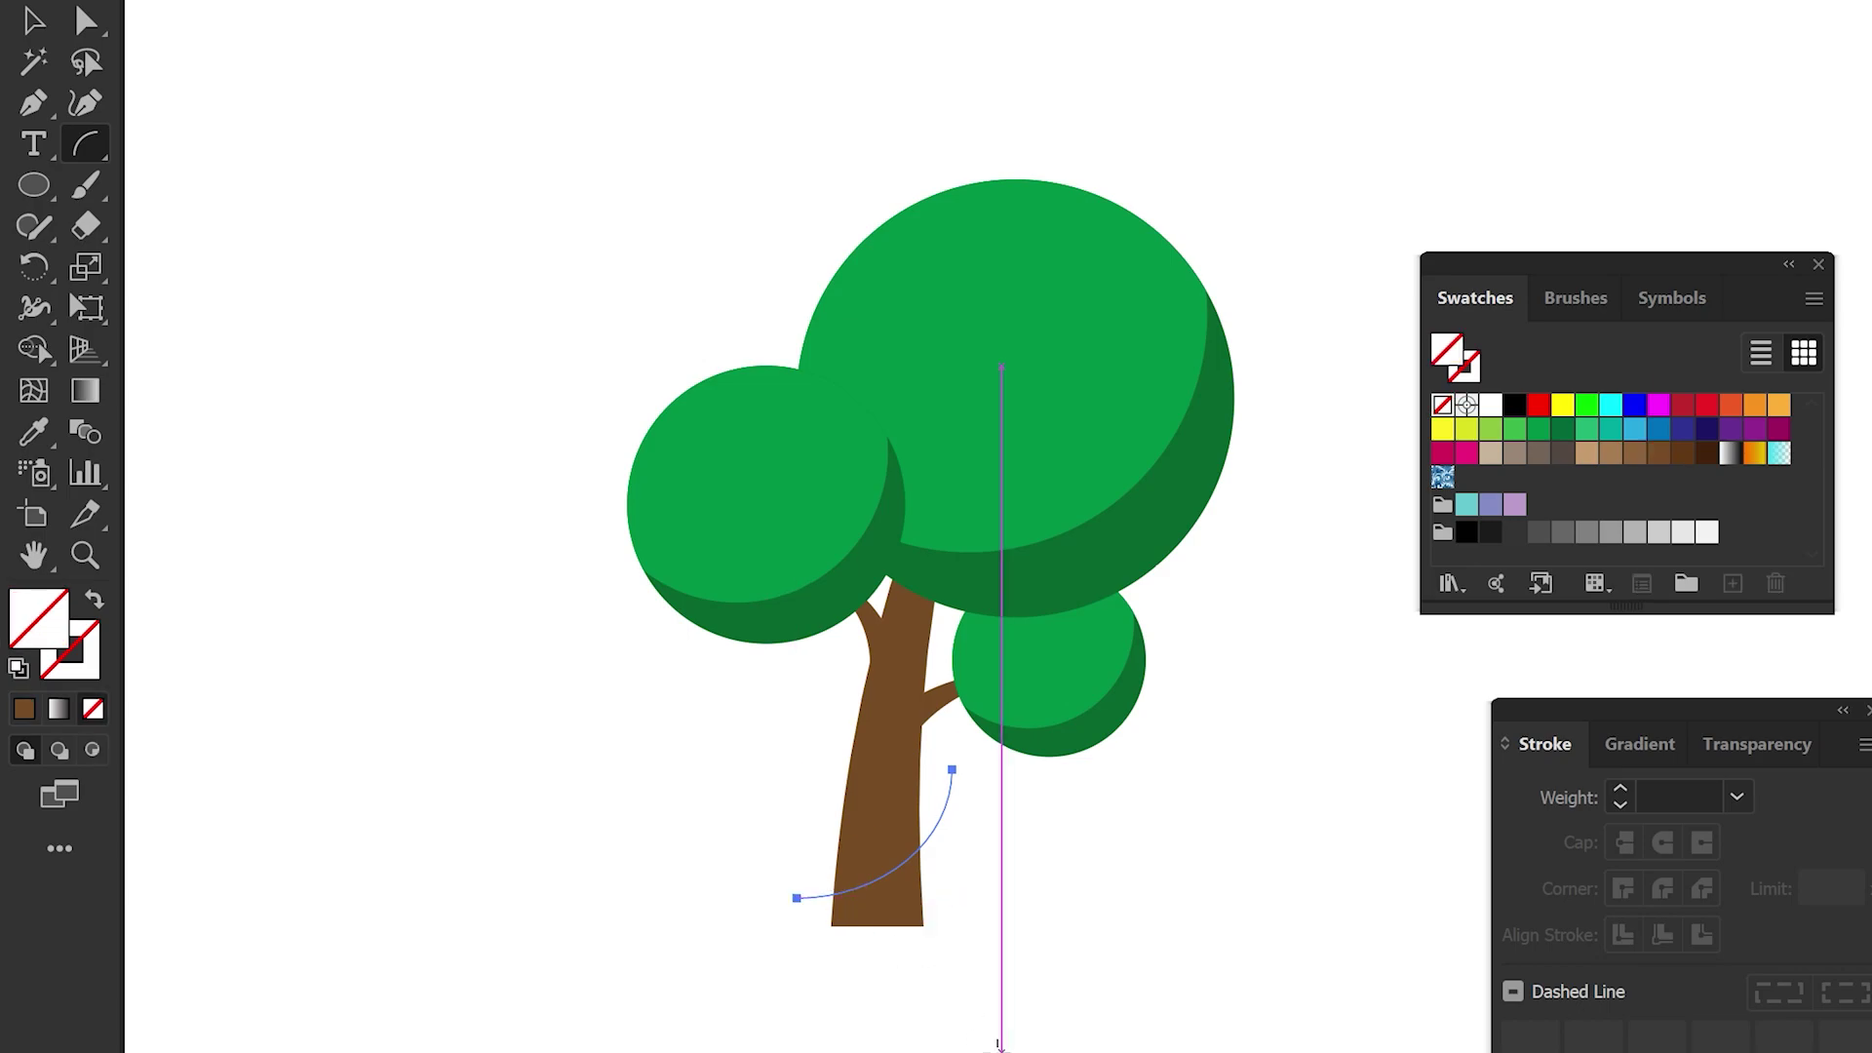
scroll(996, 1043, "up", 1)
scroll(1022, 964, "left", 5)
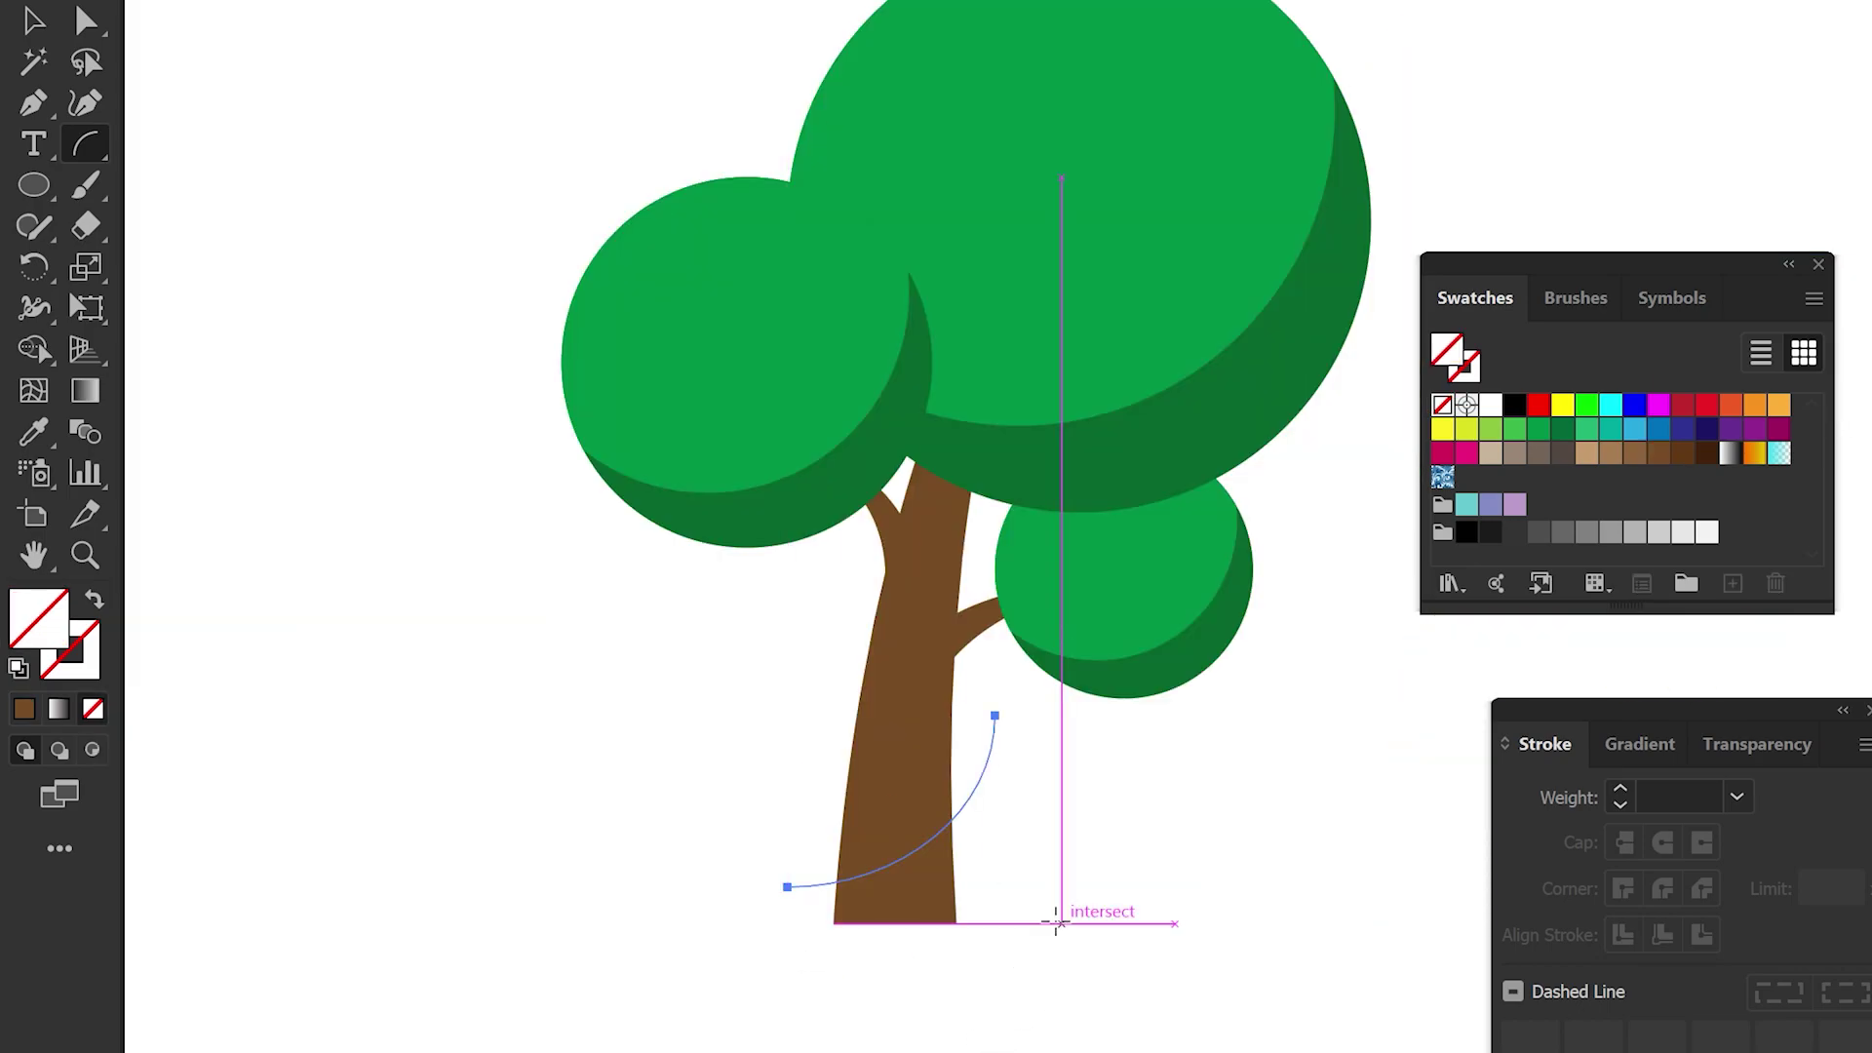
key("v")
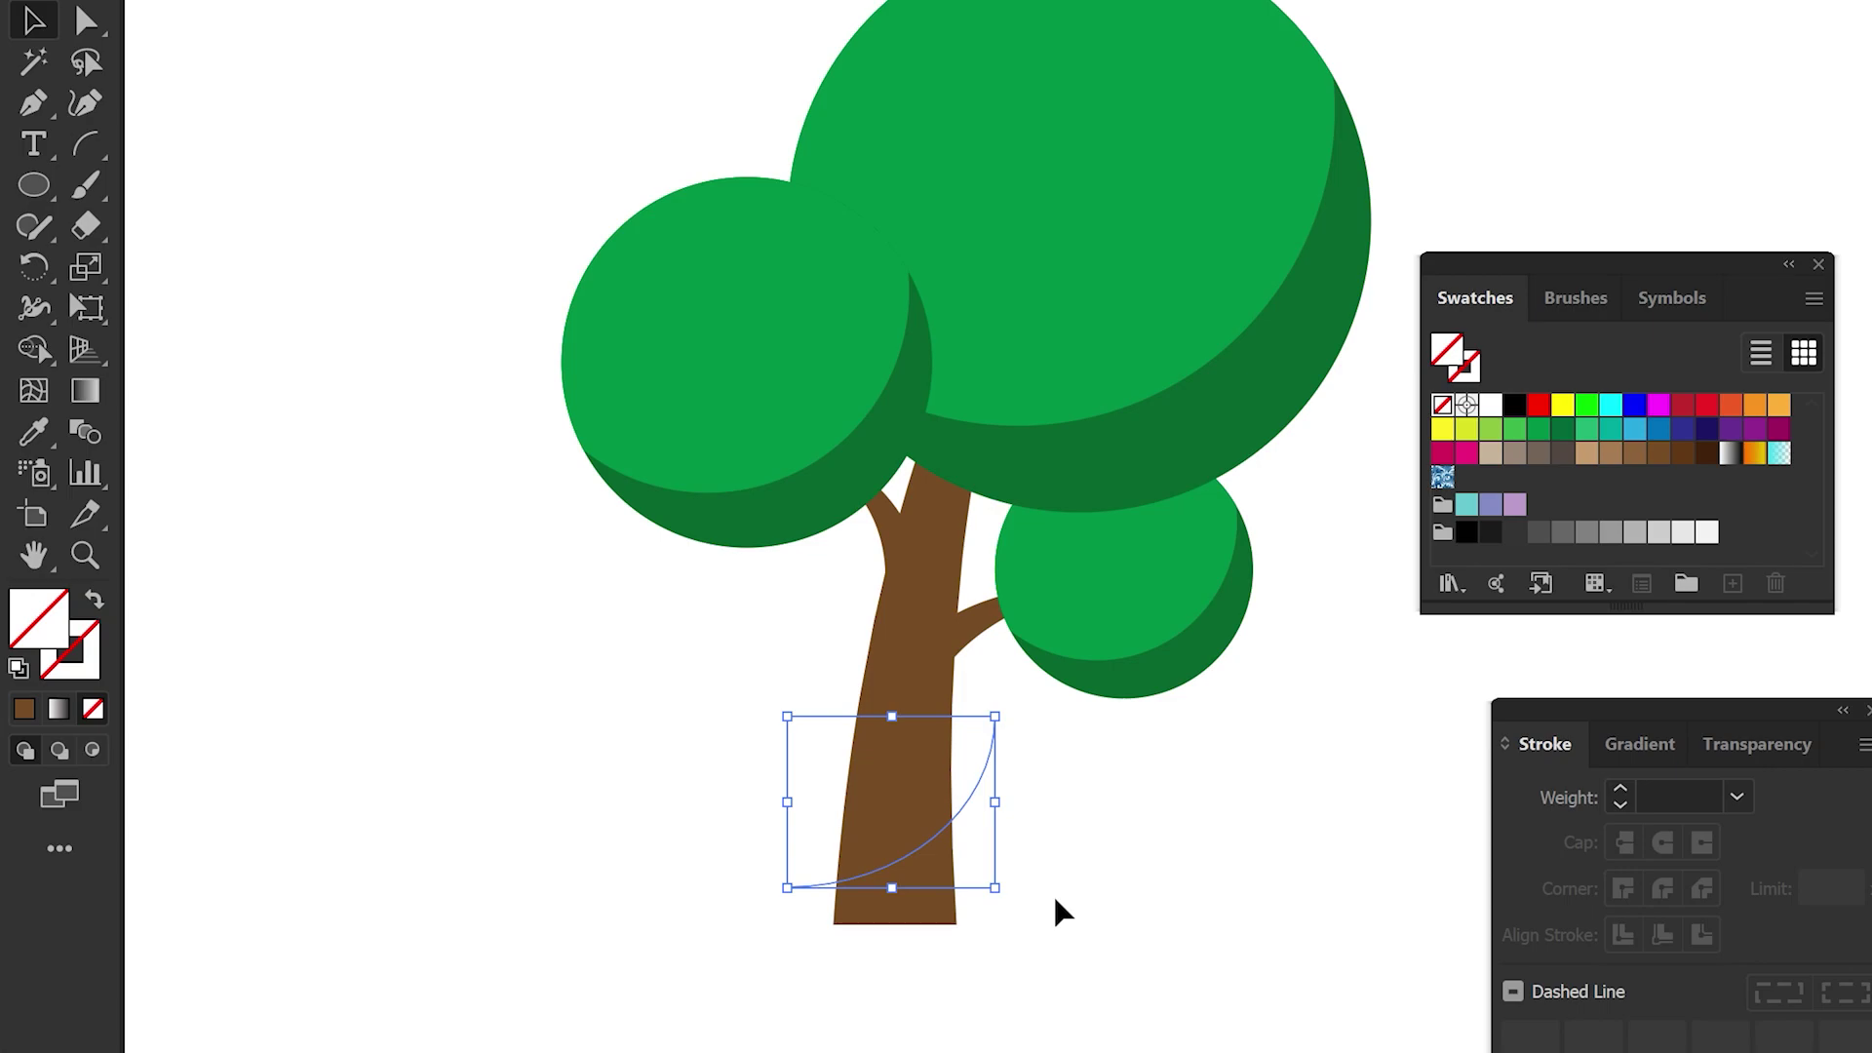
left_click(904, 788, "shift")
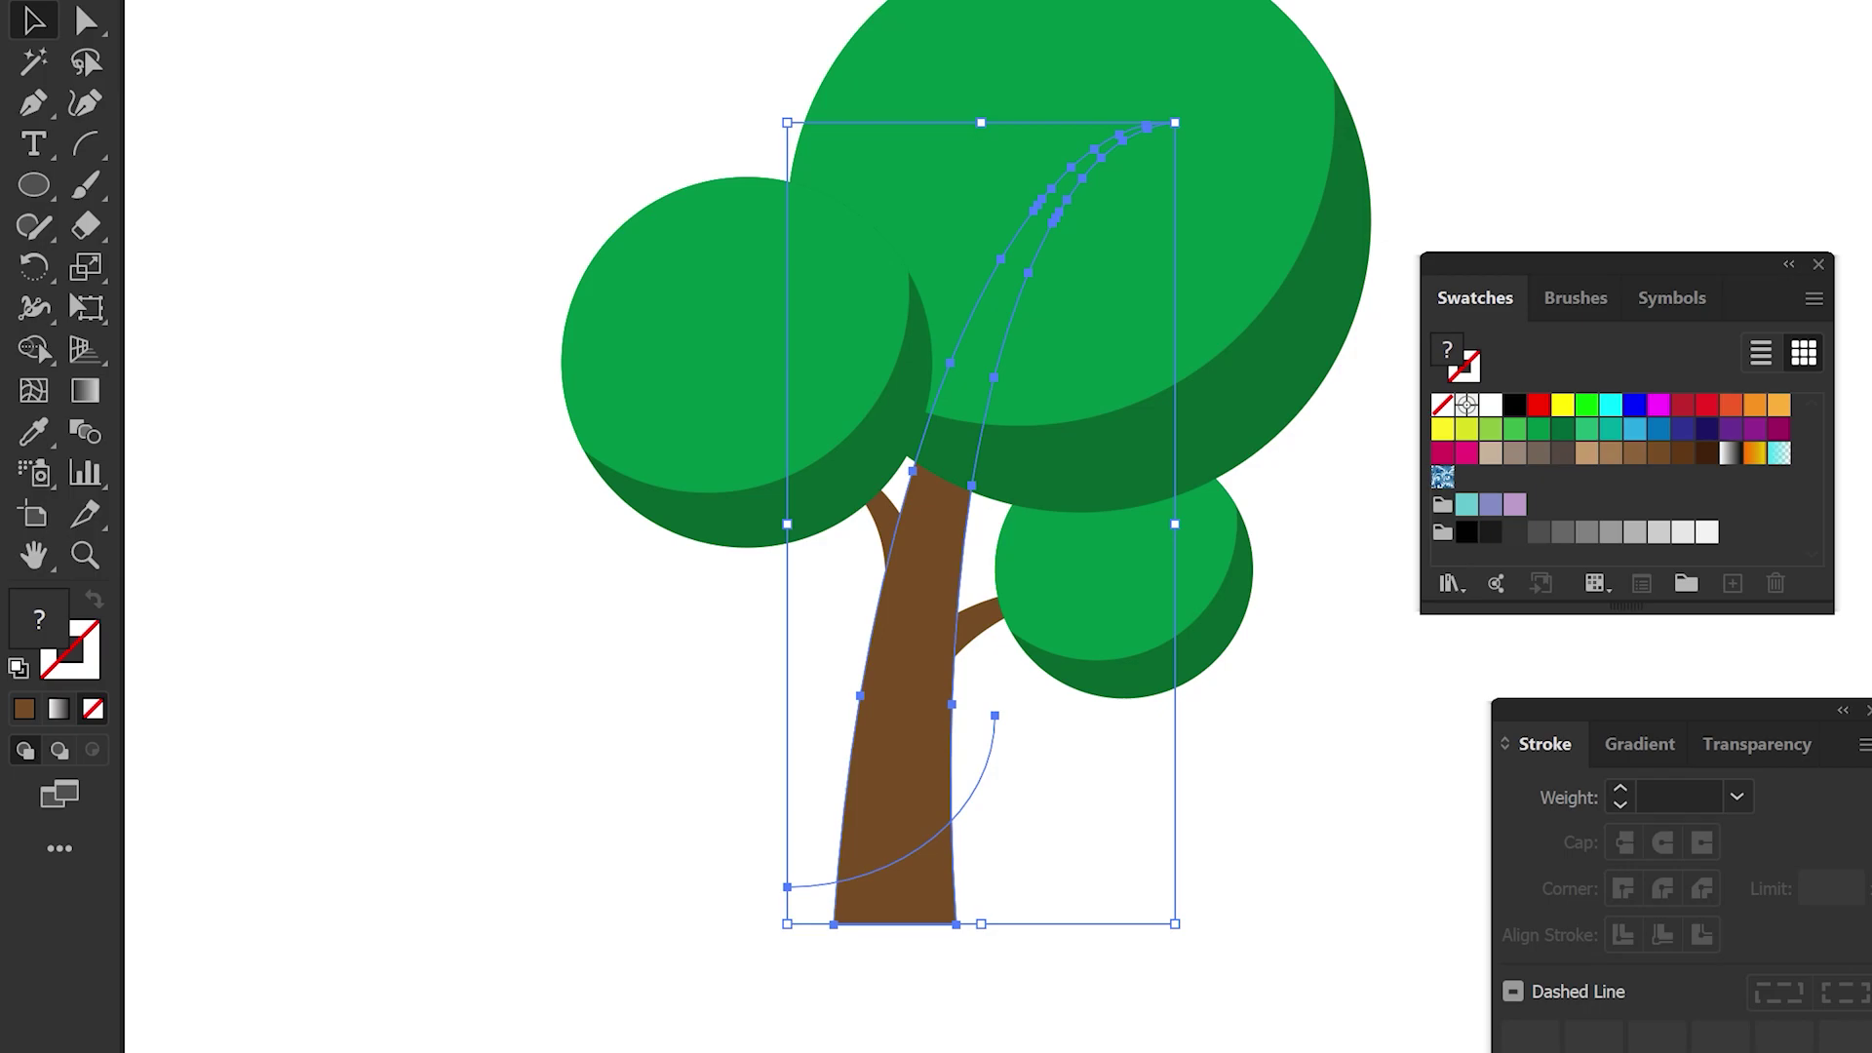
- Divide the trunk along the arc using the Pathfinder panel's Divide
left_click(658, 0)
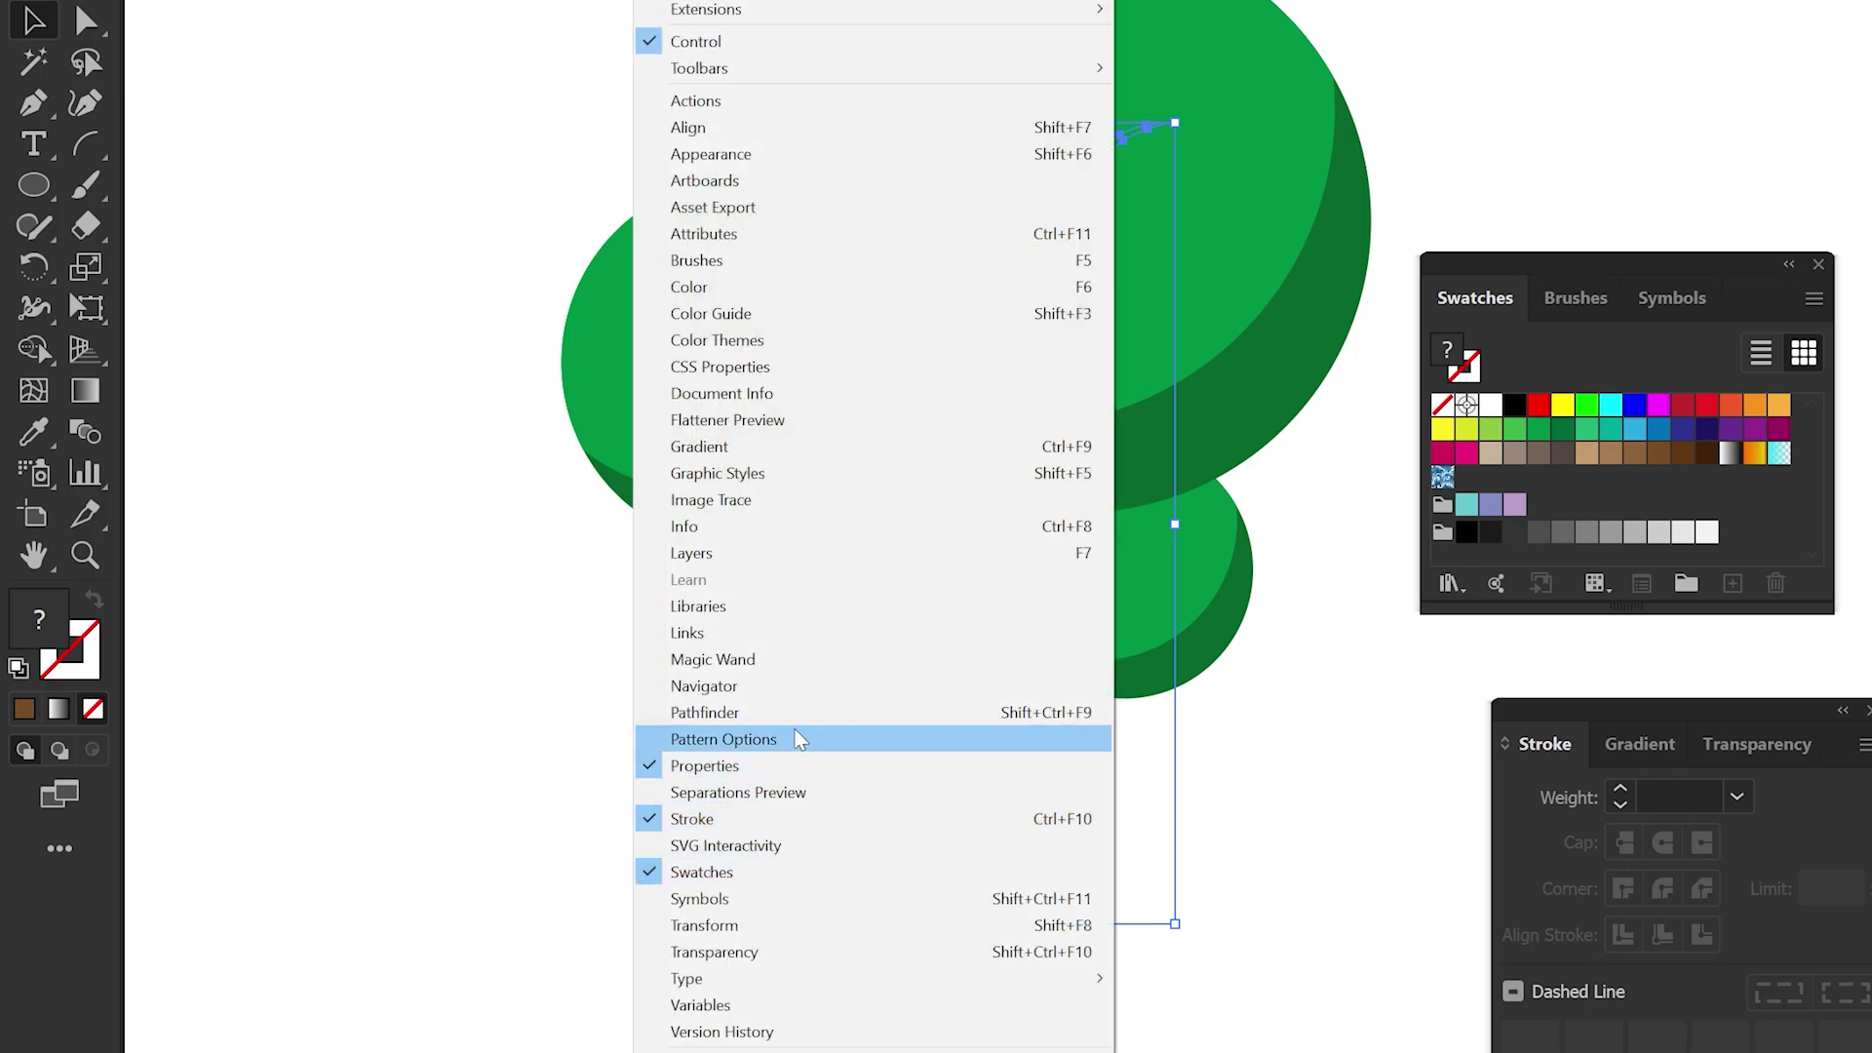
left_click(798, 713)
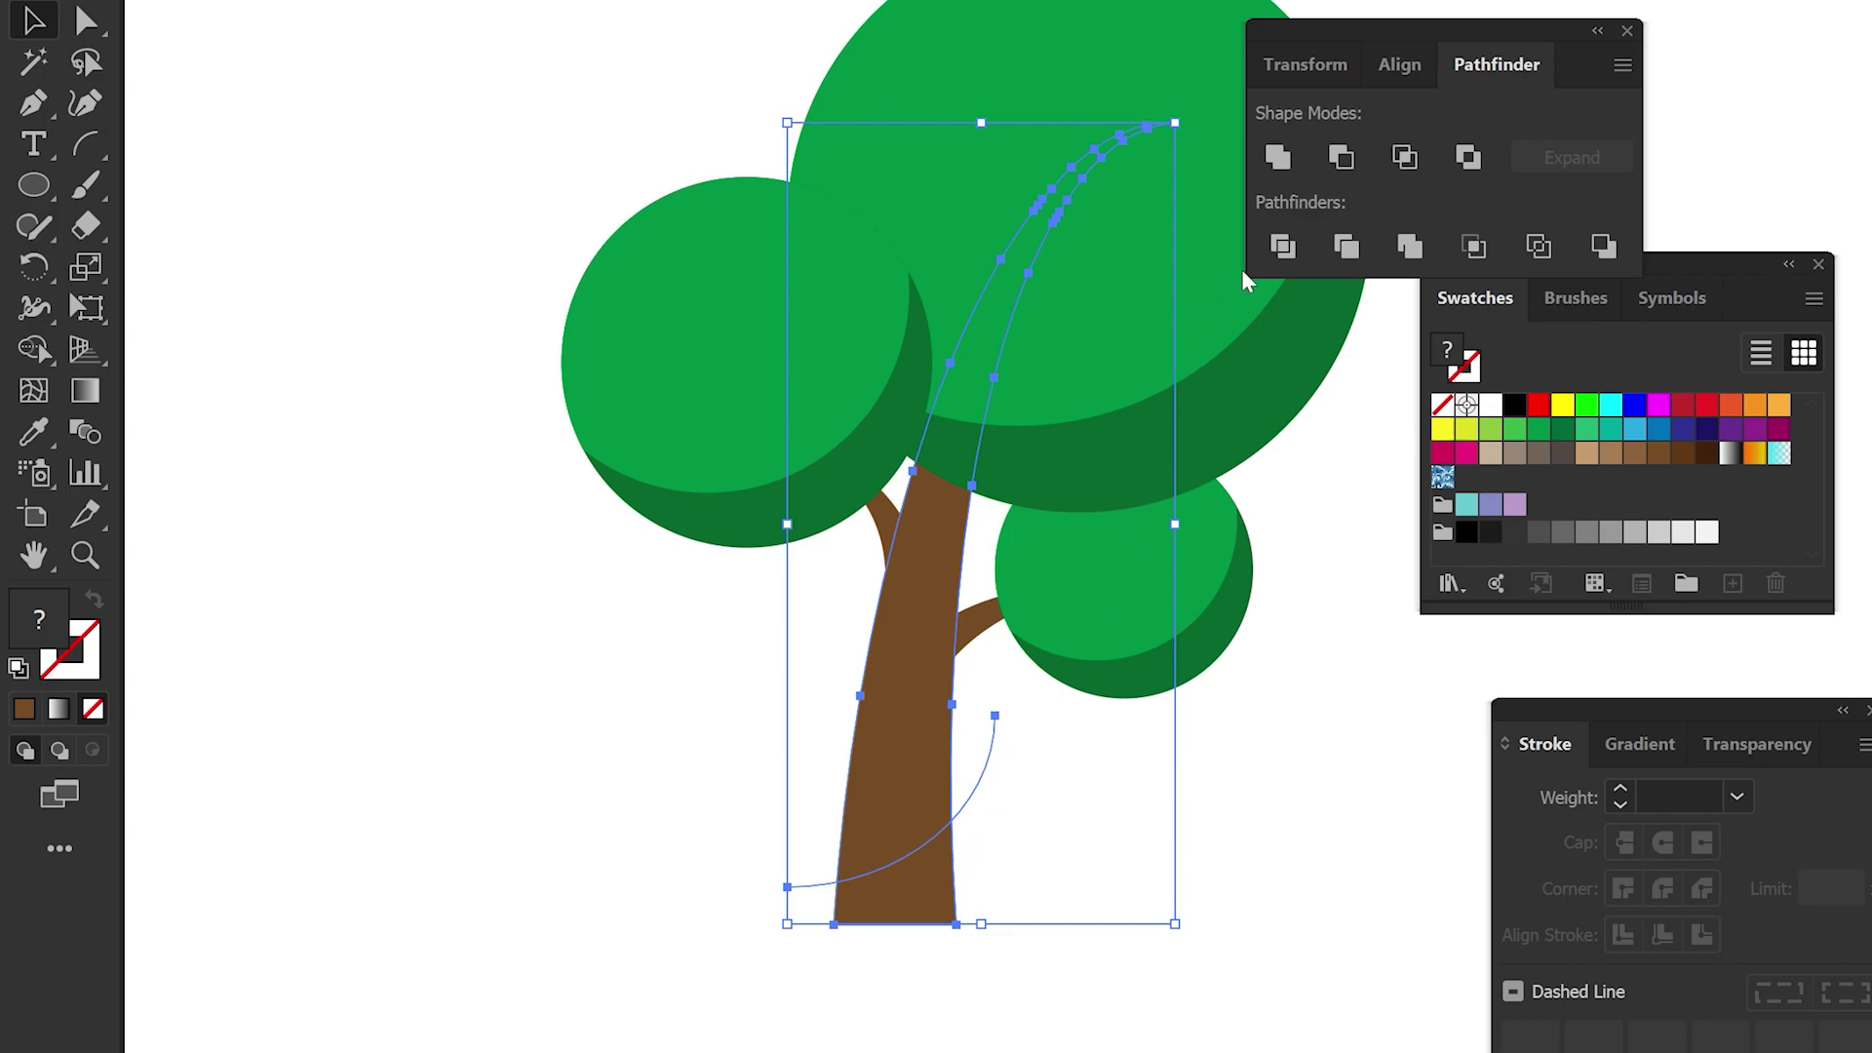
left_click(1283, 246)
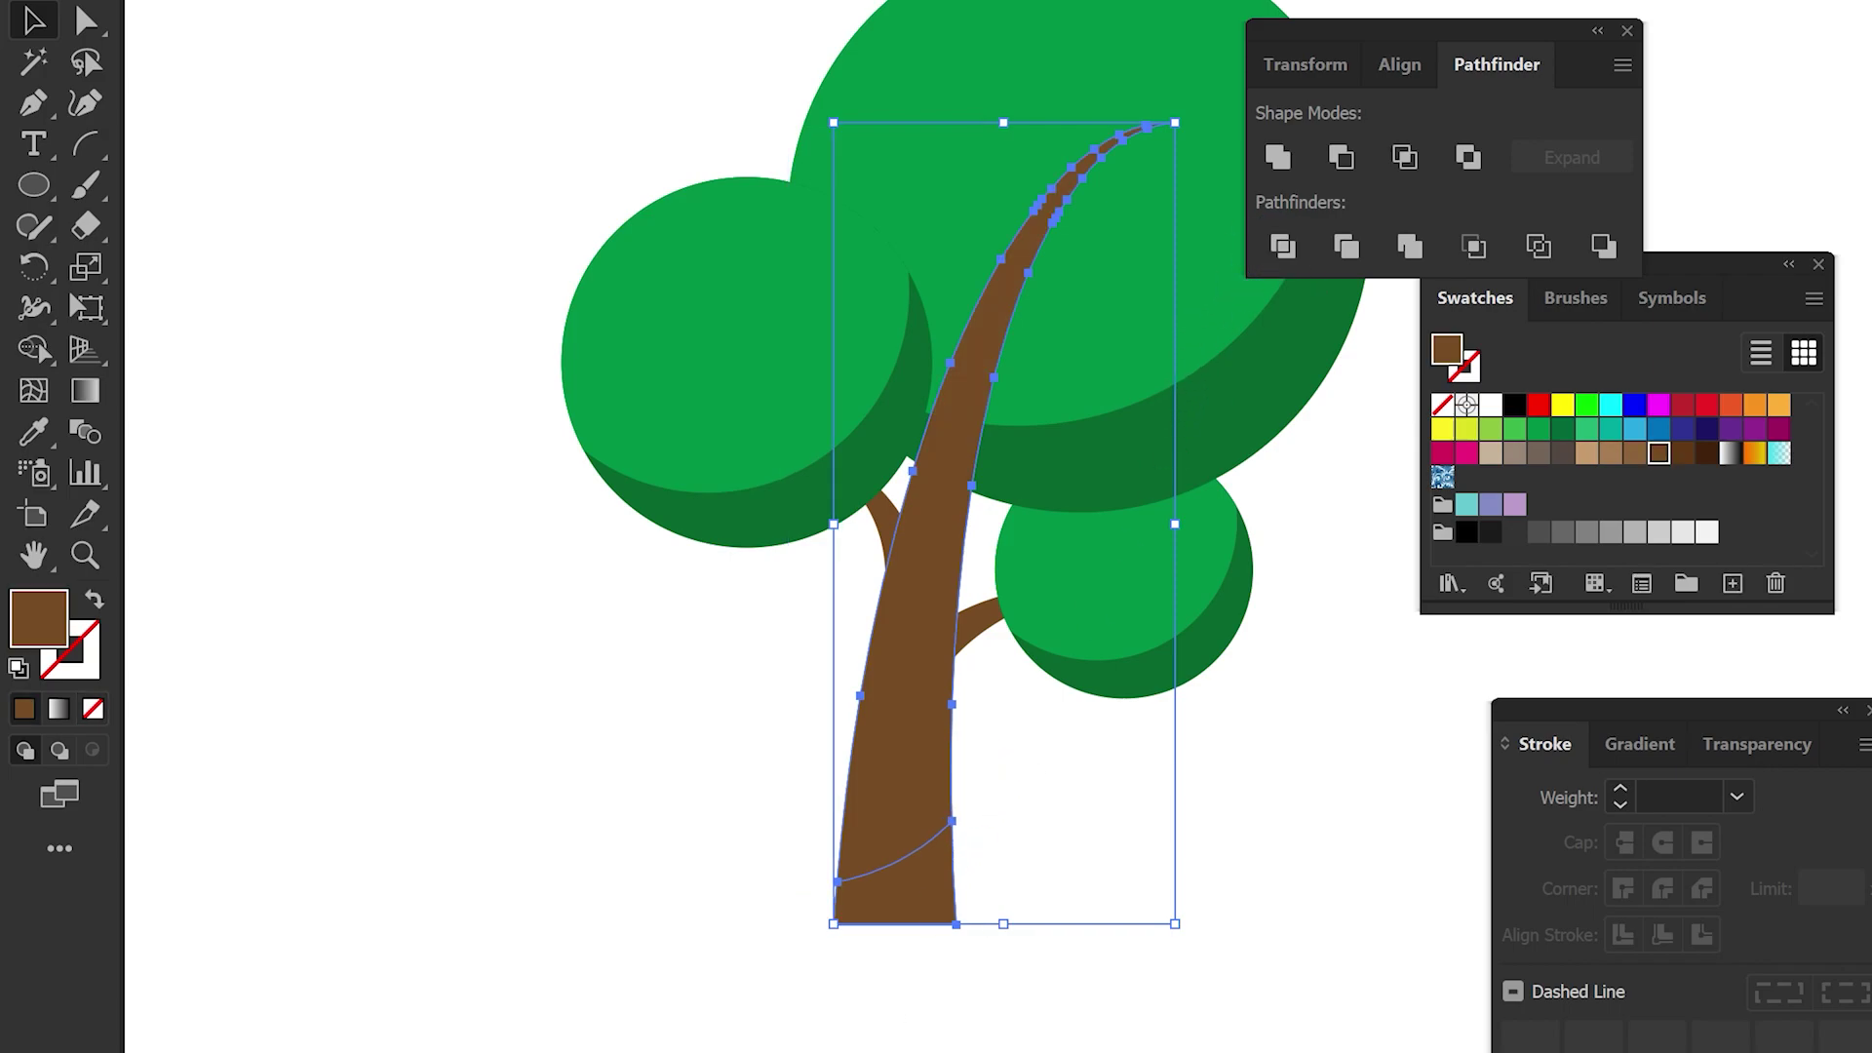
scroll(970, 973, "right", 3)
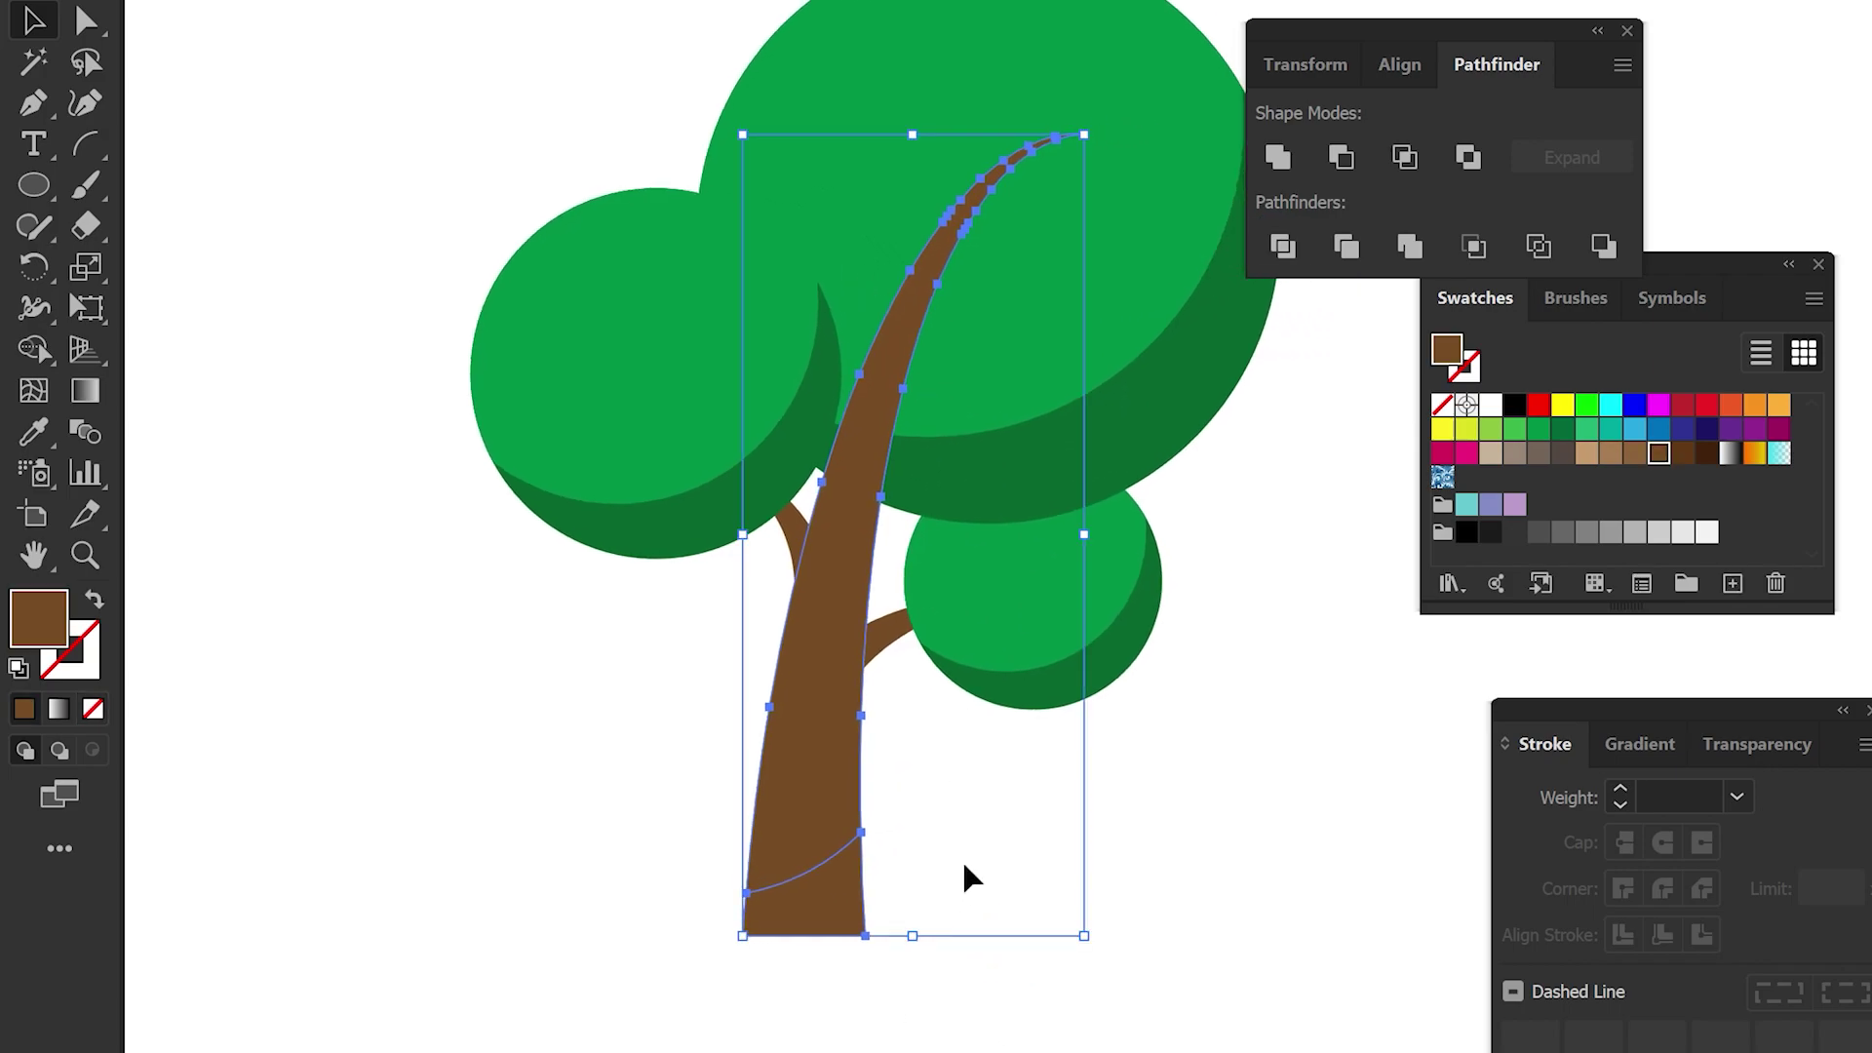
left_click(1162, 824)
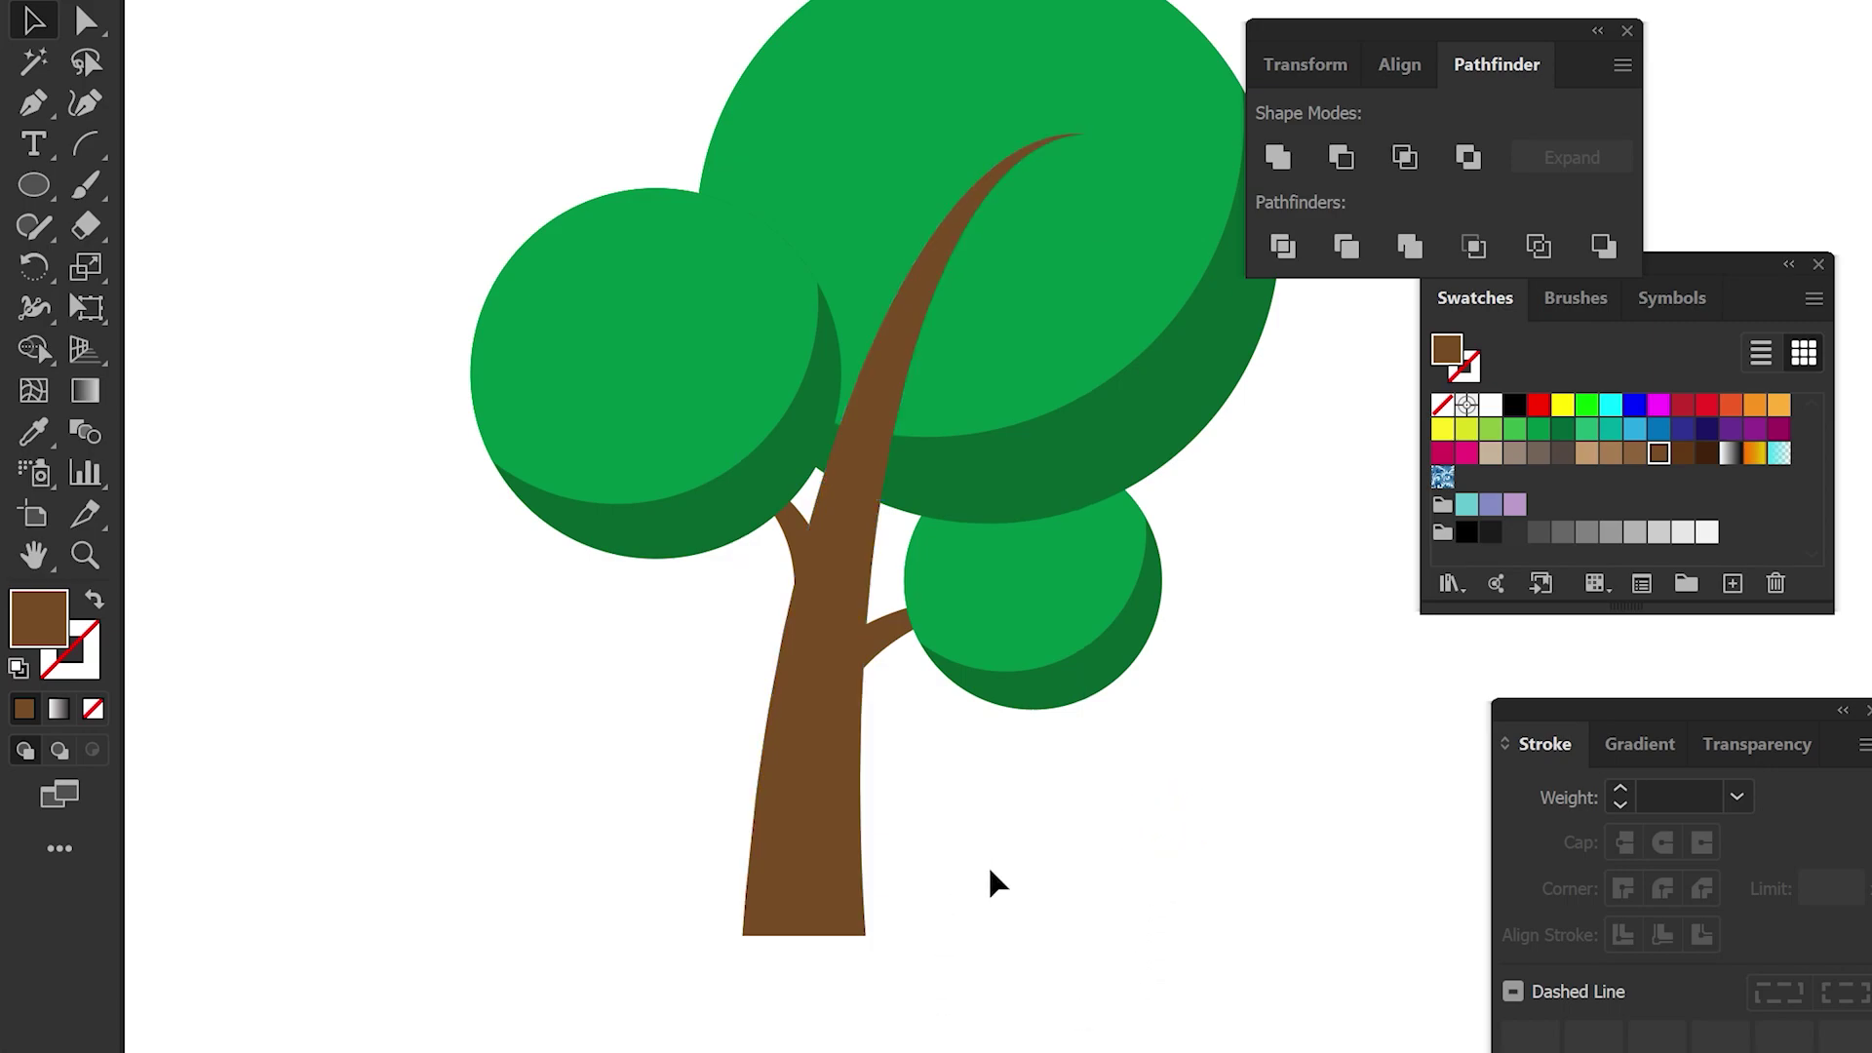
- Fill the trunk's base piece with a dark brown swatch
key("a")
mouse_move(731, 912)
left_mouse_down()
mouse_move(873, 948)
mouse_move(858, 1030)
left_mouse_up()
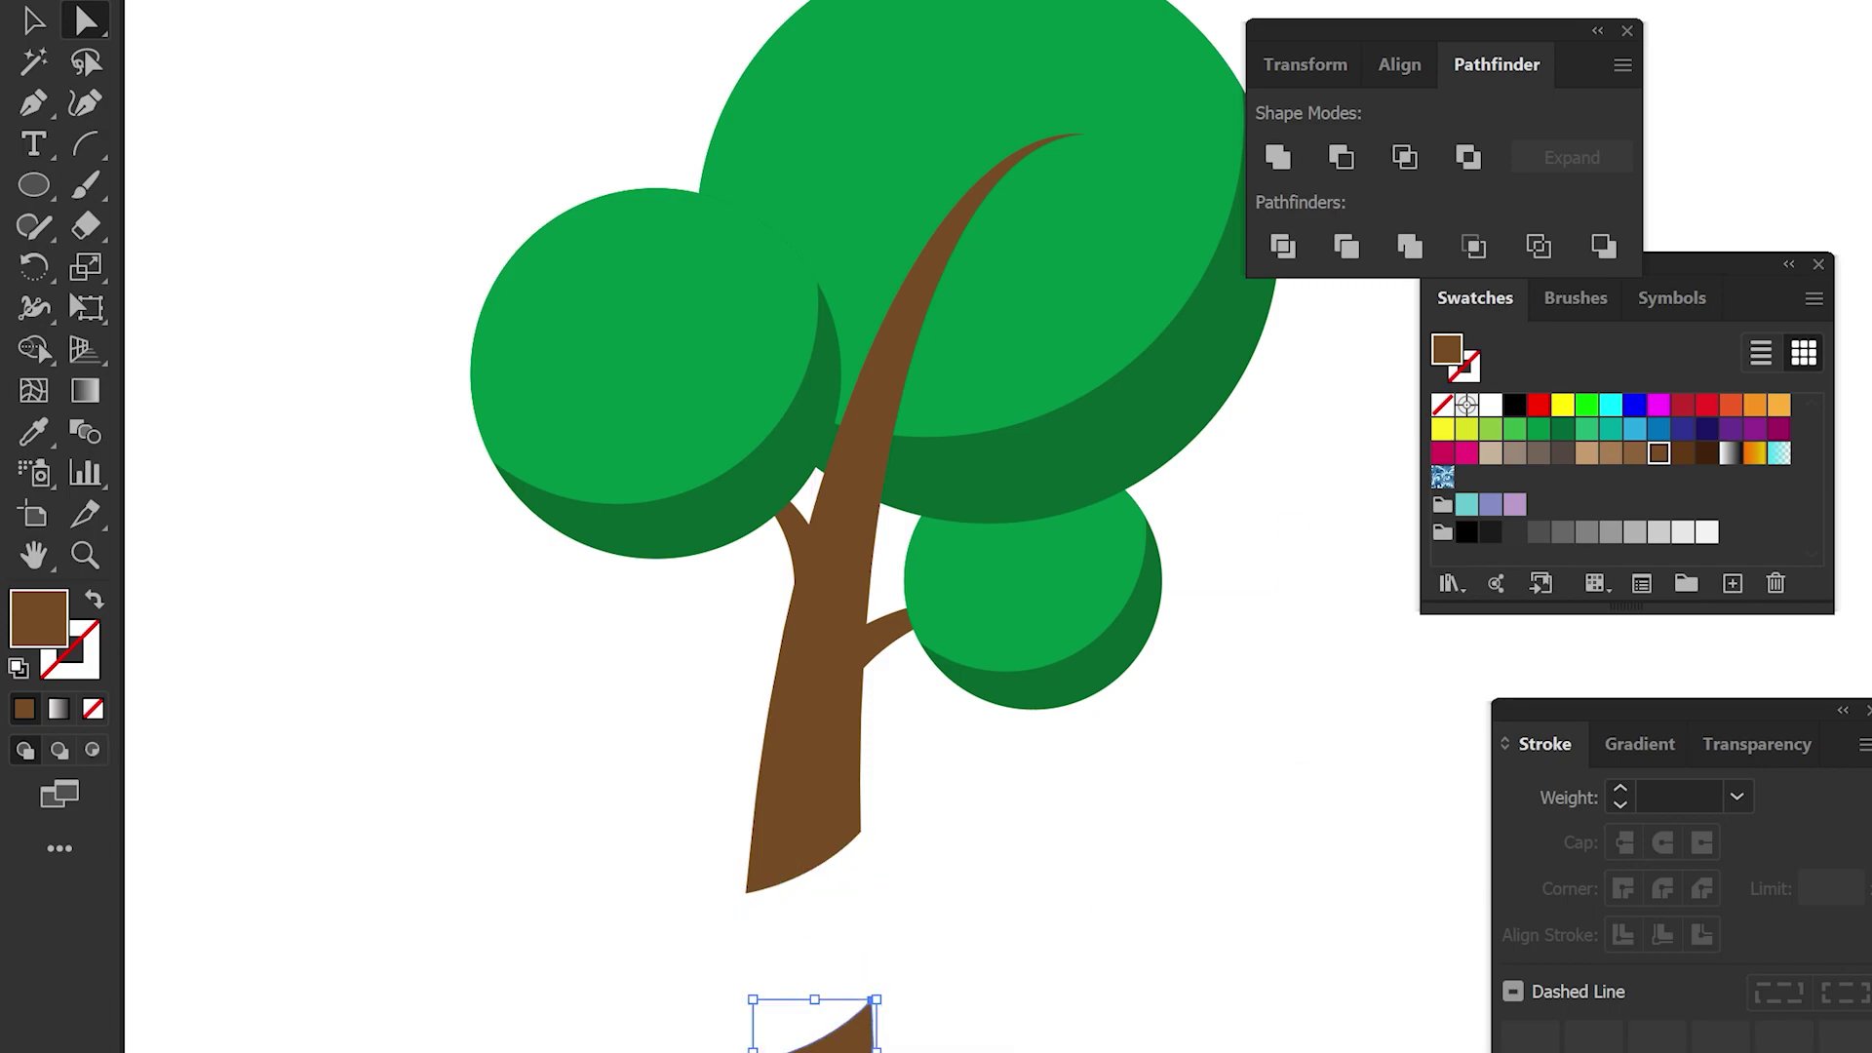
key("ctrl+z")
left_click_drag(1726, 285, 1540, 437)
left_click(1496, 607)
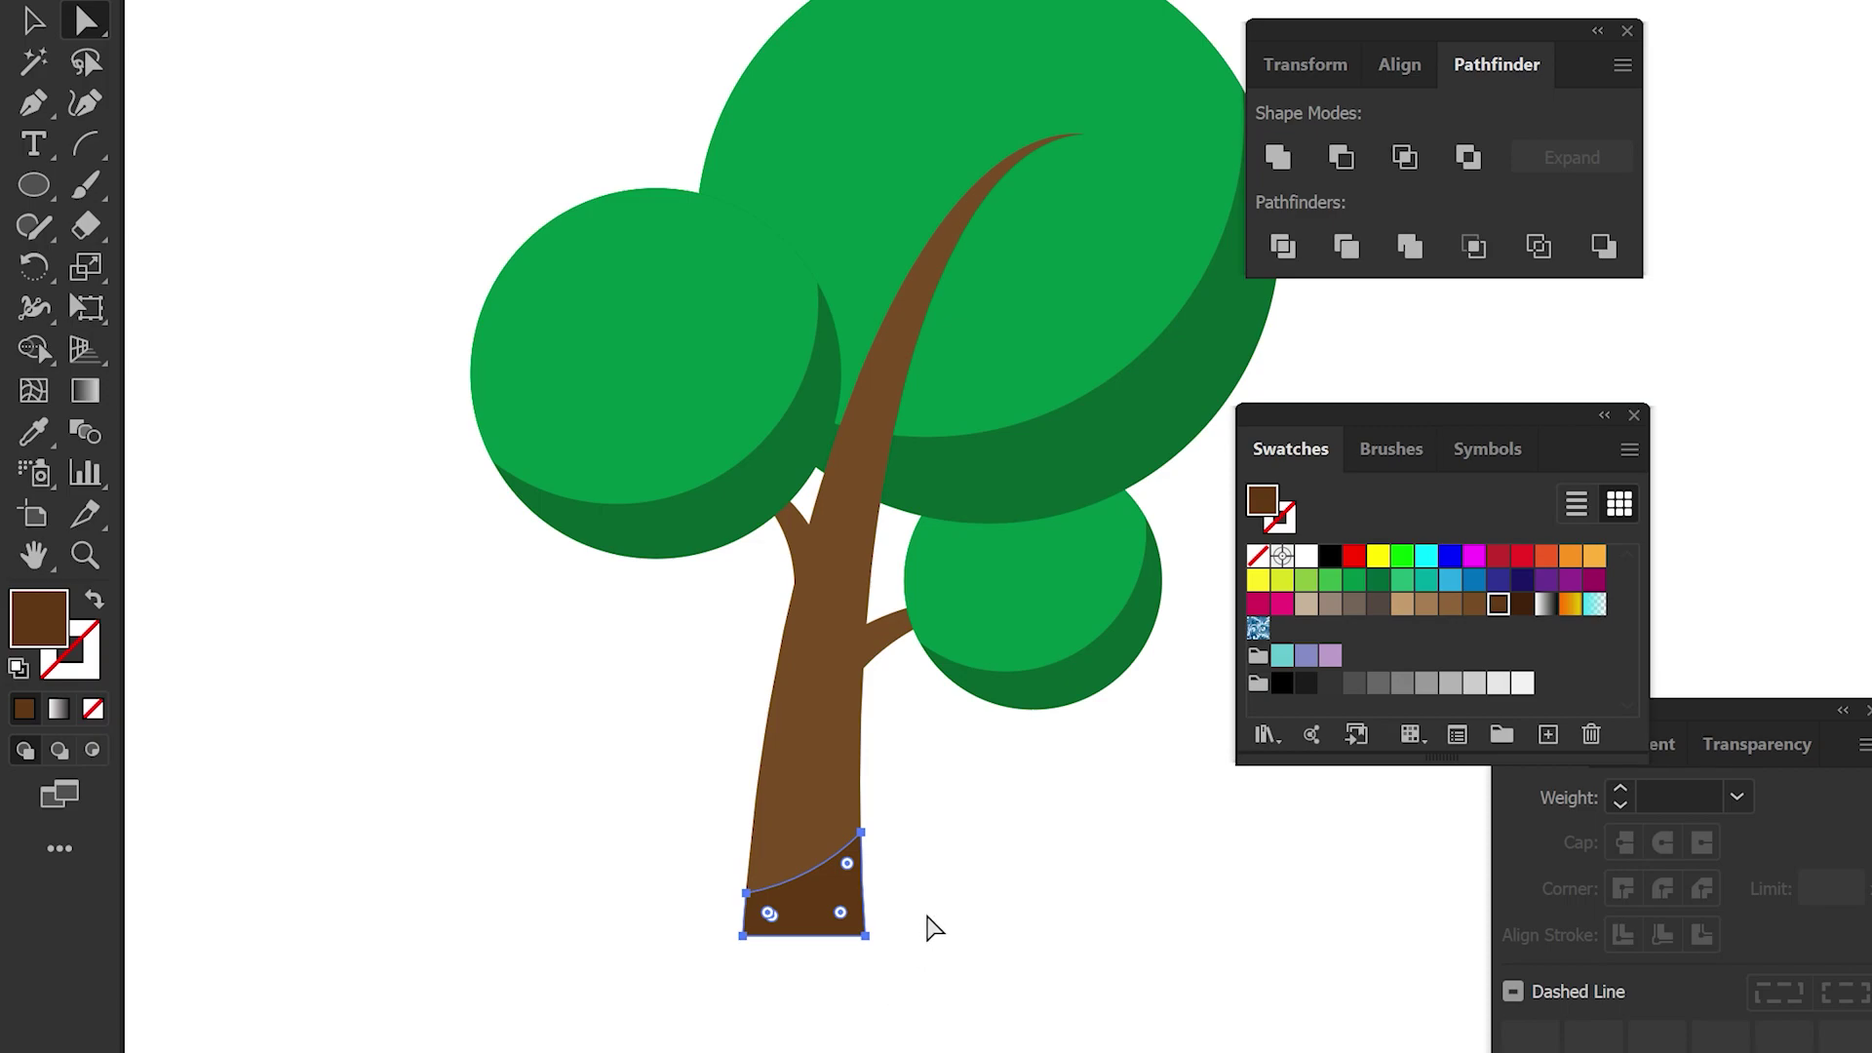
- Send the whole trunk, including its base, behind the green foliage
key("v")
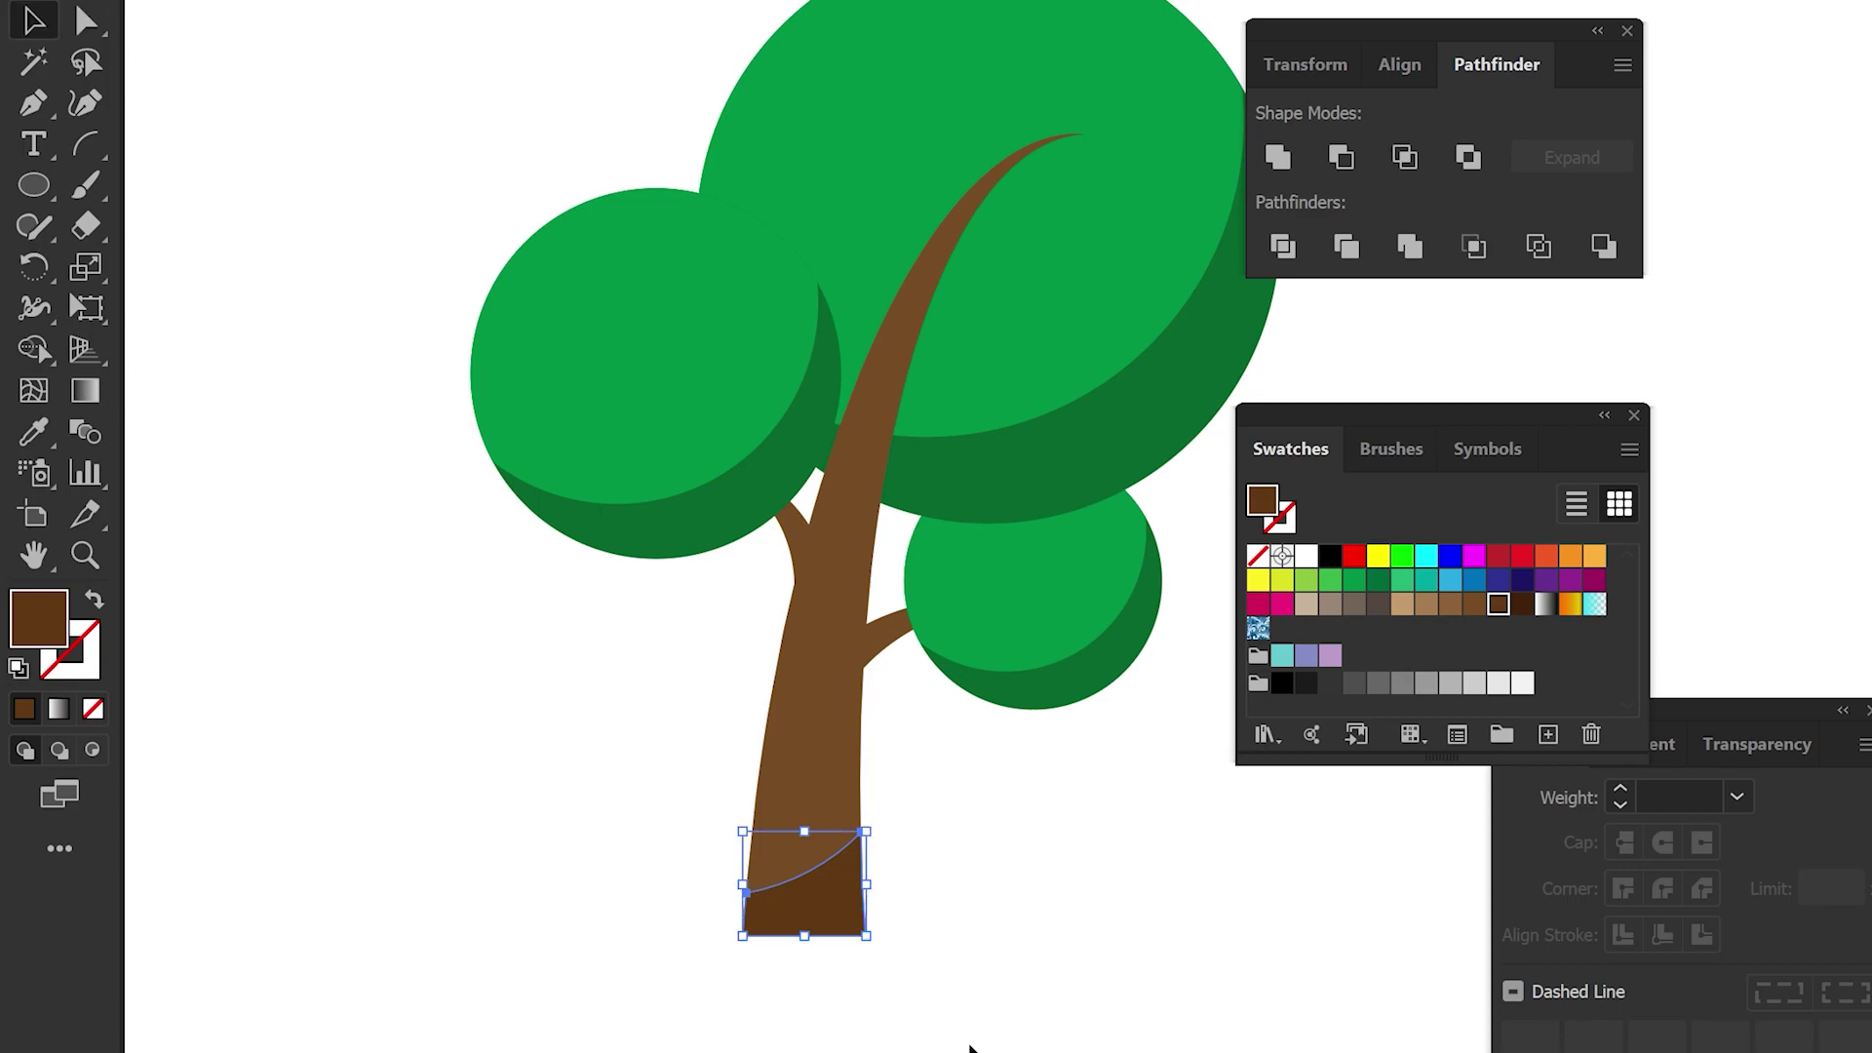
left_click_drag(901, 1019, 634, 828)
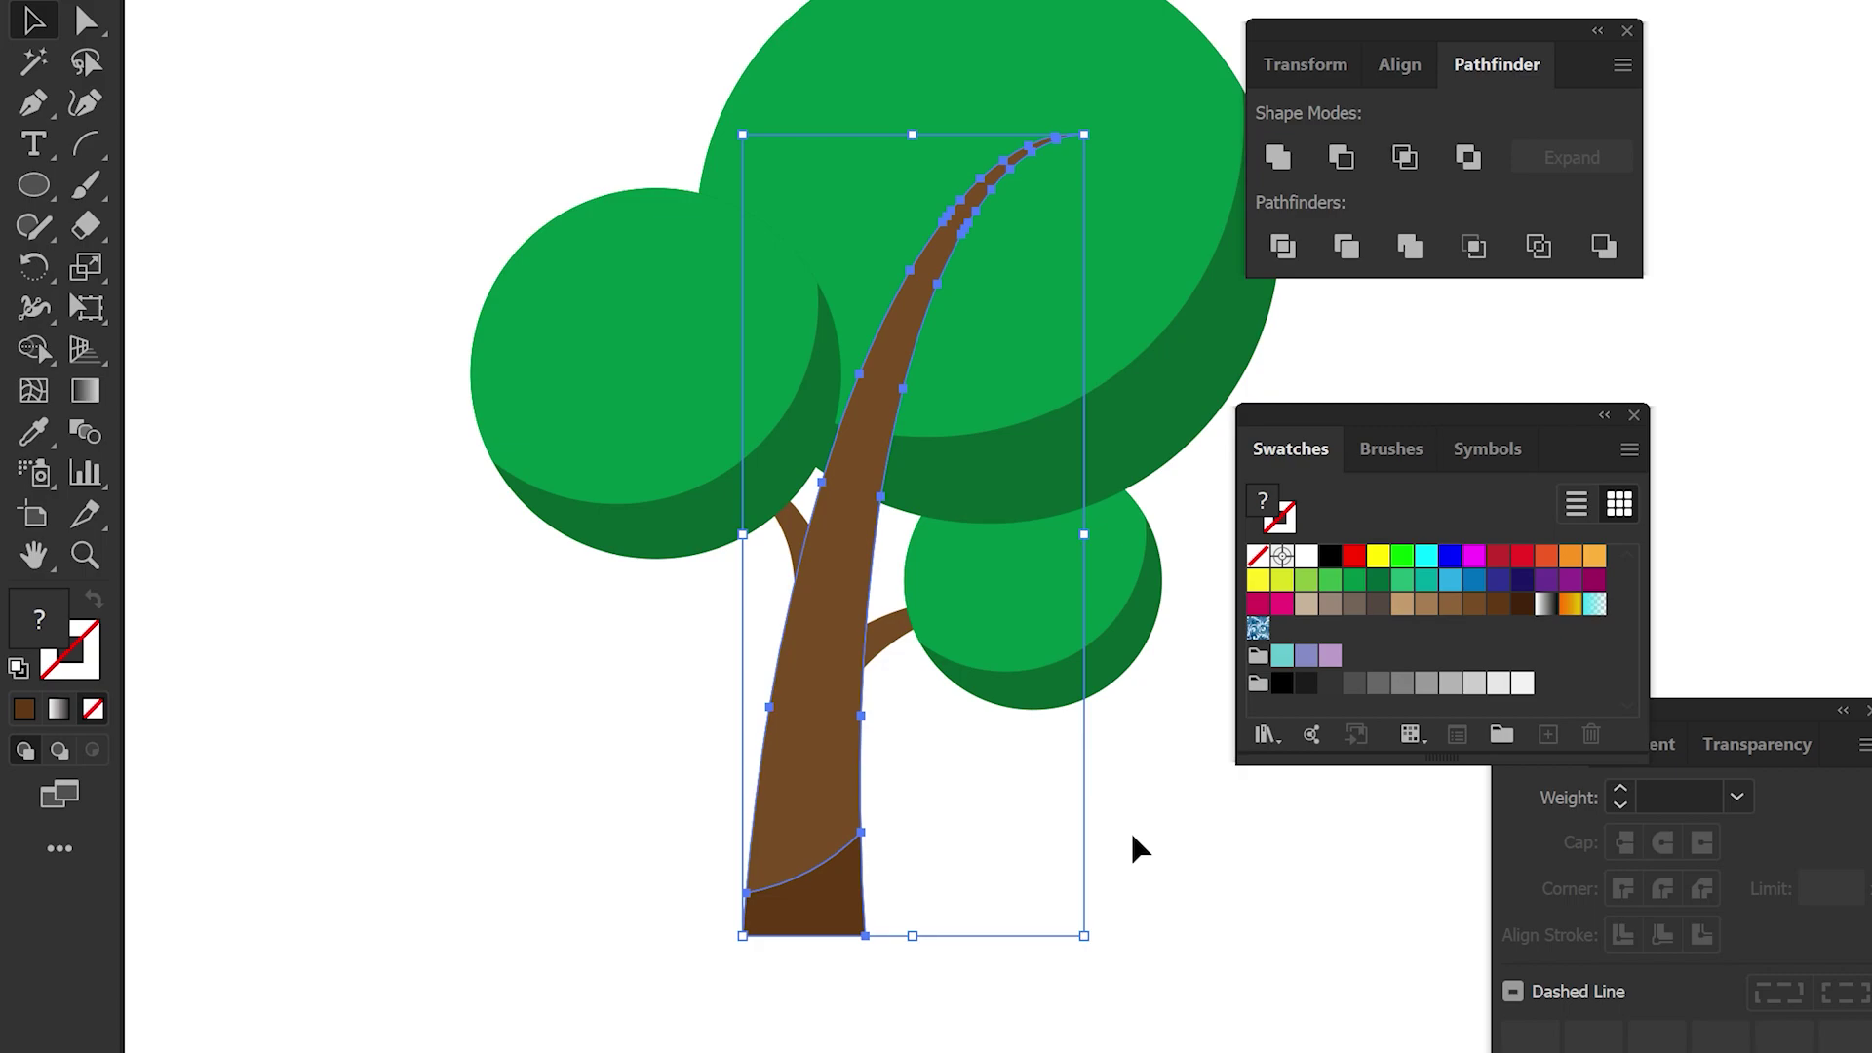
key("ctrl+shift+bracketleft")
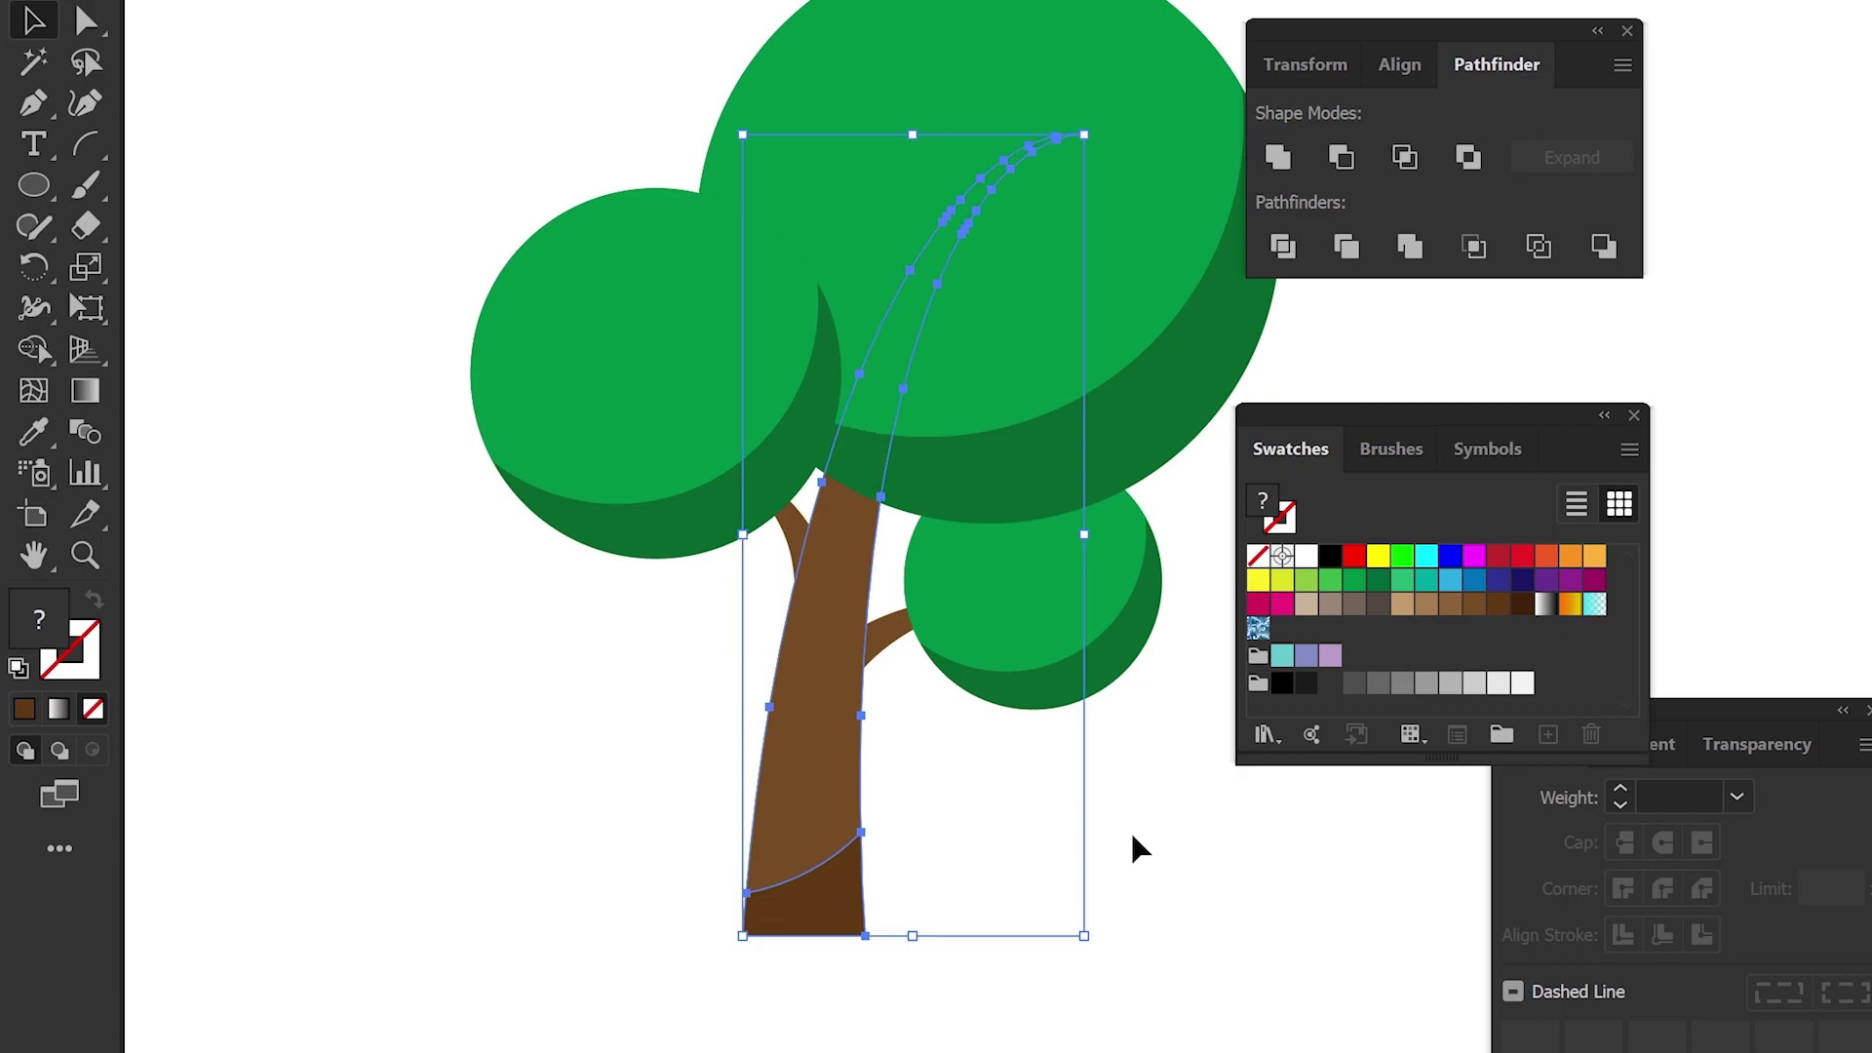
left_click_drag(1471, 409, 1601, 349)
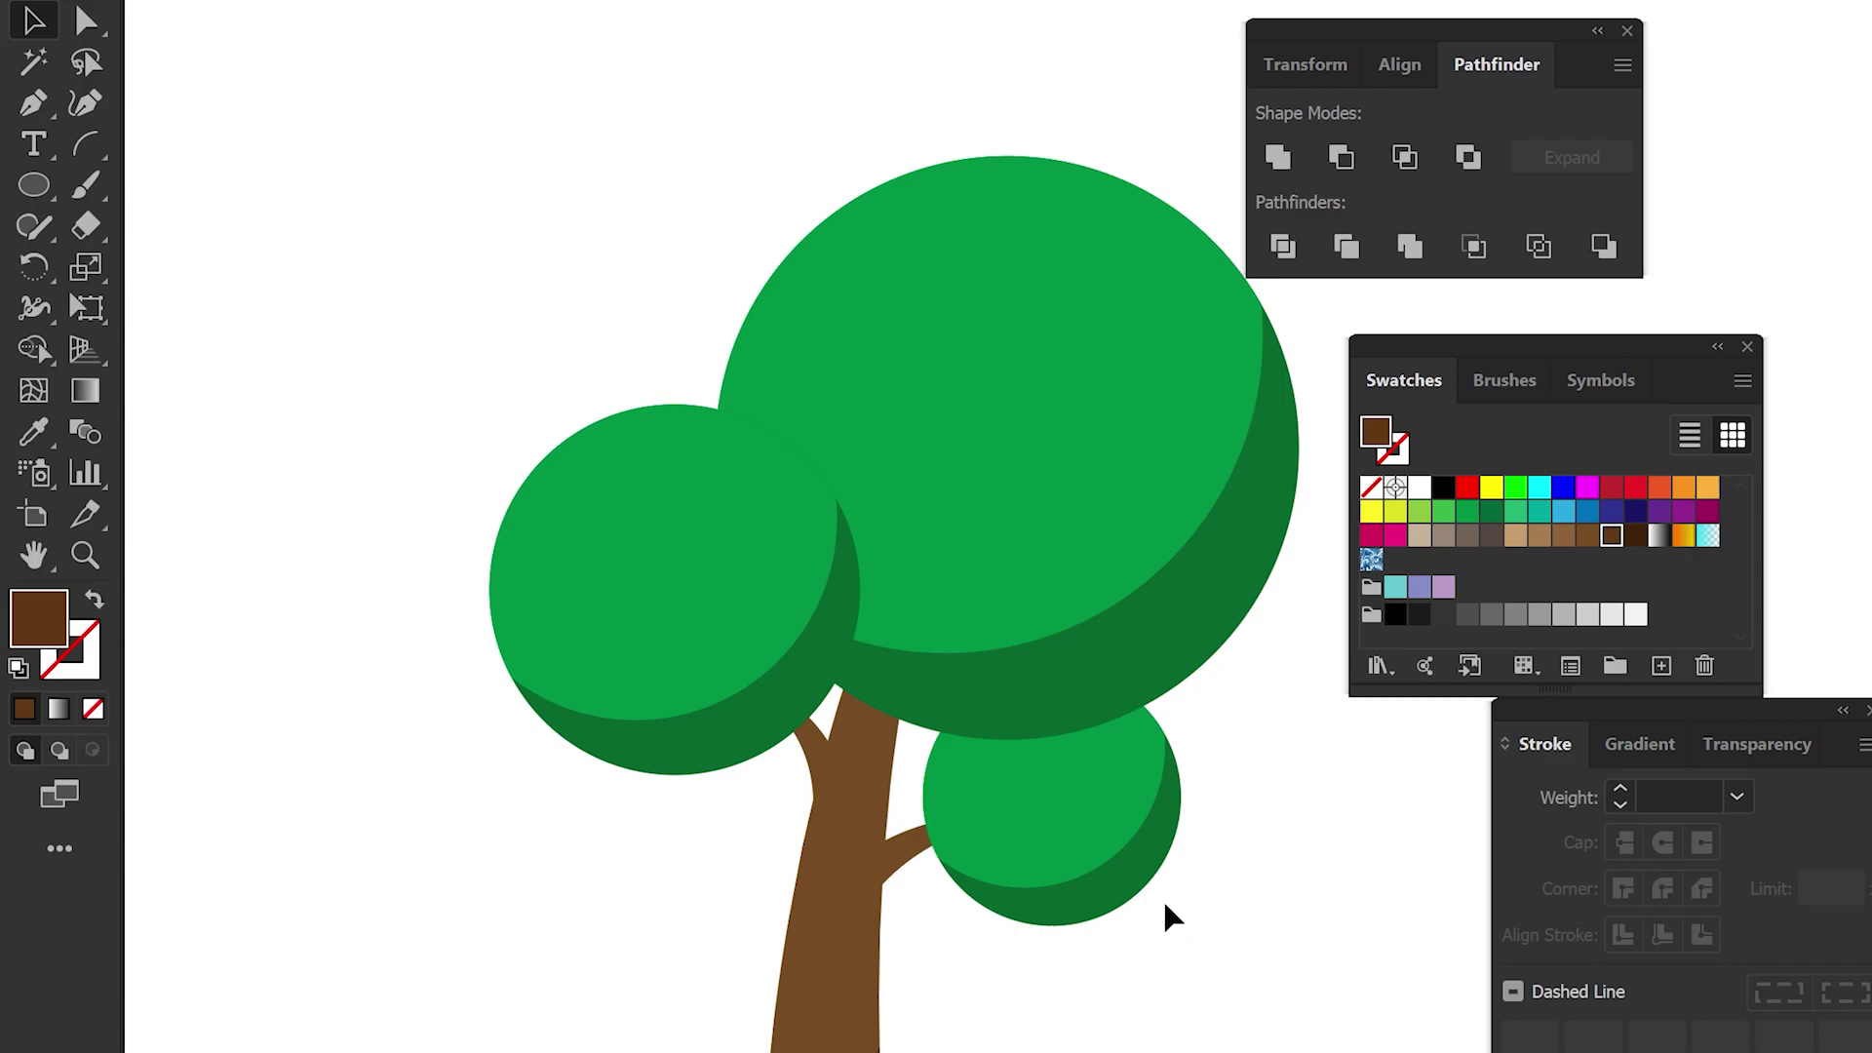
- Convert both branch strokes into filled brown shapes with Outline Stroke
left_click(916, 827)
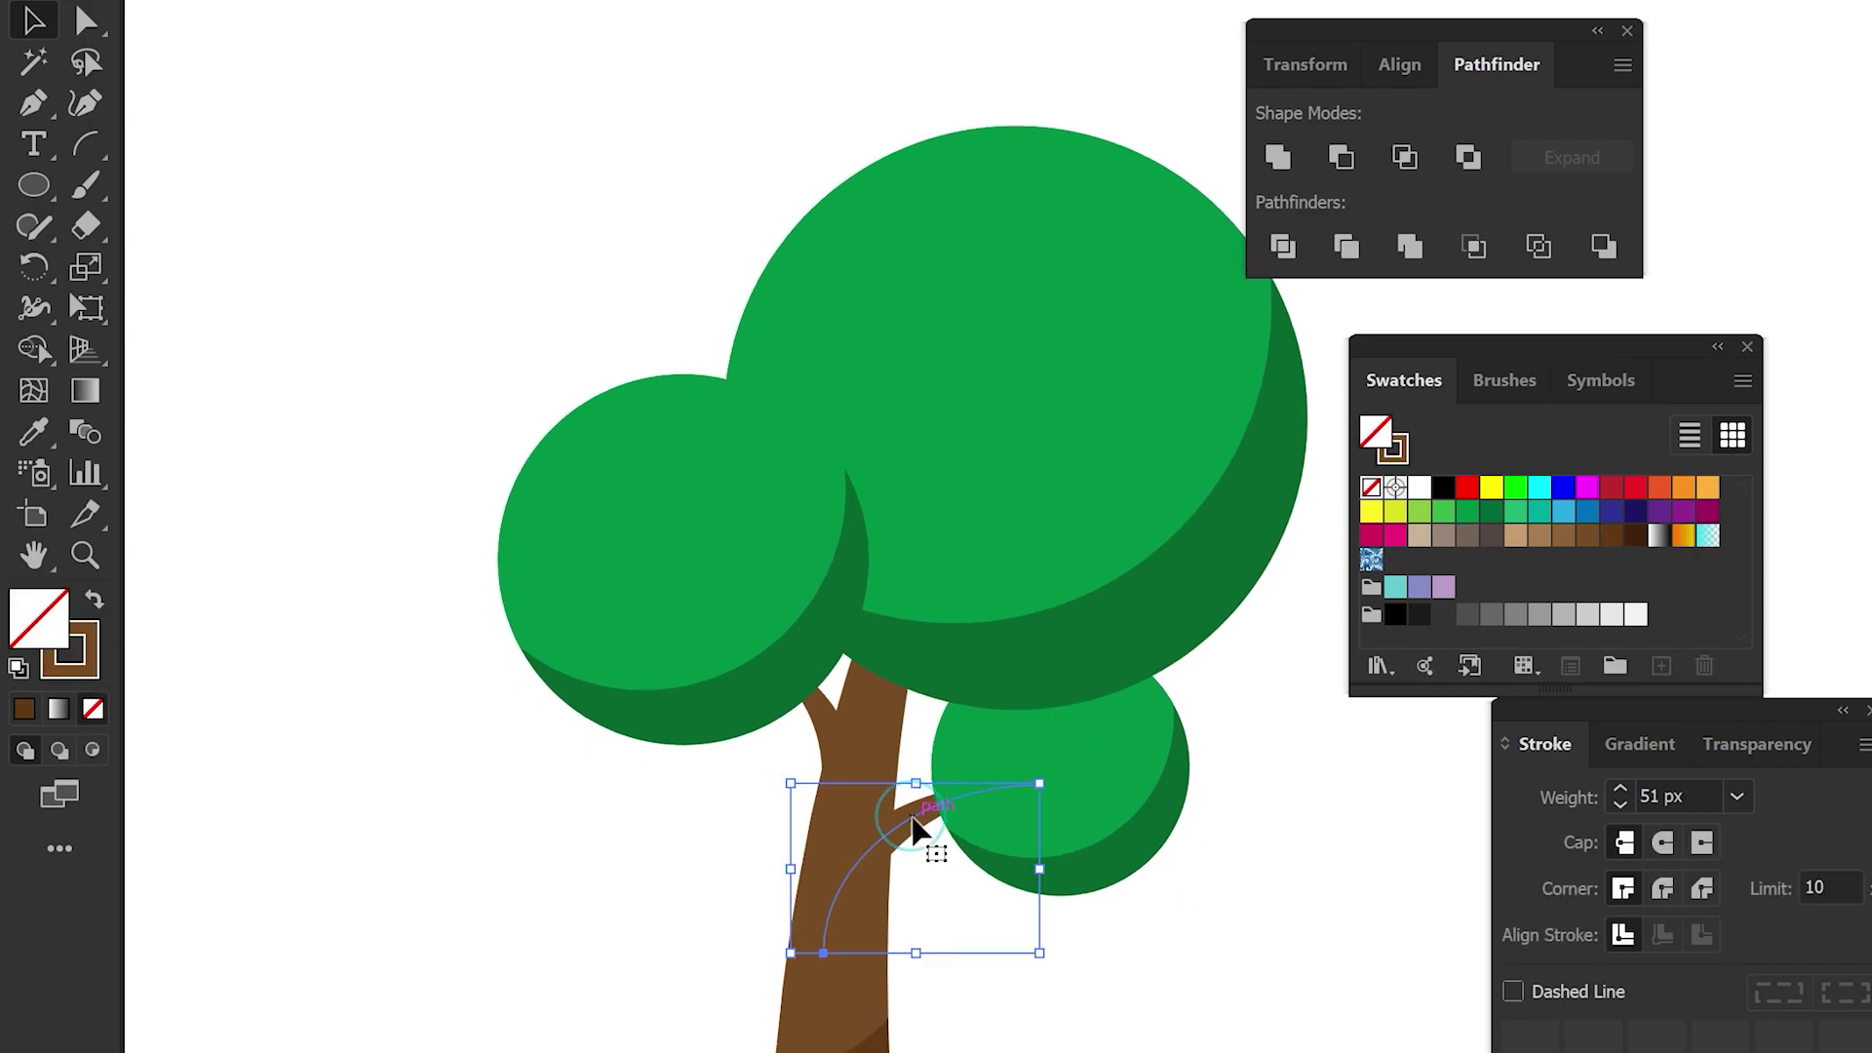
left_click(822, 726, "shift")
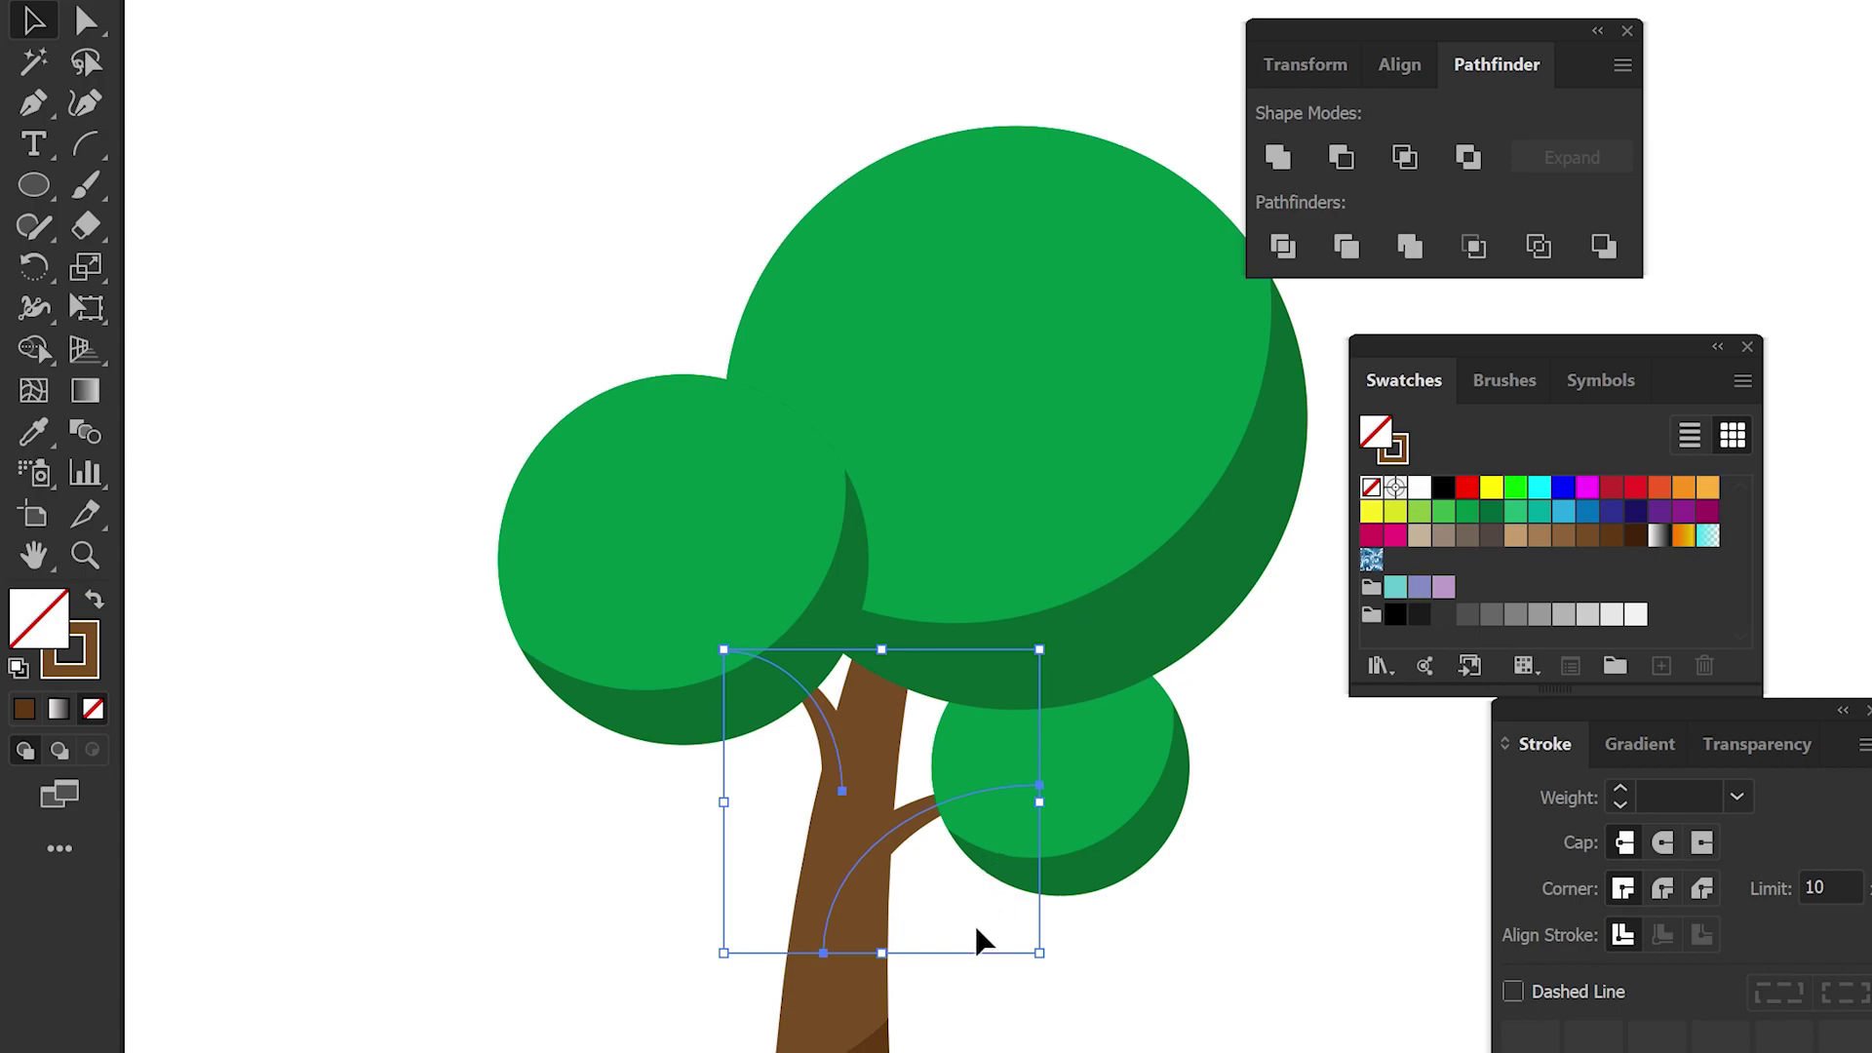
left_click(282, 0)
mouse_move(307, 425)
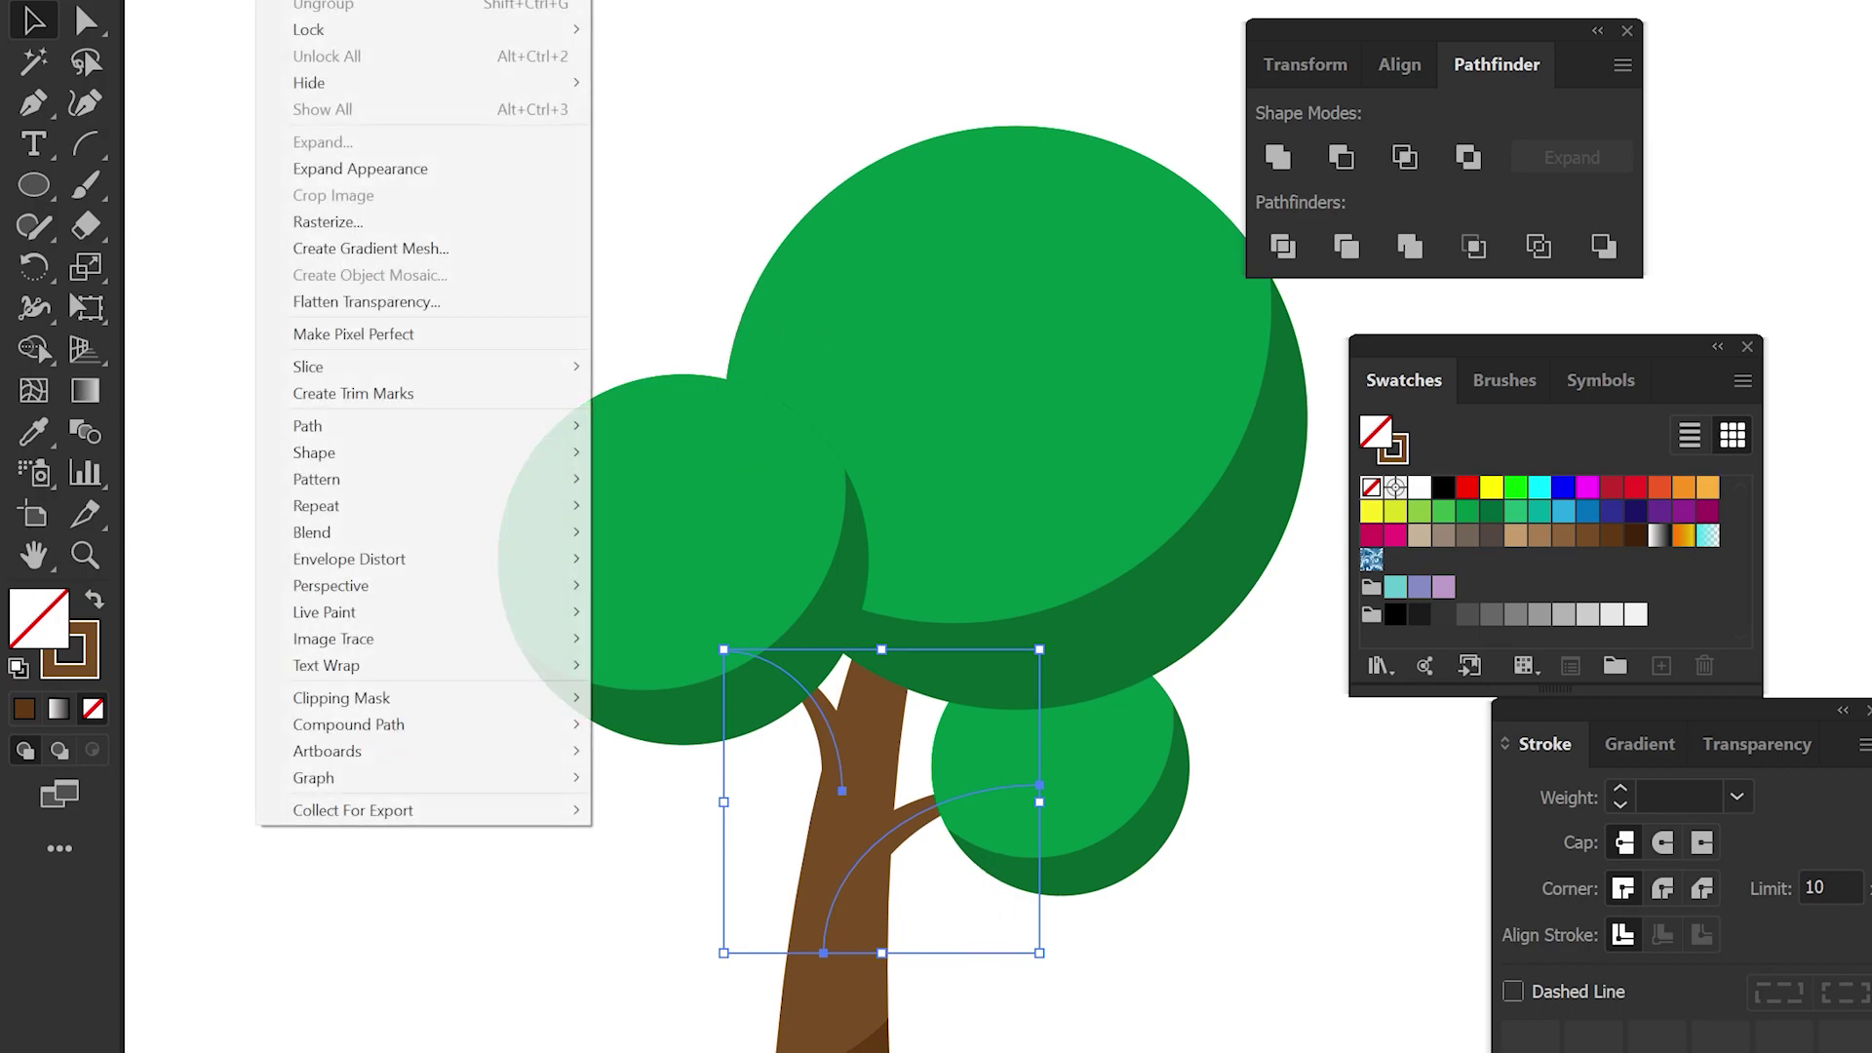
left_click(652, 486)
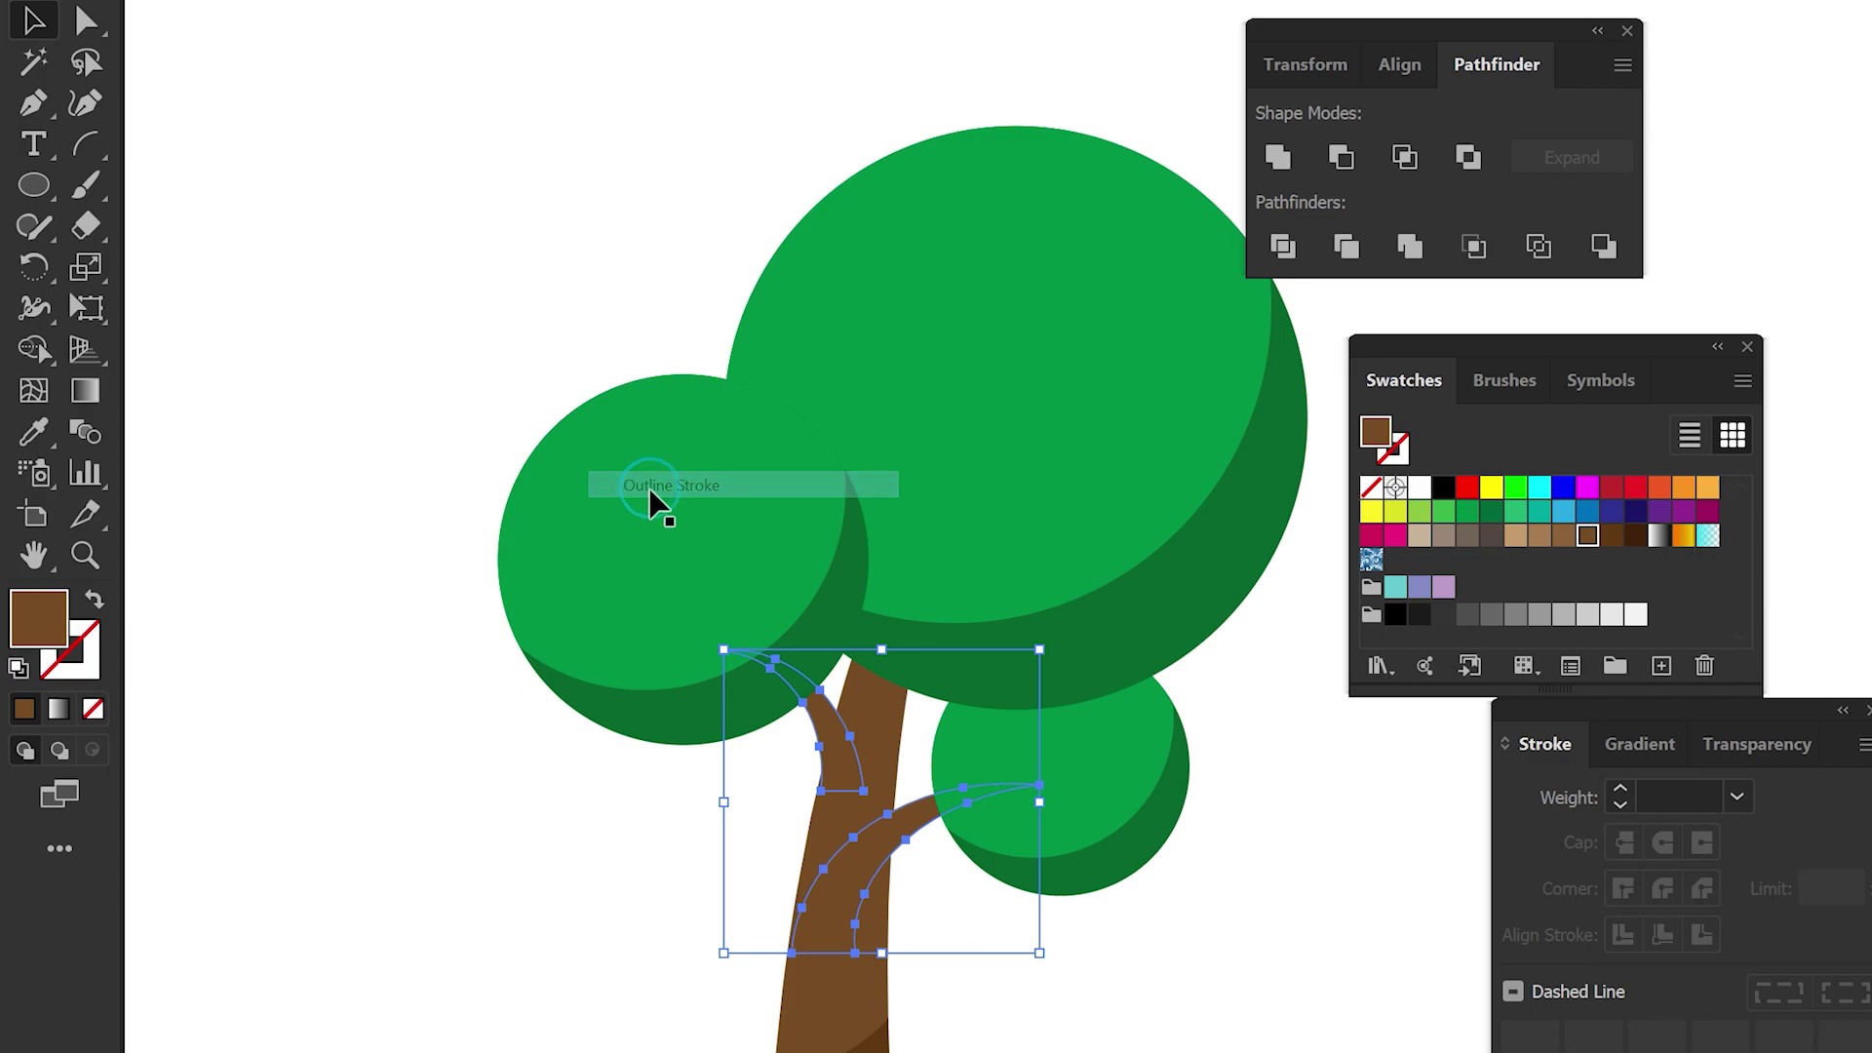
left_click(1155, 999)
- Group all the tree's parts together and hide the panels to view the finished tree
scroll(1156, 998, "down", 2)
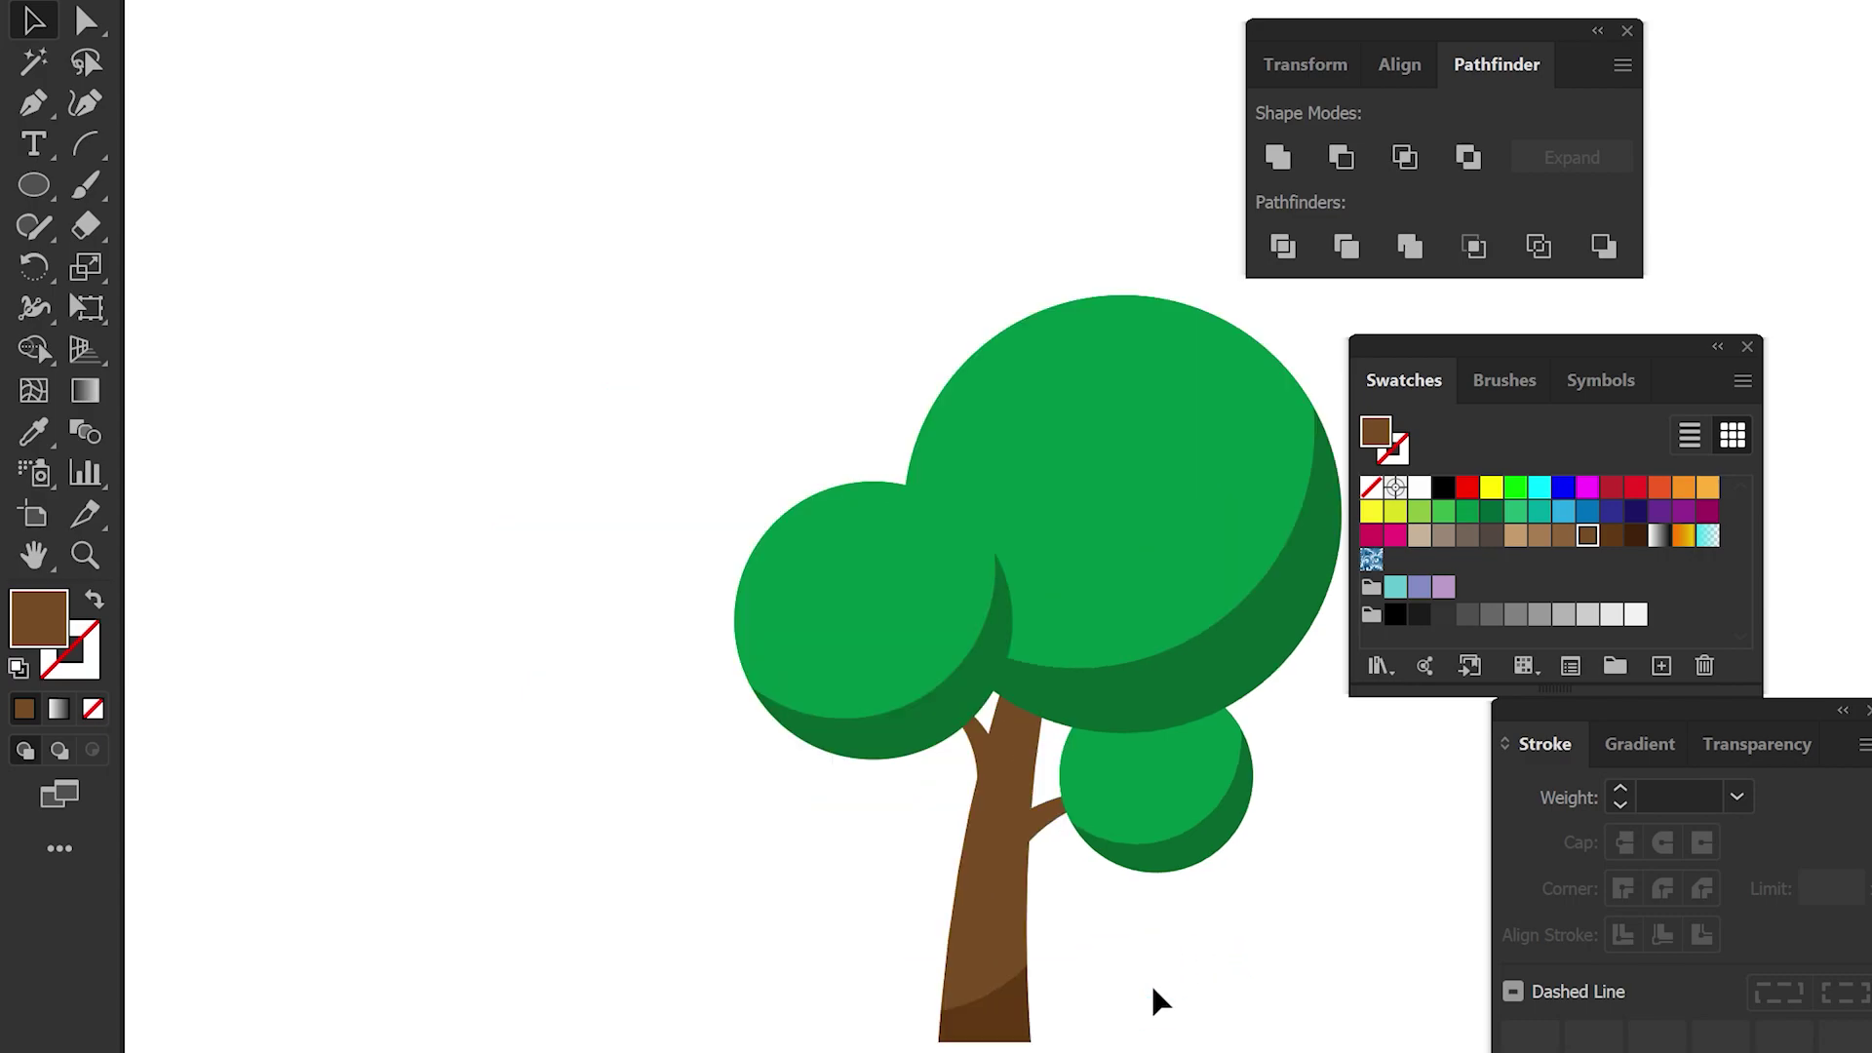
mouse_move(1214, 1048)
left_mouse_down()
mouse_move(604, 444)
mouse_move(429, 222)
left_mouse_up()
right_click(928, 430)
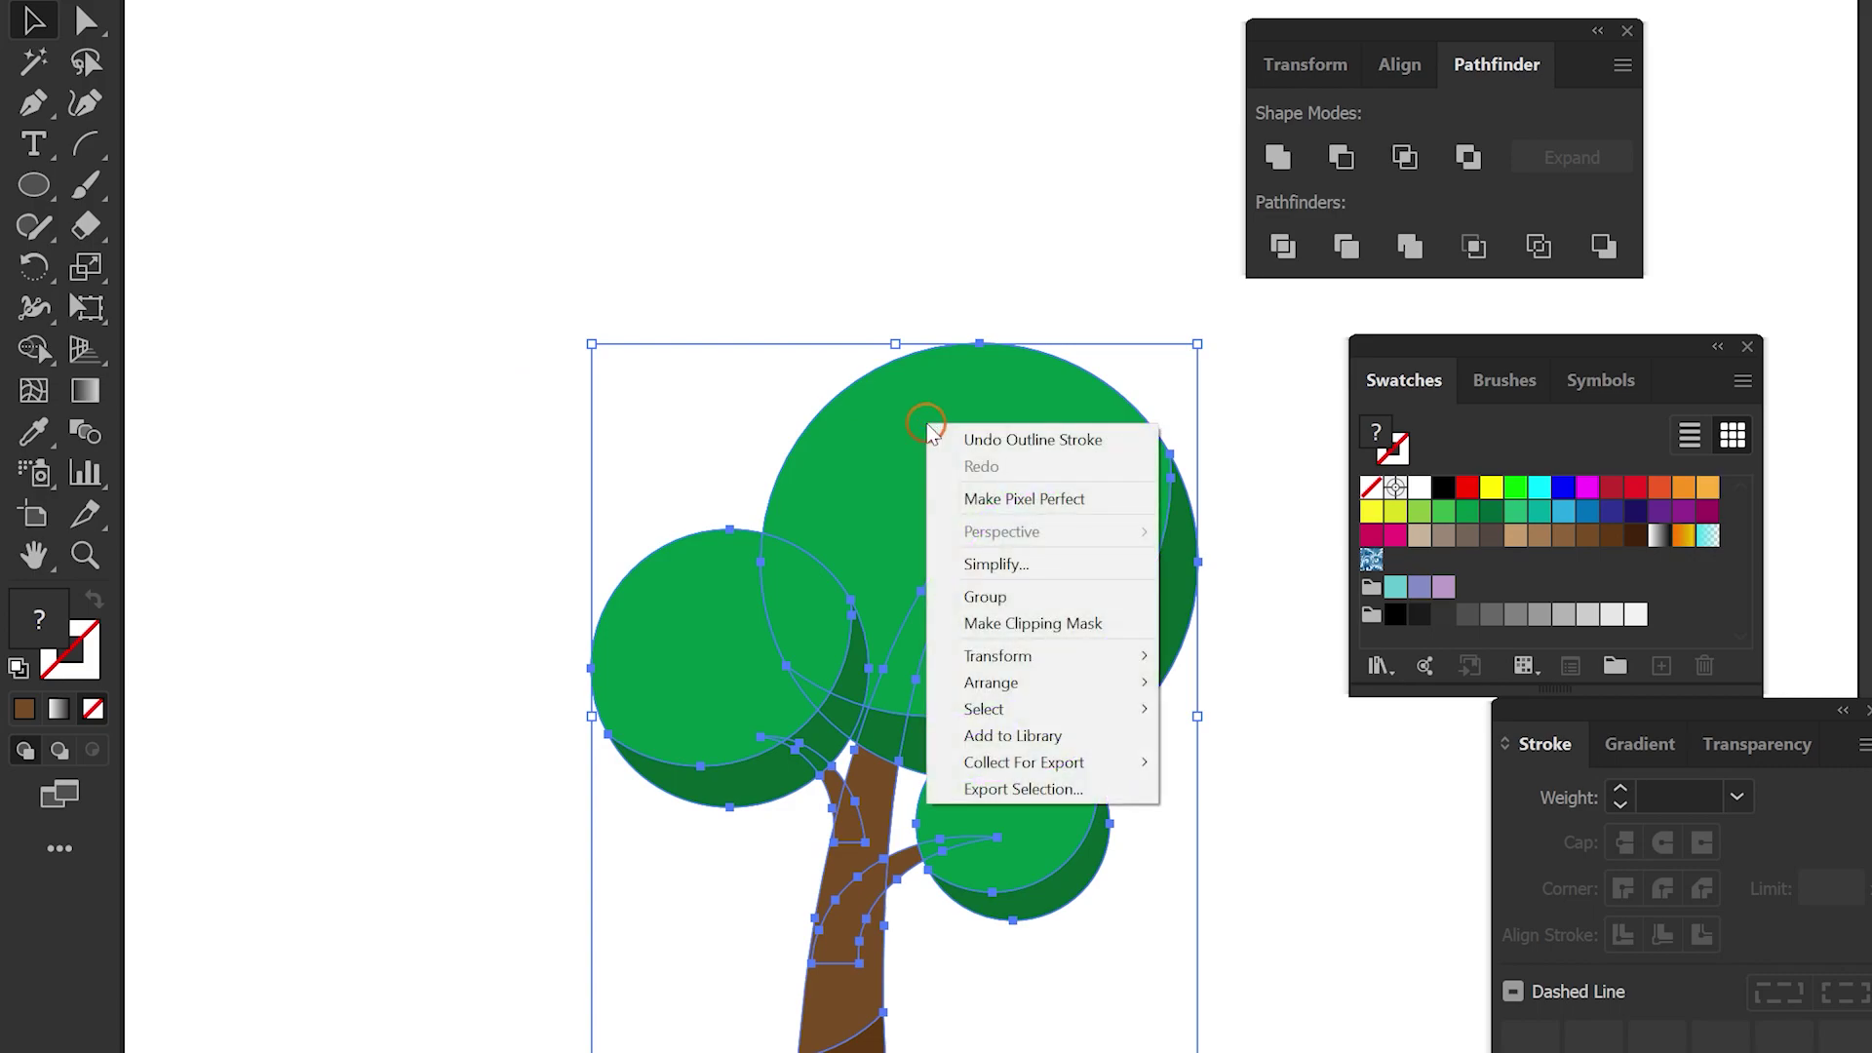
left_click(1038, 596)
left_click(1314, 926)
key("Tab")
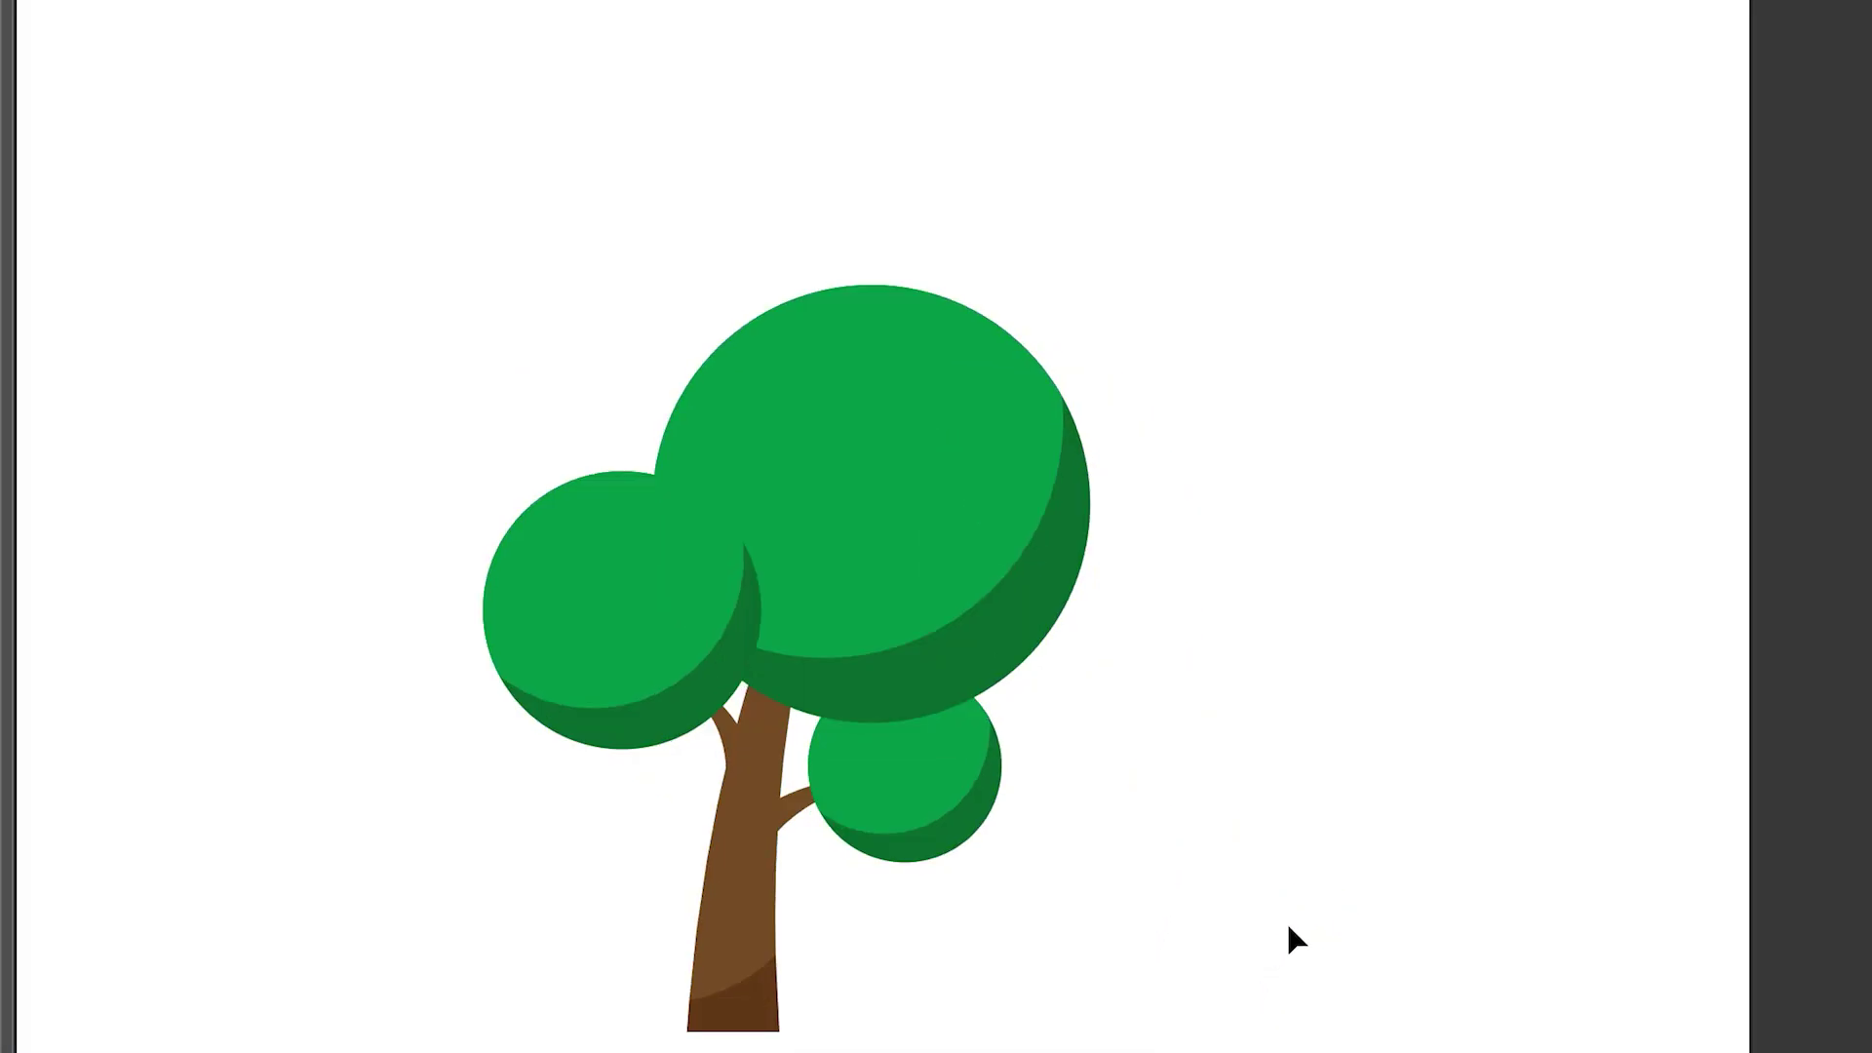